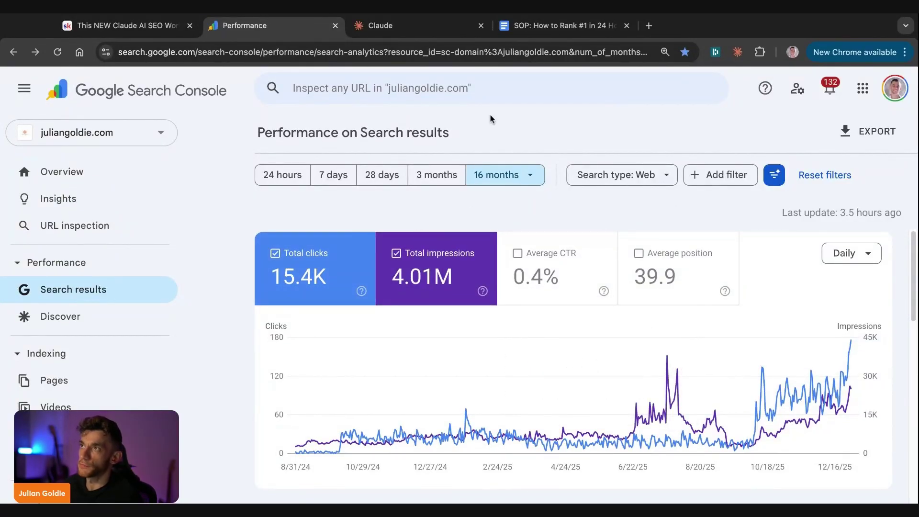
# Examine the clicks and impressions trend over 16 months in the Search Console performance report.
pyautogui.click(385, 28)
pyautogui.click(260, 24)
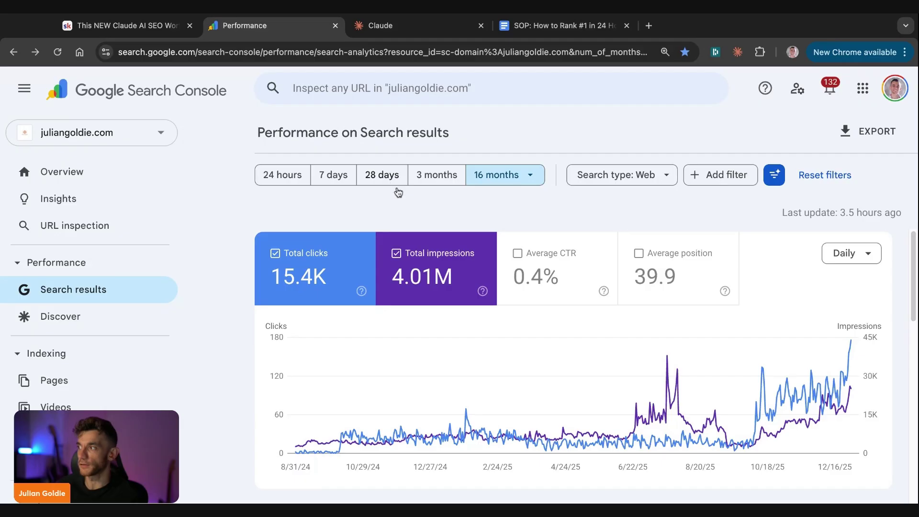
pyautogui.moveTo(314, 425)
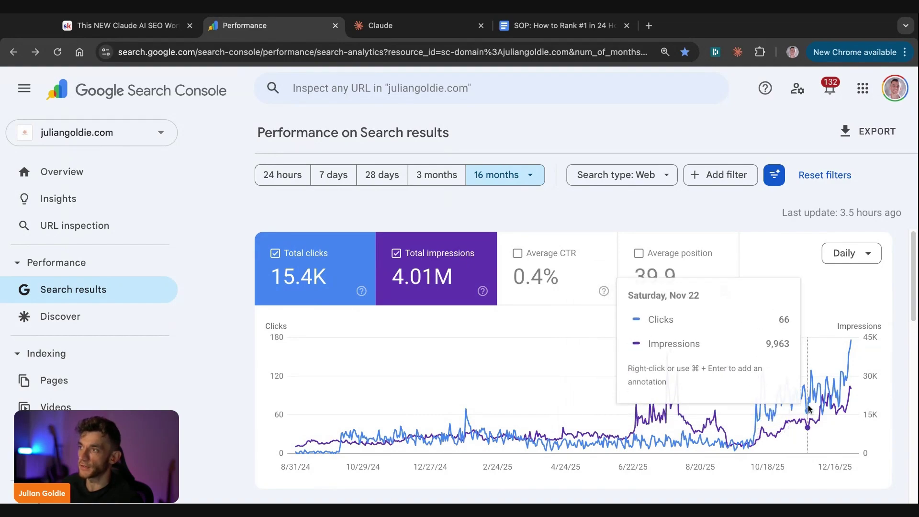
# Copy the full article-writing prompt under the "3: CONTENT" heading of the SOP document.
pyautogui.click(375, 28)
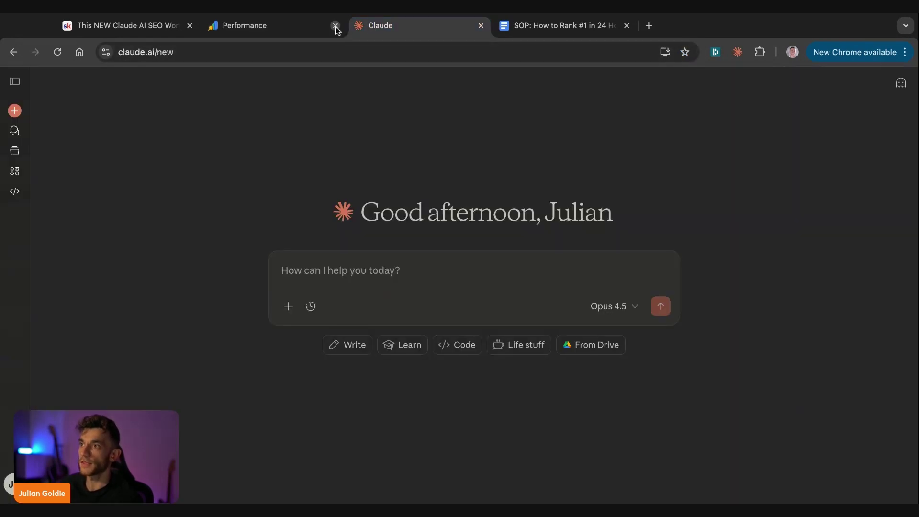
pyautogui.click(561, 26)
pyautogui.scroll(-1, 329, 343)
pyautogui.scroll(-10, 330, 344)
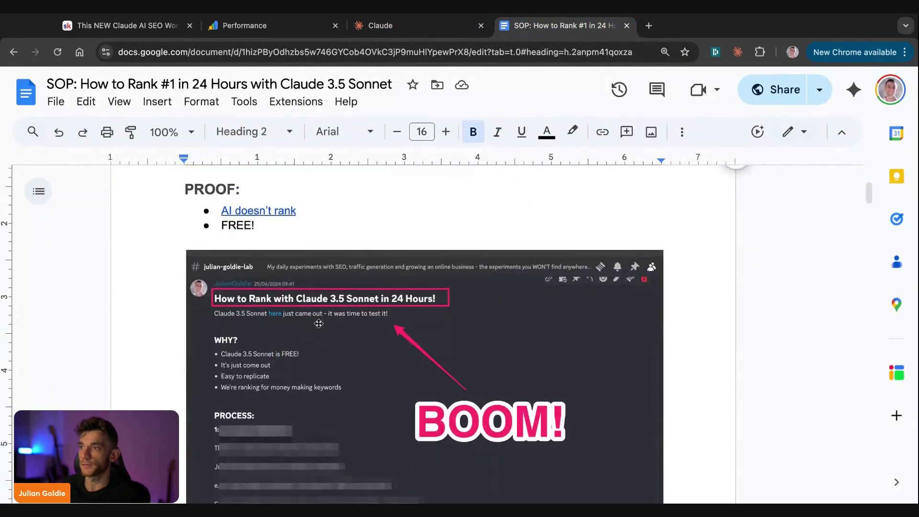
pyautogui.scroll(2, 345, 335)
pyautogui.scroll(-20, 331, 244)
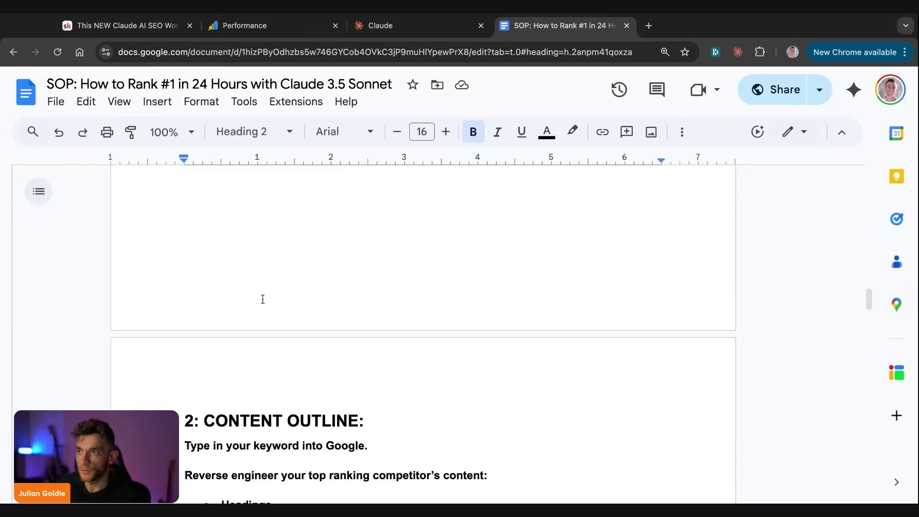
pyautogui.click(174, 270)
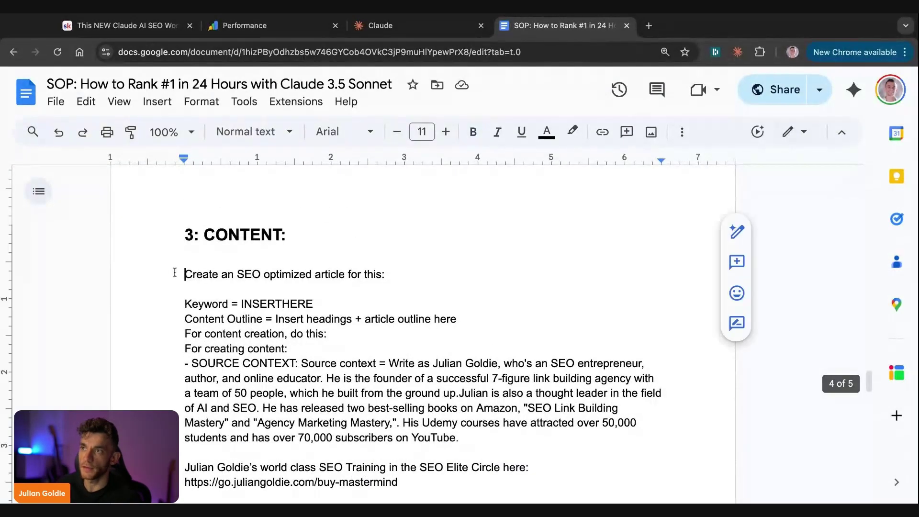
pyautogui.scroll(-10, 335, 287)
pyautogui.keyDown('shift'); pyautogui.click(371, 334); pyautogui.keyUp('shift')
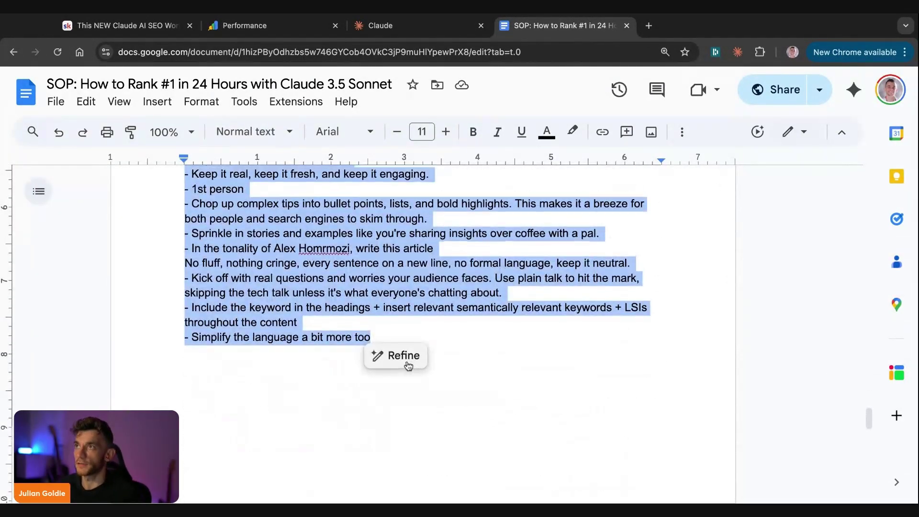
pyautogui.press('super+c')
# Paste the copied prompt into a new Claude chat and replace the INSERTHERE keyword placeholder with "SEO Training Japan".
pyautogui.hotkey('ctrl', 'shift', 'Tab')
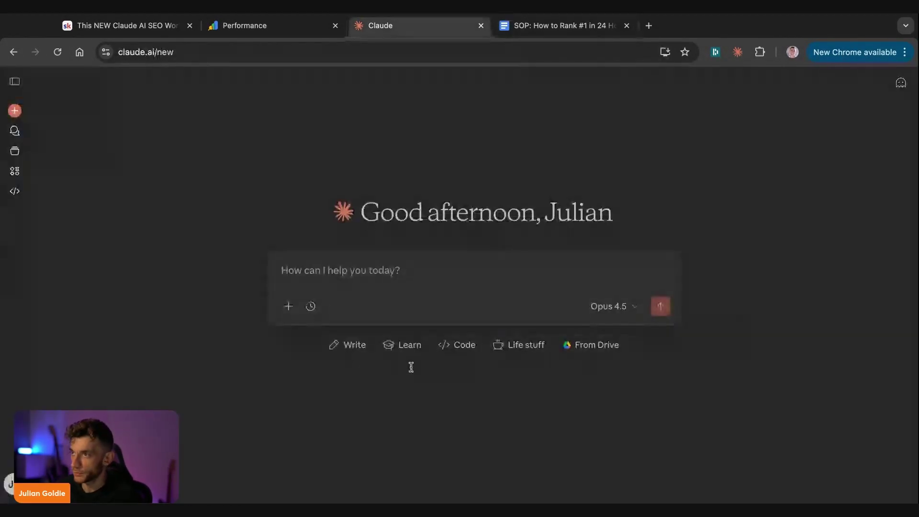
pyautogui.press('super+v')
pyautogui.scroll(10, 376, 273)
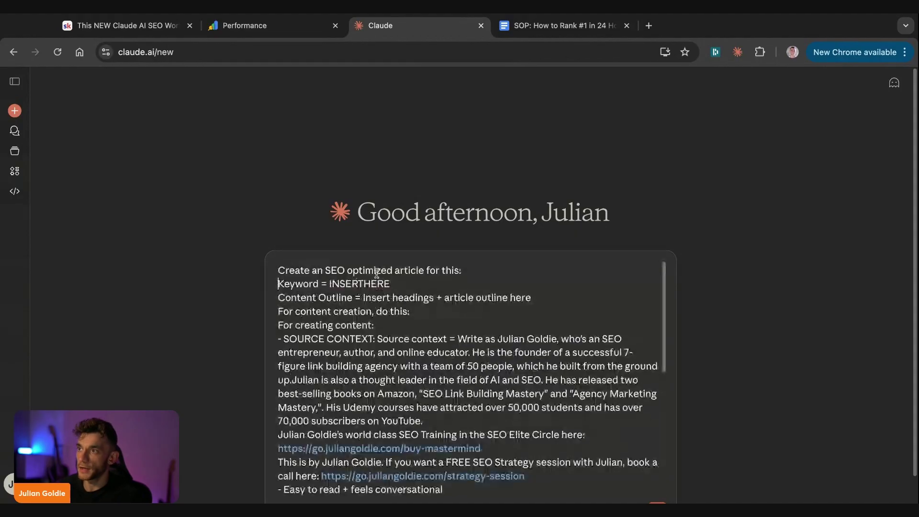
pyautogui.hotkey('alt', 'shift', 'Left')
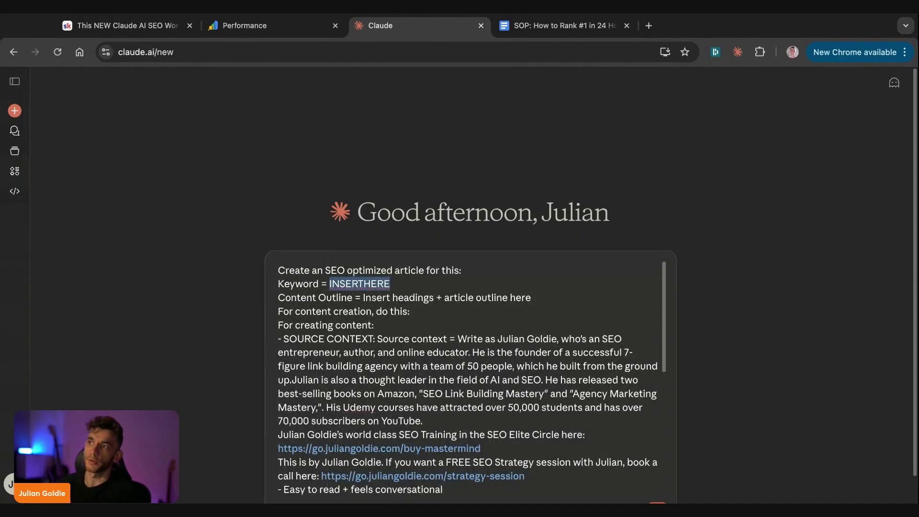
pyautogui.write('S')
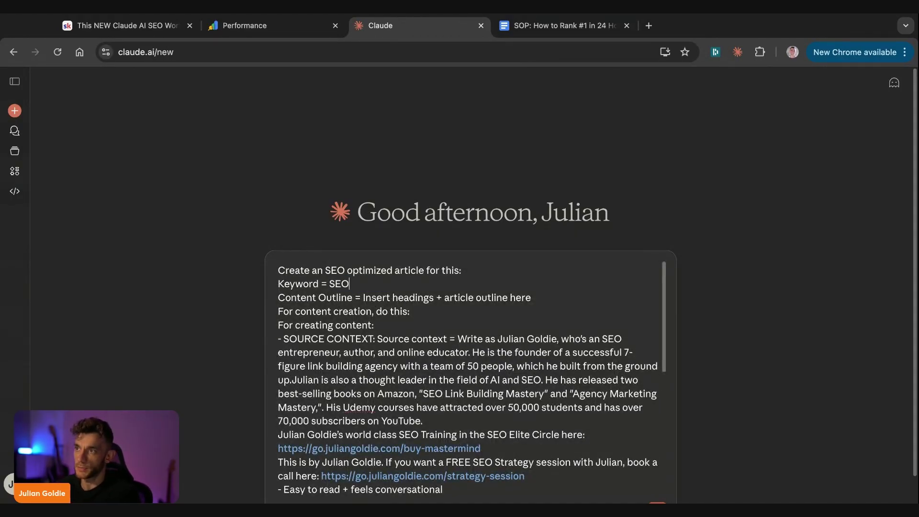
# Check the source context and promotional links in the prompt, and submit it to Claude.
pyautogui.tripleClick(374, 351)
pyautogui.click(447, 309)
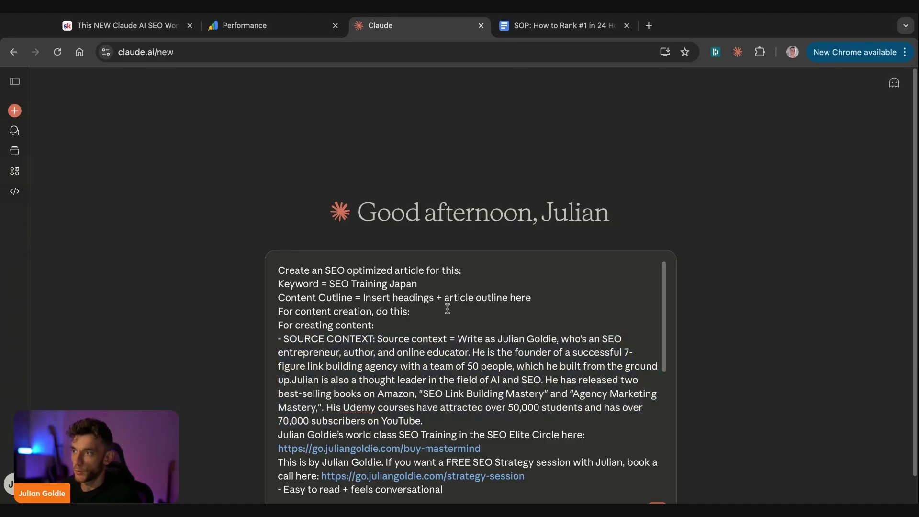
pyautogui.keyDown('shift'); pyautogui.click(539, 476); pyautogui.keyUp('shift')
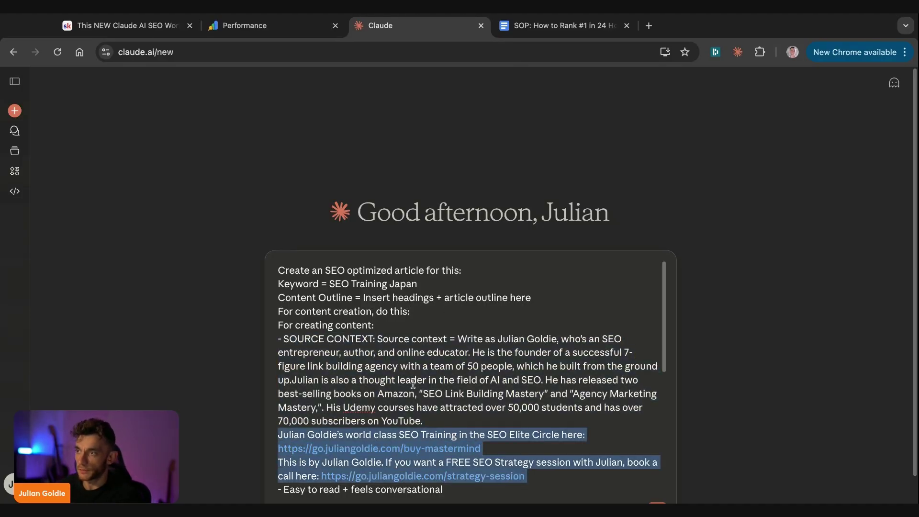
pyautogui.scroll(-5, 413, 383)
pyautogui.press('Return')
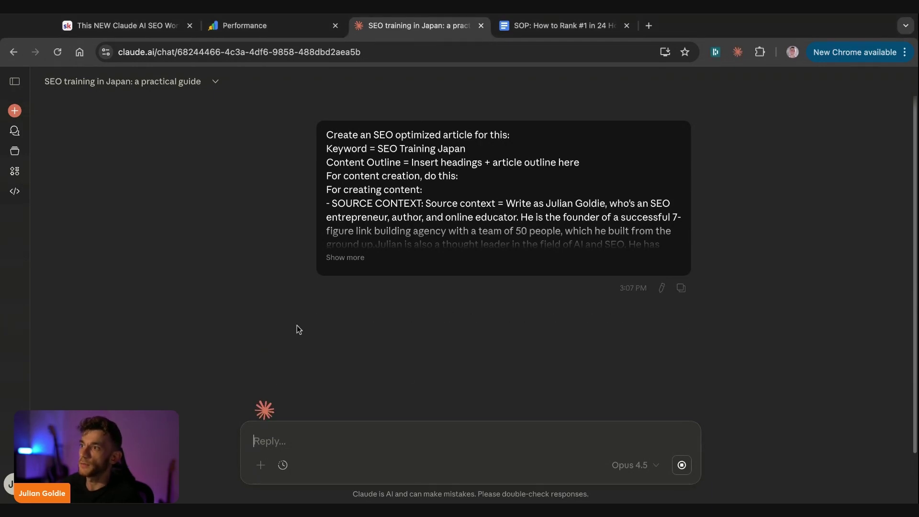
# Expand the sent prompt in the chat and read through to its final writing instructions.
pyautogui.scroll(1, 411, 284)
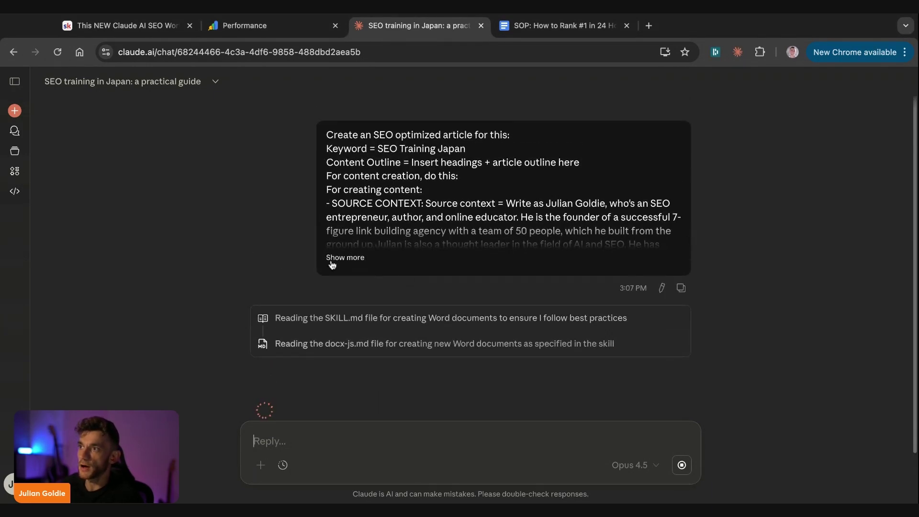
pyautogui.click(344, 259)
pyautogui.scroll(-5, 367, 346)
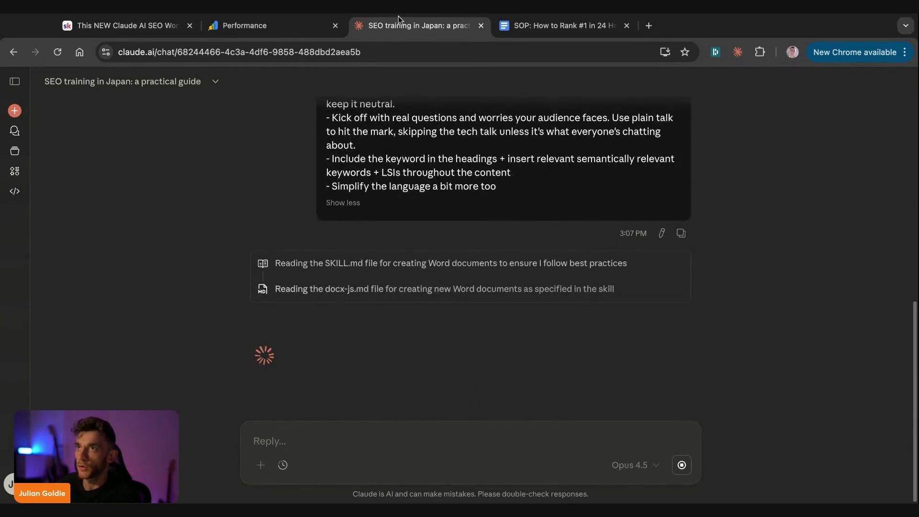
# Open the blog page of juliangoldie.com in a new browser tab.
pyautogui.click(649, 26)
pyautogui.write('juliangoldie.com')
pyautogui.press('Return')
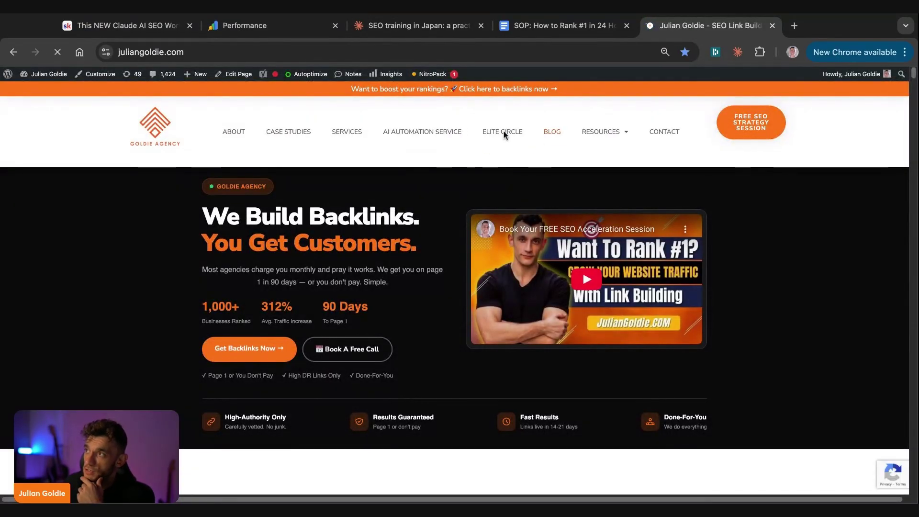
pyautogui.click(552, 131)
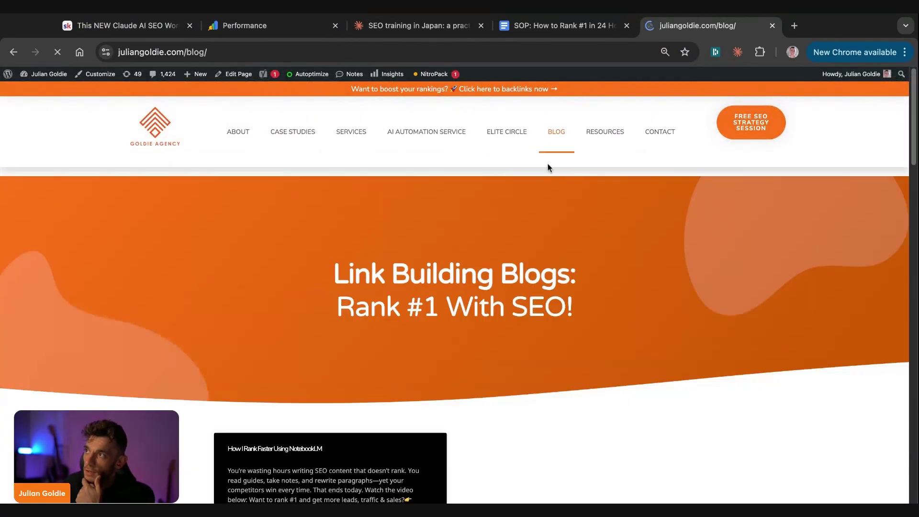
# Open the first three NotebookLM posts from the blog in separate tabs and close the blog listing.
pyautogui.scroll(-4, 418, 334)
pyautogui.keyDown('super'); pyautogui.click(303, 390); pyautogui.keyUp('super')
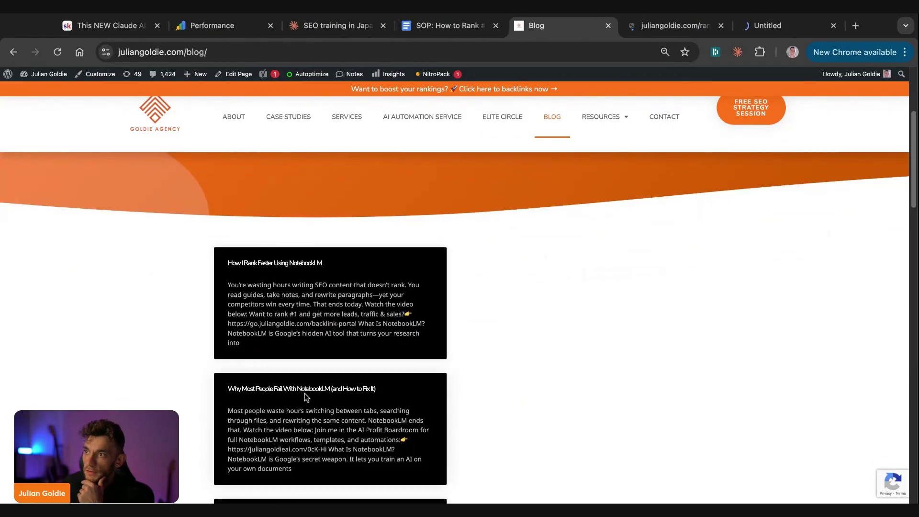
pyautogui.scroll(-2, 303, 394)
pyautogui.keyDown('super'); pyautogui.click(329, 434); pyautogui.keyUp('super')
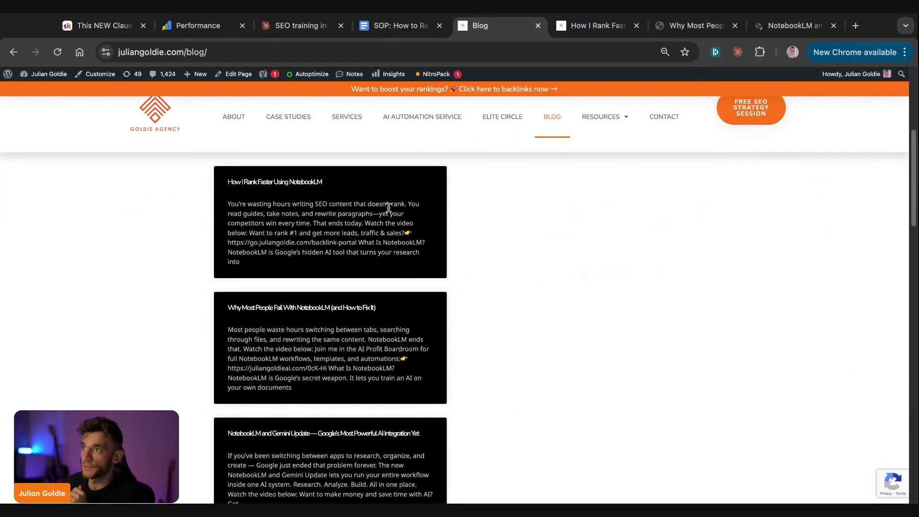
pyautogui.press('super+w')
# Examine the URL and headline of the "How I Rank Faster Using NotebookLM" post.
pyautogui.click(339, 58)
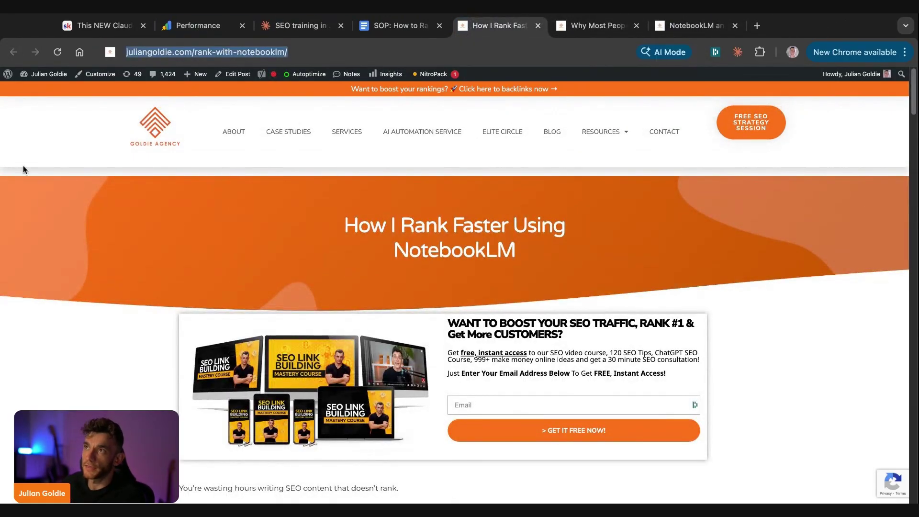
pyautogui.moveTo(496, 250); pyautogui.dragTo(320, 218)
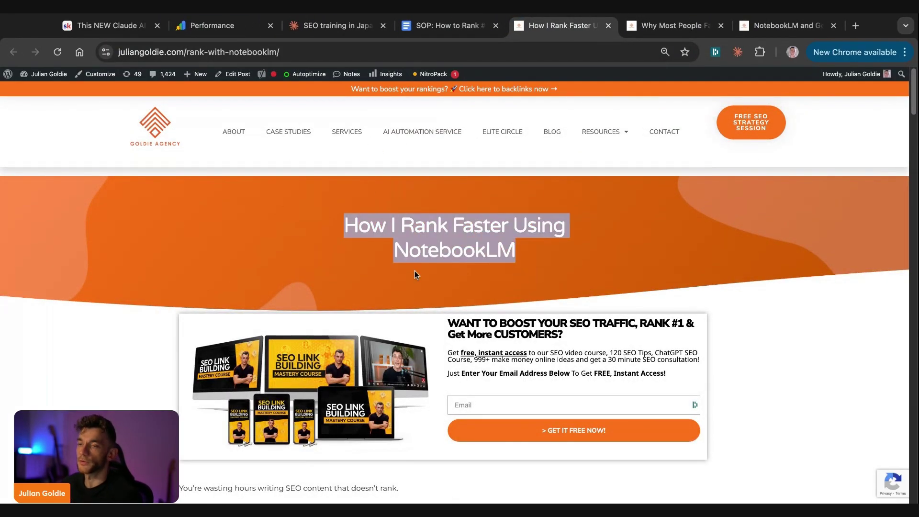
pyautogui.scroll(-10, 410, 273)
pyautogui.scroll(10, 400, 273)
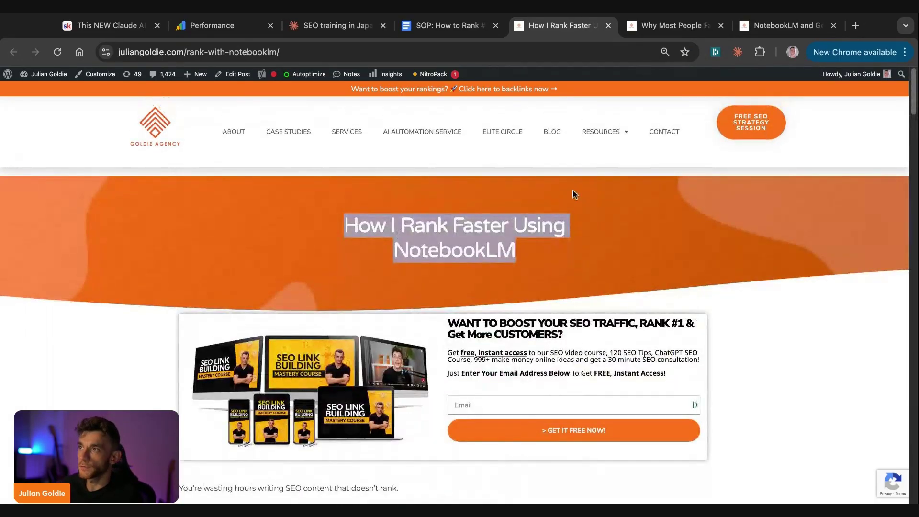
# Examine the post's introduction, embedded video and the call-to-action link beneath the video.
pyautogui.scroll(-4, 288, 290)
pyautogui.tripleClick(155, 291)
pyautogui.scroll(-2, 406, 323)
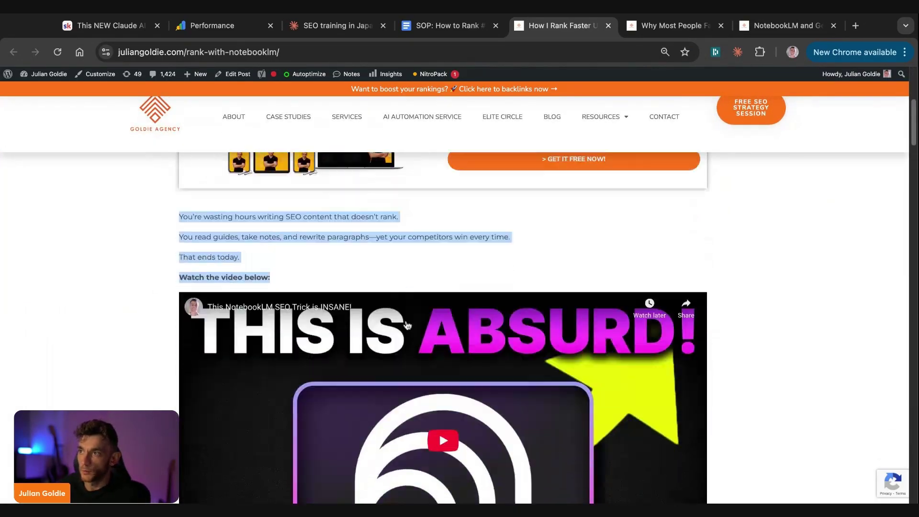
pyautogui.scroll(-5, 407, 325)
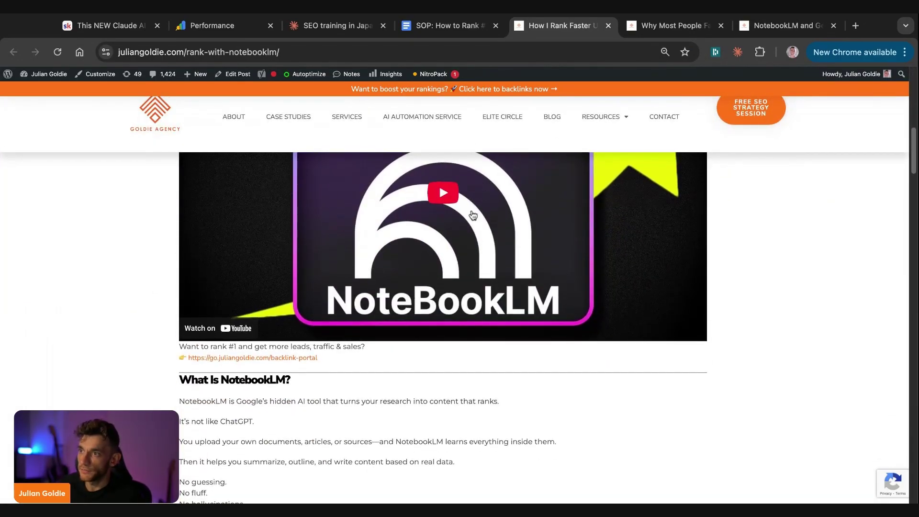
pyautogui.scroll(5, 471, 211)
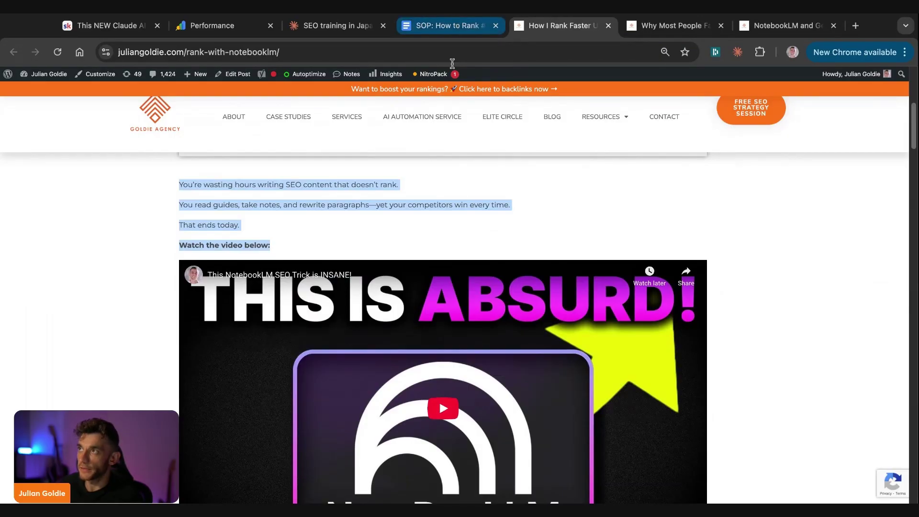
pyautogui.scroll(-6, 388, 294)
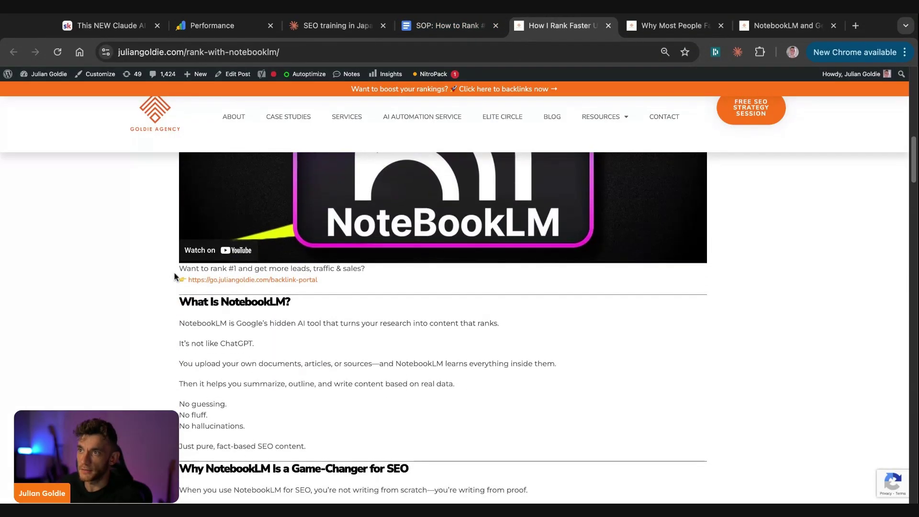
pyautogui.tripleClick(176, 270)
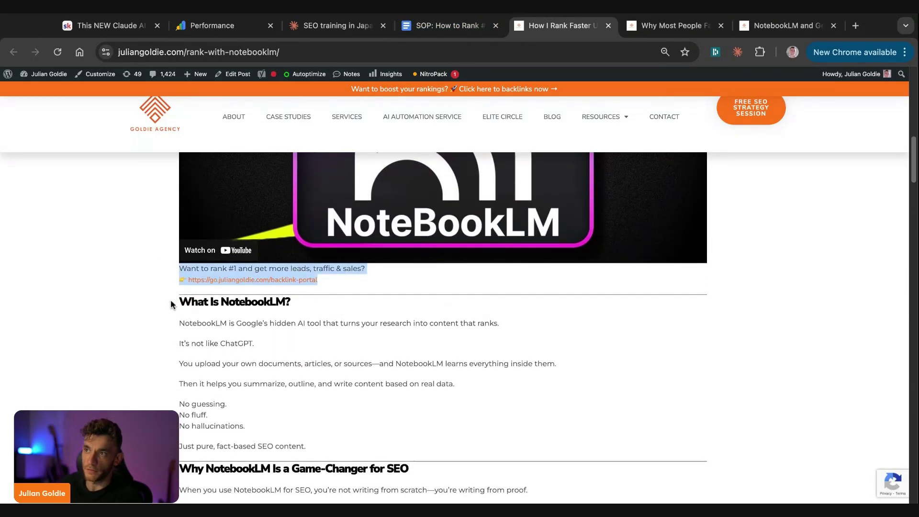
# Examine the post's step-by-step sections and the FAQs at its end.
pyautogui.scroll(-20, 242, 325)
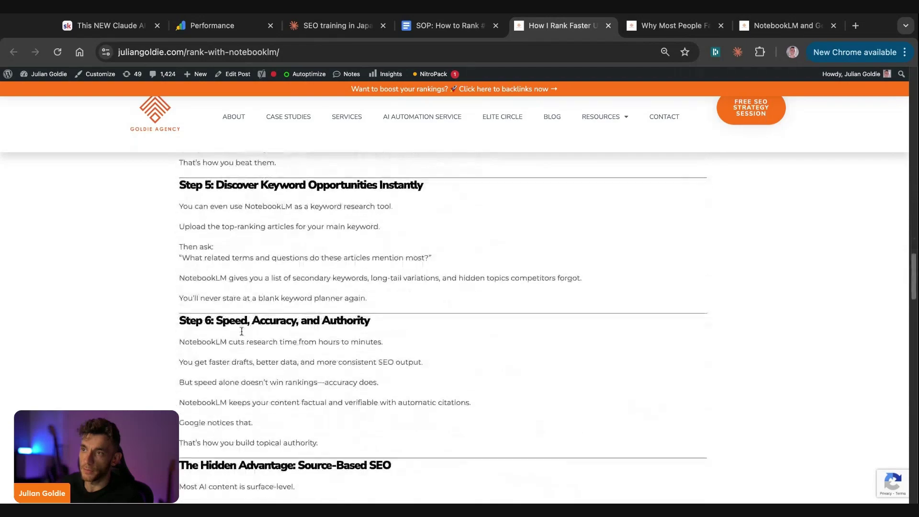
pyautogui.scroll(-15, 242, 331)
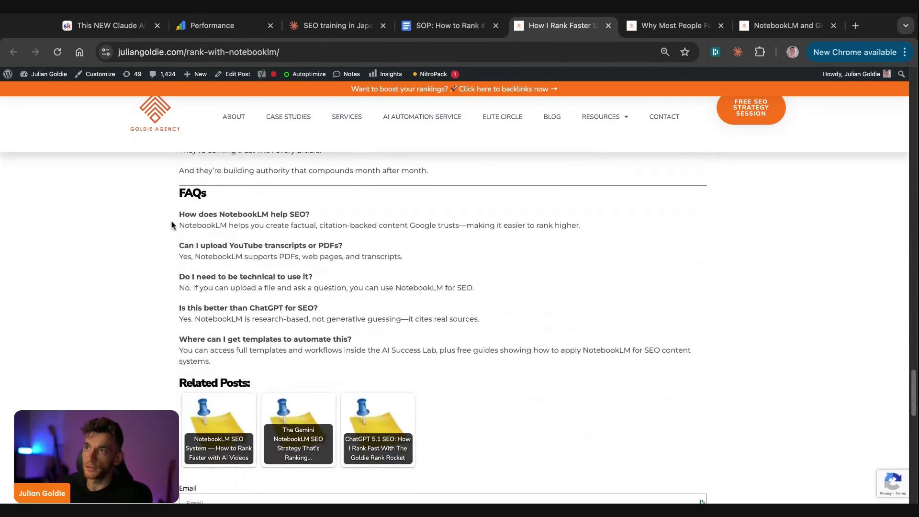
pyautogui.moveTo(176, 186); pyautogui.dragTo(708, 360)
pyautogui.click(708, 360)
# Return to the Claude chat and check the SEO Training Japan article being generated.
pyautogui.click(337, 25)
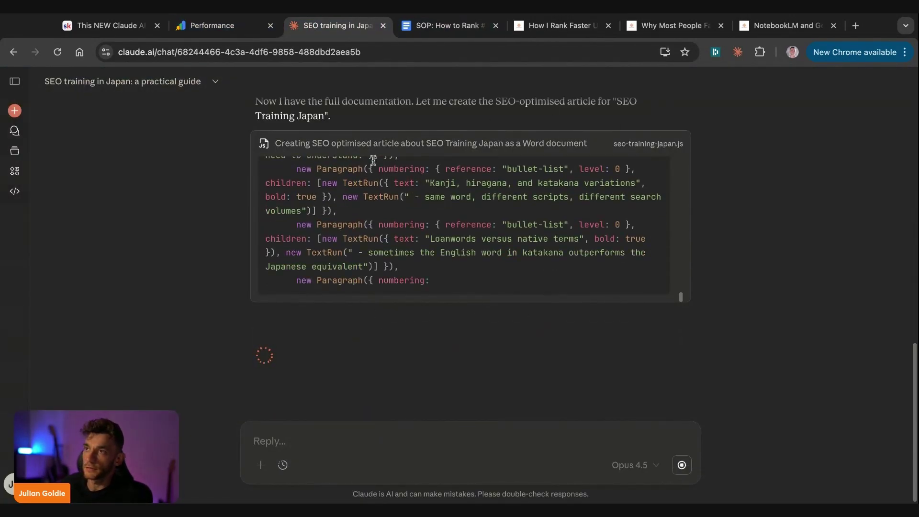
pyautogui.moveTo(234, 137); pyautogui.dragTo(581, 341)
pyautogui.click(446, 245)
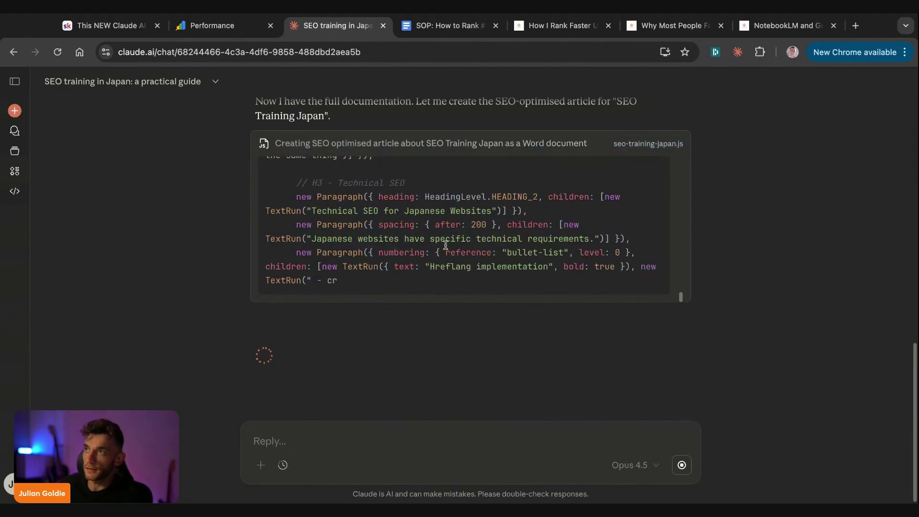
# Switch to the Skool lesson on the Claude AI SEO workflow and read the Depth Engine SEO Blueprint guide.
pyautogui.click(212, 26)
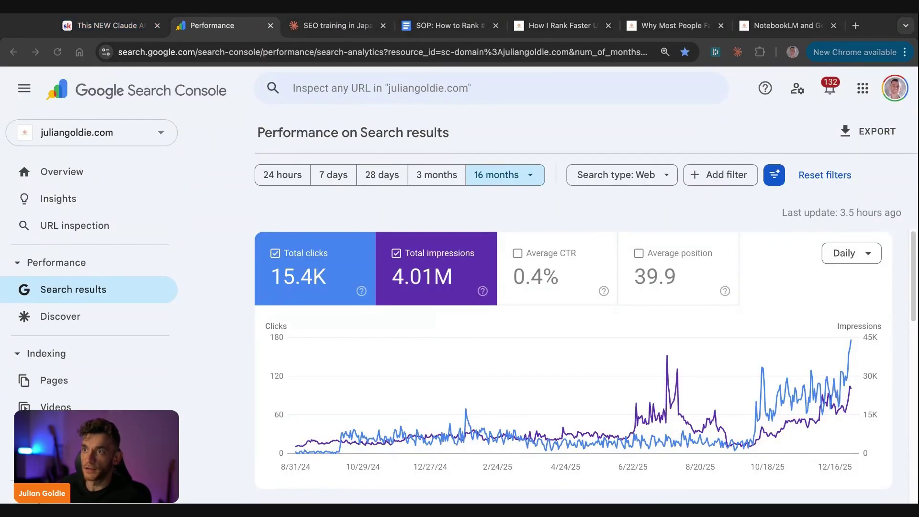
pyautogui.hotkey('ctrl', 'shift', 'Tab')
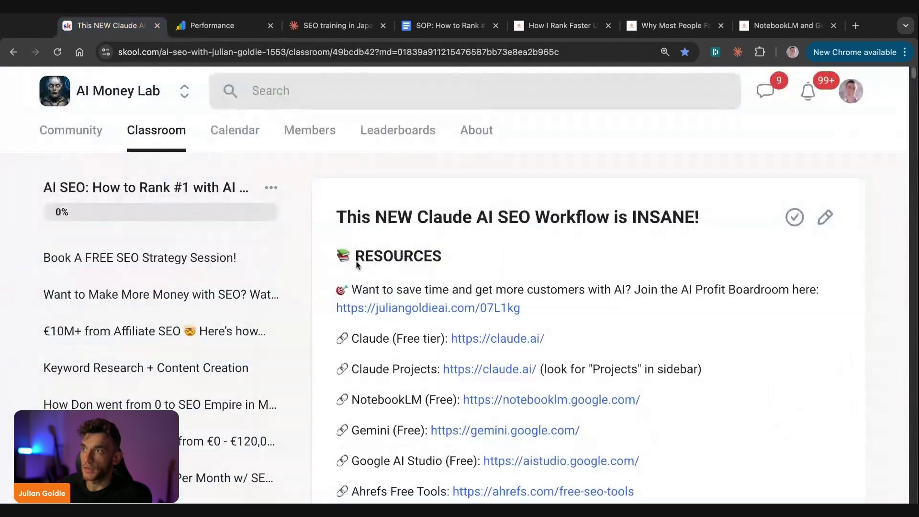
pyautogui.scroll(-10, 412, 341)
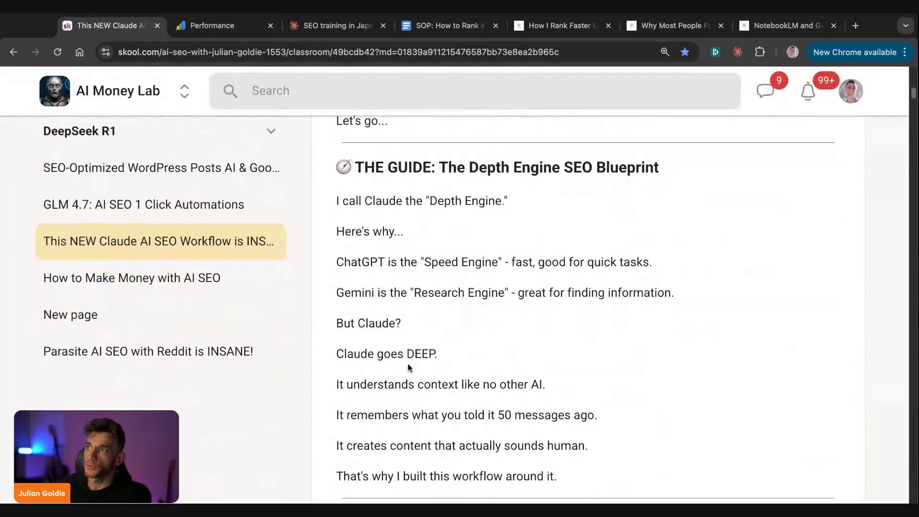
# Leave the workflow guide and search Google for "notebooklm ai seo" in a new tab.
pyautogui.scroll(-4, 407, 366)
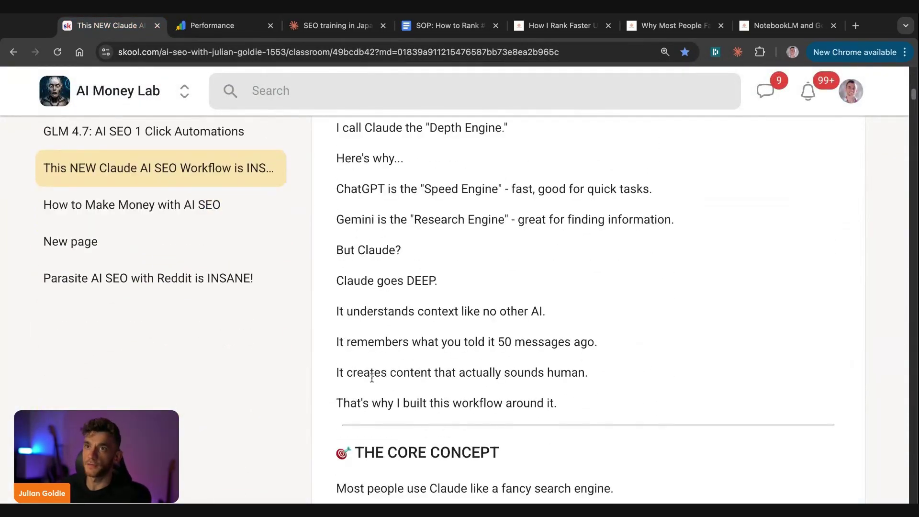
pyautogui.hotkey('ctrl', 't')
pyautogui.write('notebooklm ai seo')
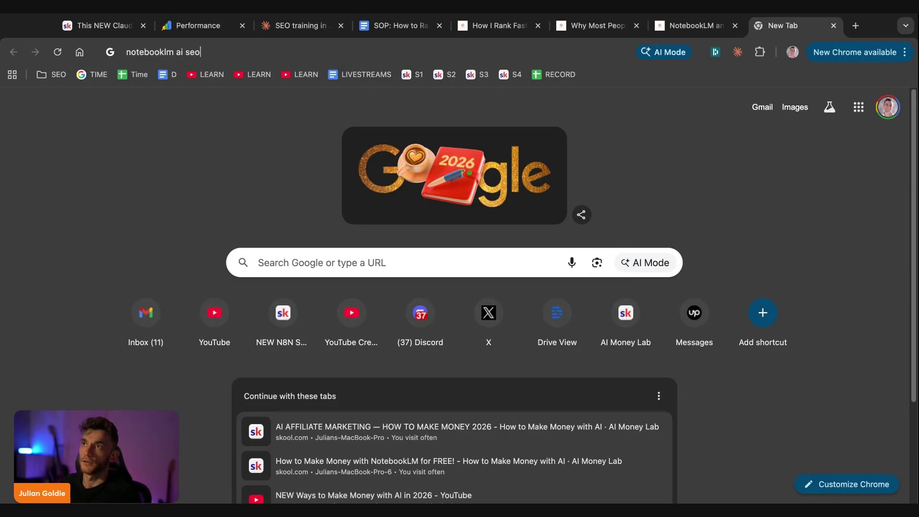
pyautogui.press('Return')
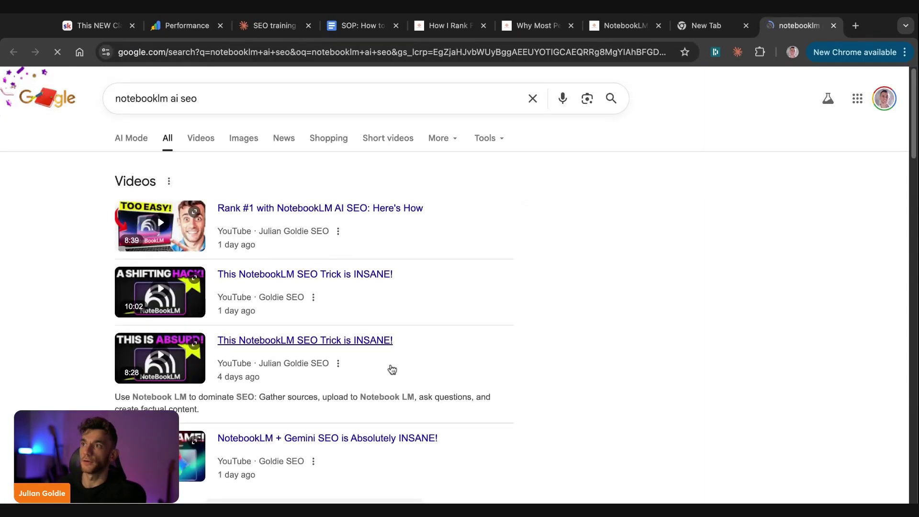
# Examine the Google results for "notebooklm ai seo", from the video block to the blog listings.
pyautogui.scroll(-8, 390, 369)
pyautogui.scroll(-5, 512, 338)
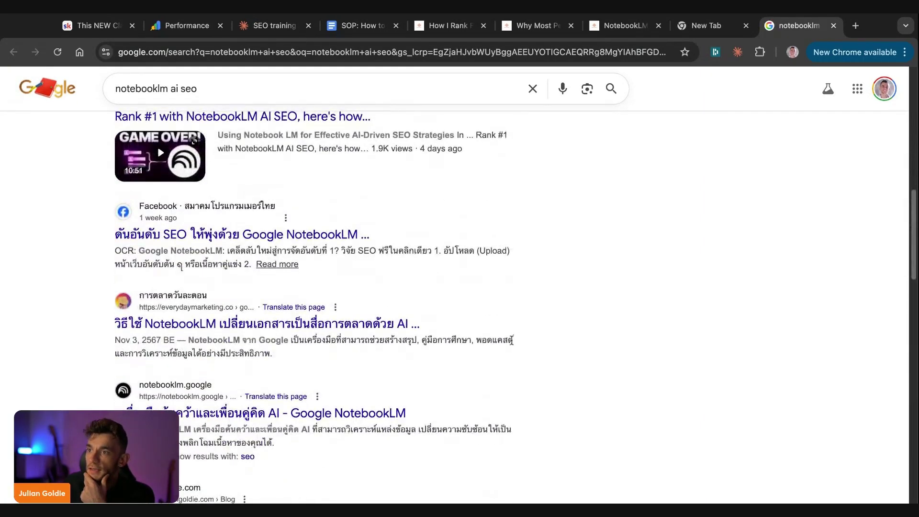
pyautogui.scroll(-5, 507, 344)
pyautogui.scroll(15, 263, 283)
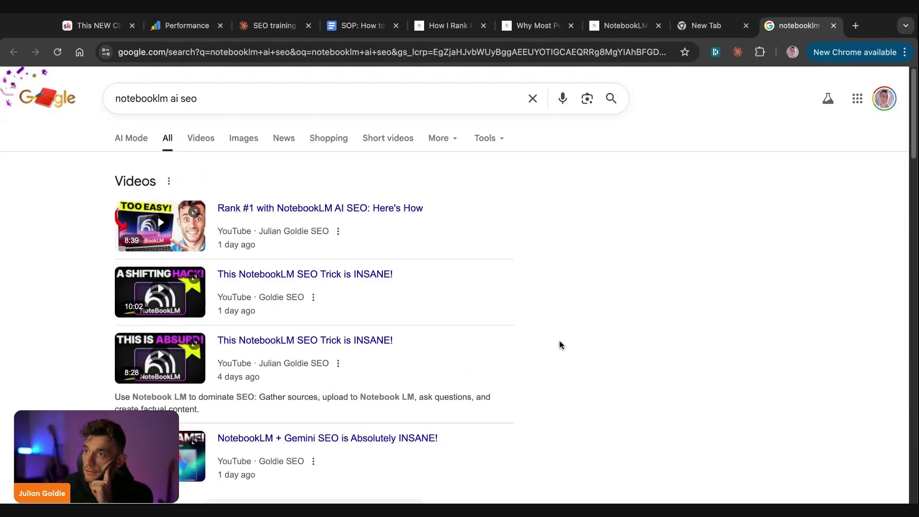
pyautogui.scroll(-8, 559, 341)
pyautogui.scroll(-2, 537, 346)
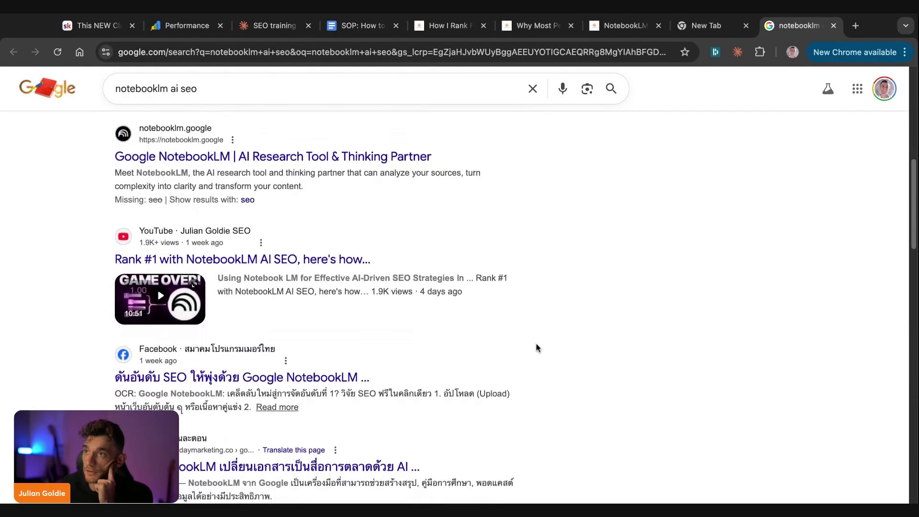
pyautogui.scroll(-8, 271, 205)
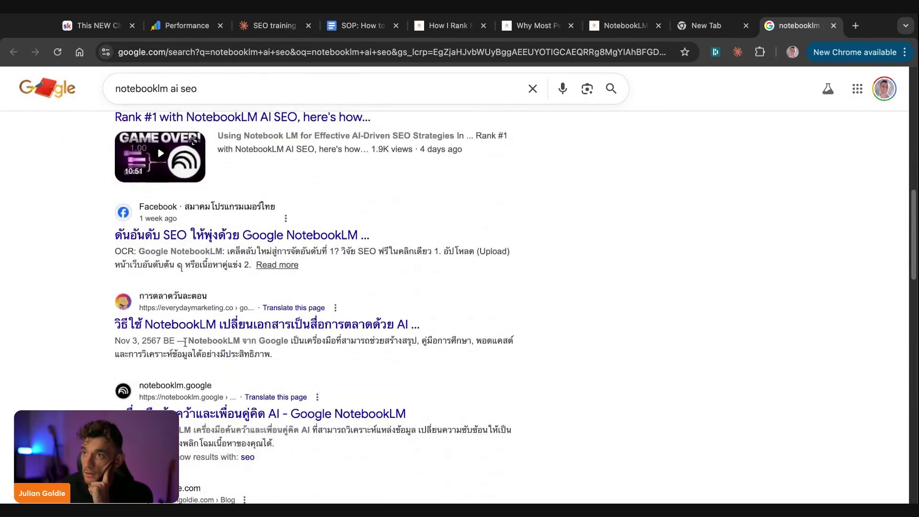
pyautogui.scroll(-3, 225, 311)
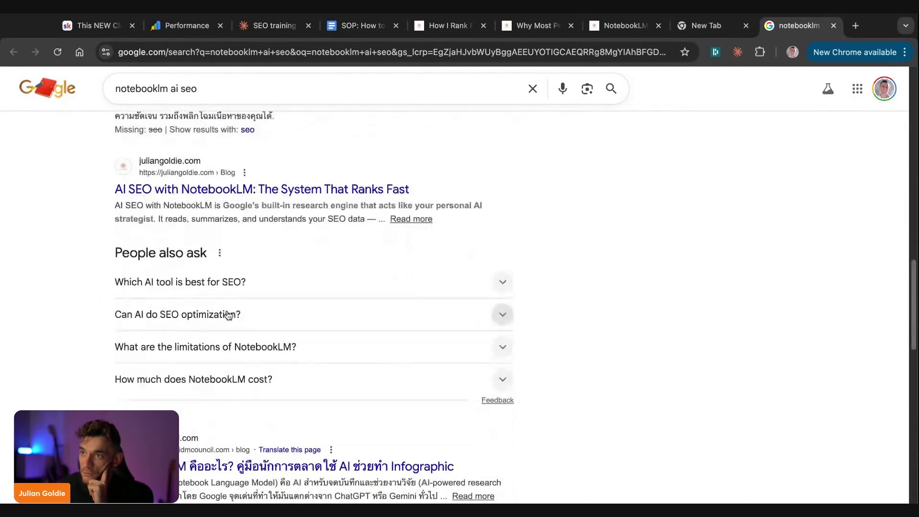
# Open the "AI SEO with NotebookLM: The System That Ranks Fast" result in a background tab and check the remaining results.
pyautogui.middleClick(205, 195)
pyautogui.scroll(-10, 206, 197)
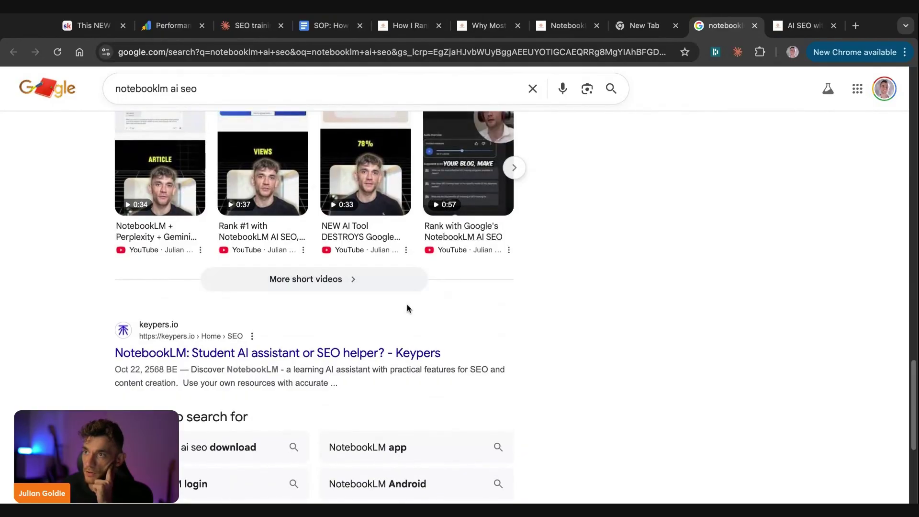
pyautogui.scroll(2, 409, 301)
pyautogui.scroll(20, 412, 295)
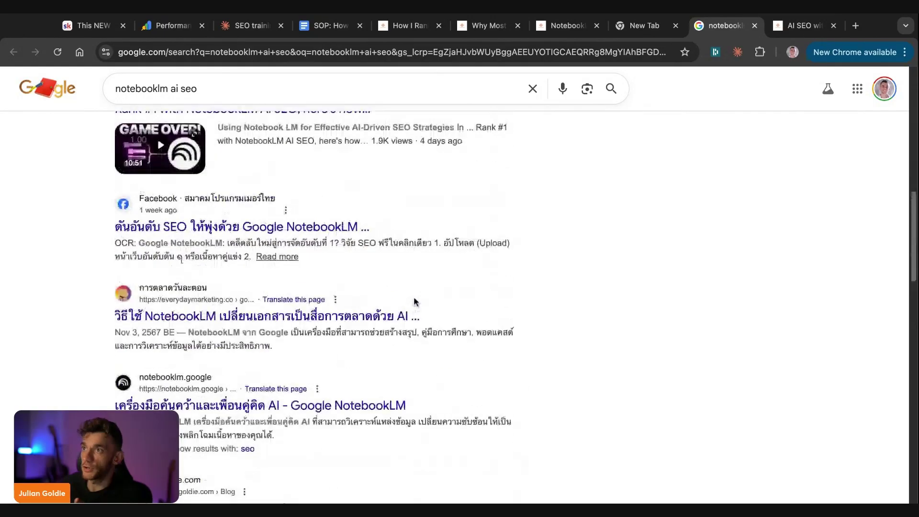
pyautogui.scroll(3, 419, 301)
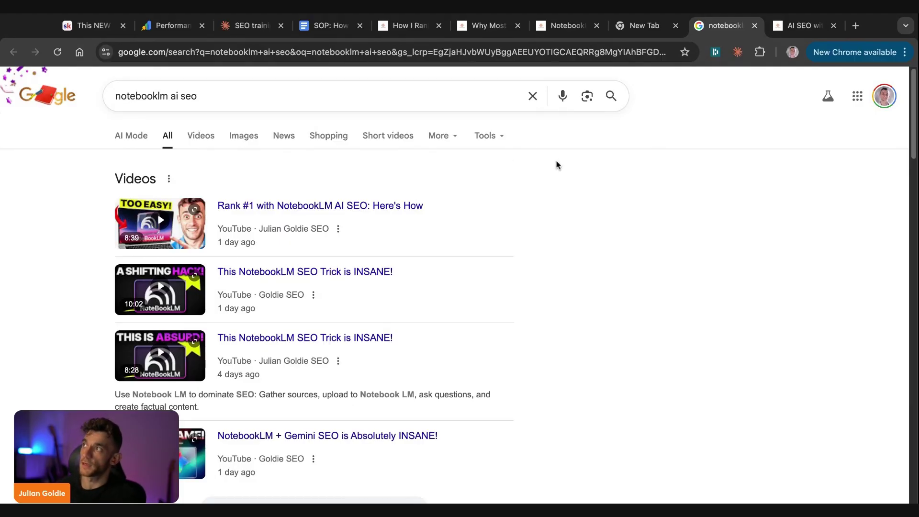
# Switch to the tab holding the opened blog result and load perplexity.ai in it.
pyautogui.hotkey('ctrl', 'Tab')
pyautogui.press('super+l')
pyautogui.write('perplexity.ai')
pyautogui.press('Return')
# Reuse the Google query to ask Perplexity "how to do notebooklm ai seo", and dismiss the sign-in prompt.
pyautogui.hotkey('ctrl', 'shift', 'Tab')
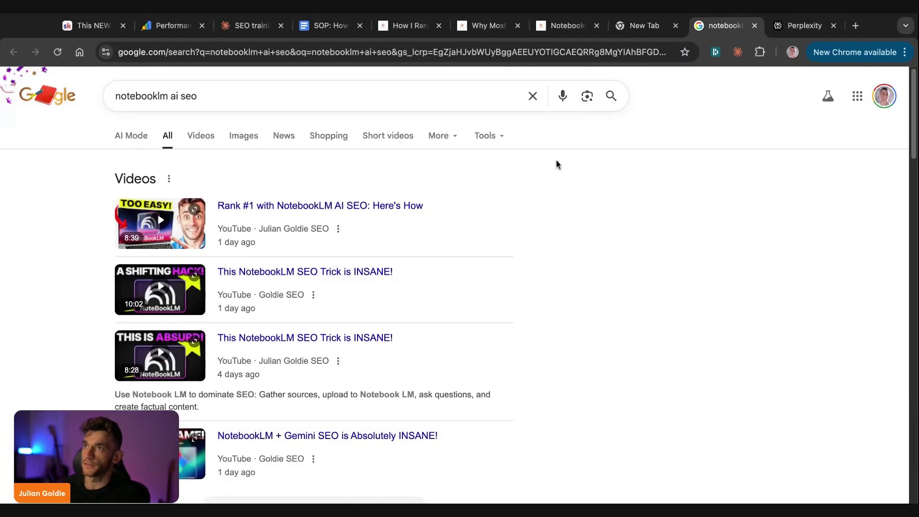
pyautogui.tripleClick(227, 94)
pyautogui.hotkey('ctrl', 'c')
pyautogui.hotkey('ctrl', 'Tab')
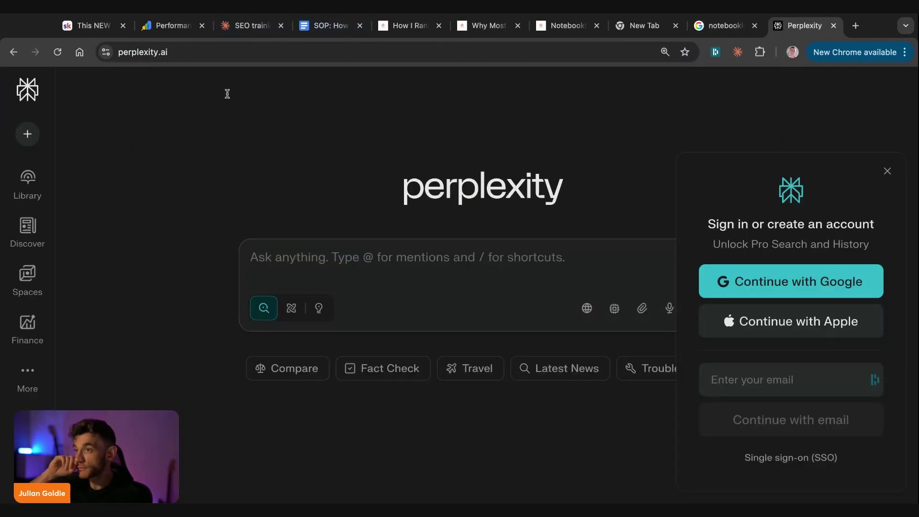
pyautogui.hotkey('ctrl', 'v')
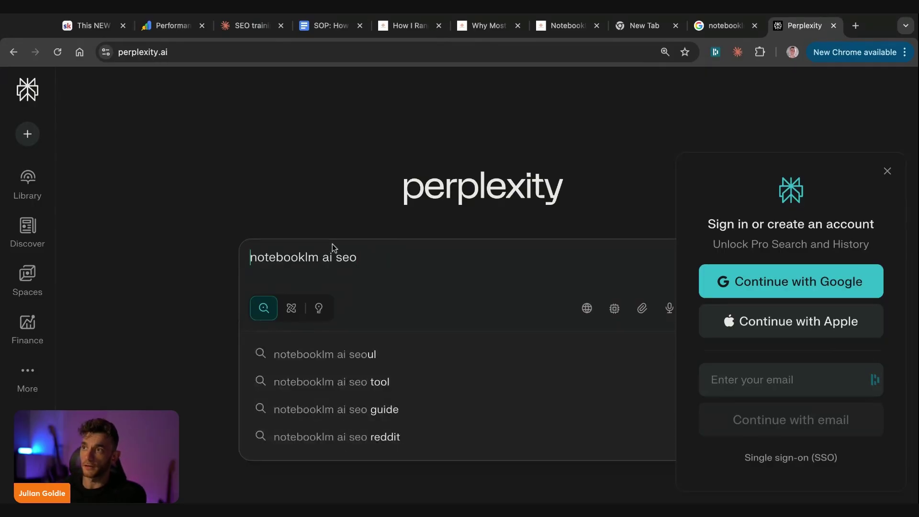
pyautogui.press('Up')
pyautogui.write('how to do')
pyautogui.press('Return')
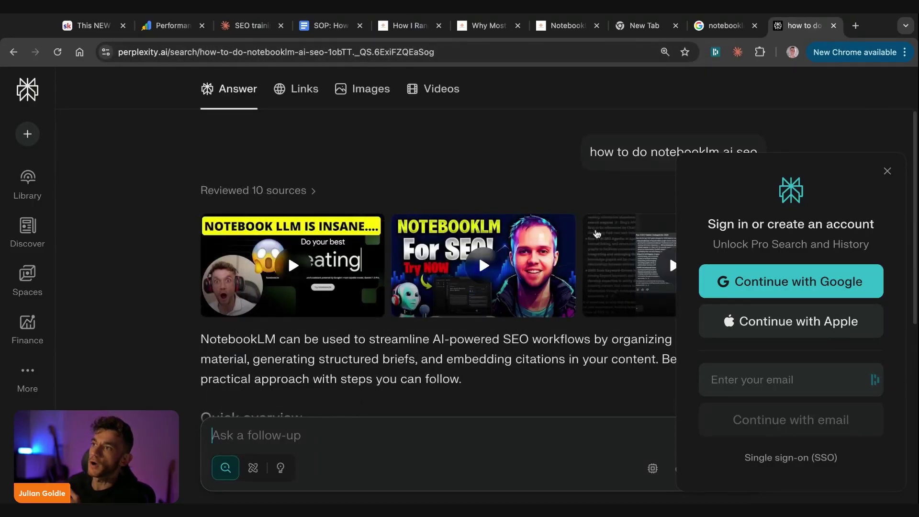
pyautogui.click(887, 171)
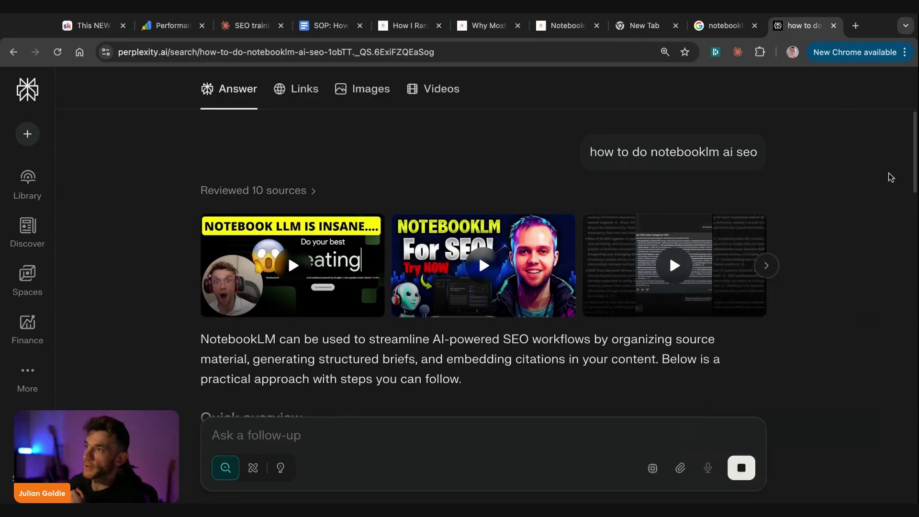
# Read through Perplexity's answer, including its setup advice, step-by-step workflow and suggested article outline.
pyautogui.scroll(-5, 505, 325)
pyautogui.scroll(-10, 504, 322)
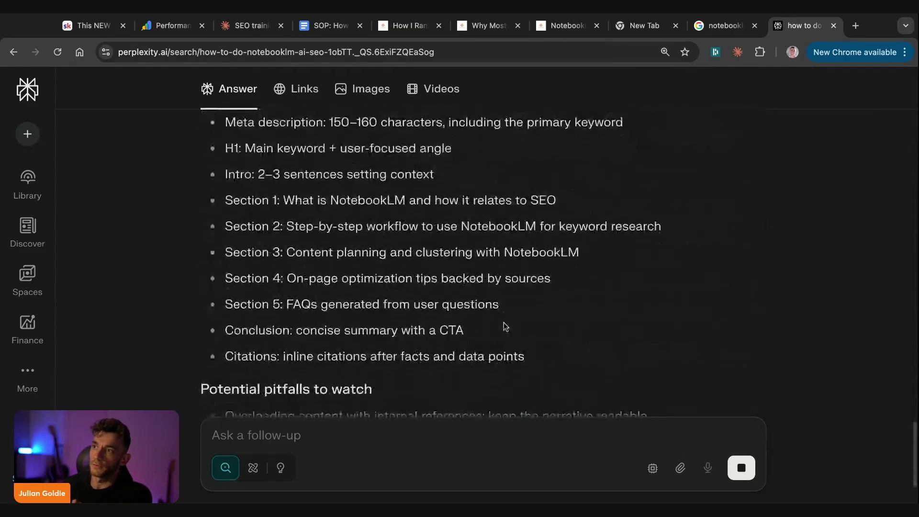
pyautogui.scroll(20, 504, 322)
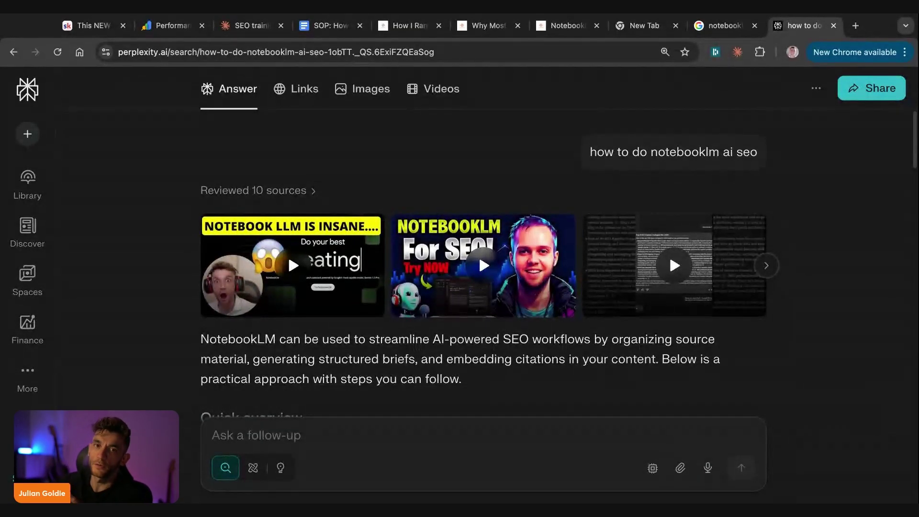
pyautogui.scroll(-15, 519, 337)
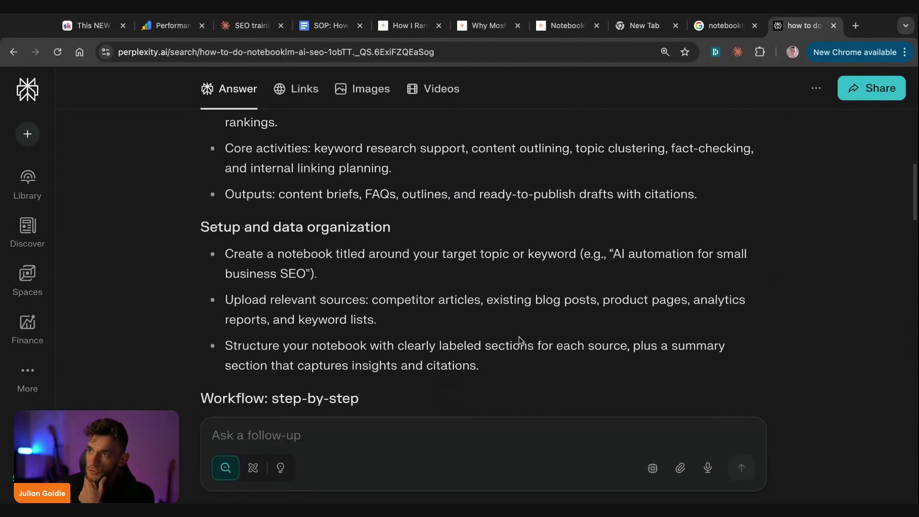
pyautogui.scroll(-5, 520, 337)
pyautogui.scroll(20, 522, 341)
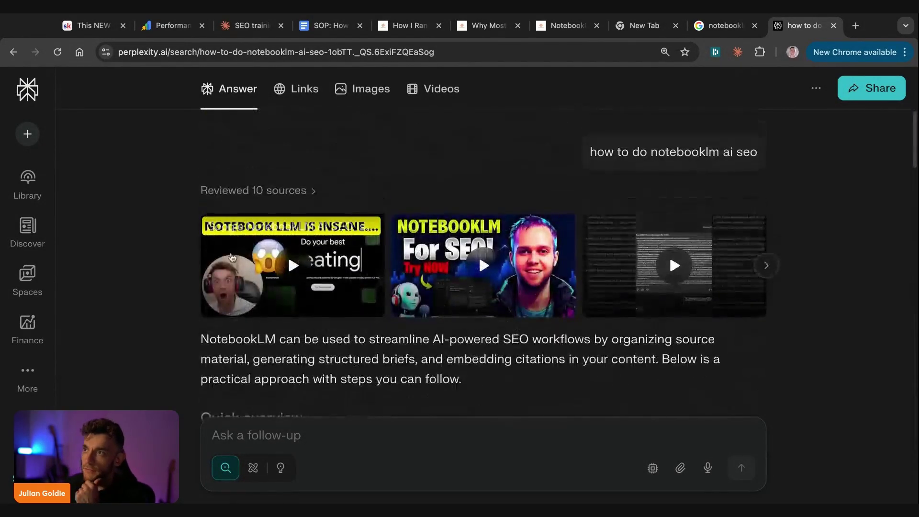
# Expand the answer's reviewed sources, check the LinkedIn article "How to Use NotebookLM AI for SEO", and close it.
pyautogui.click(235, 196)
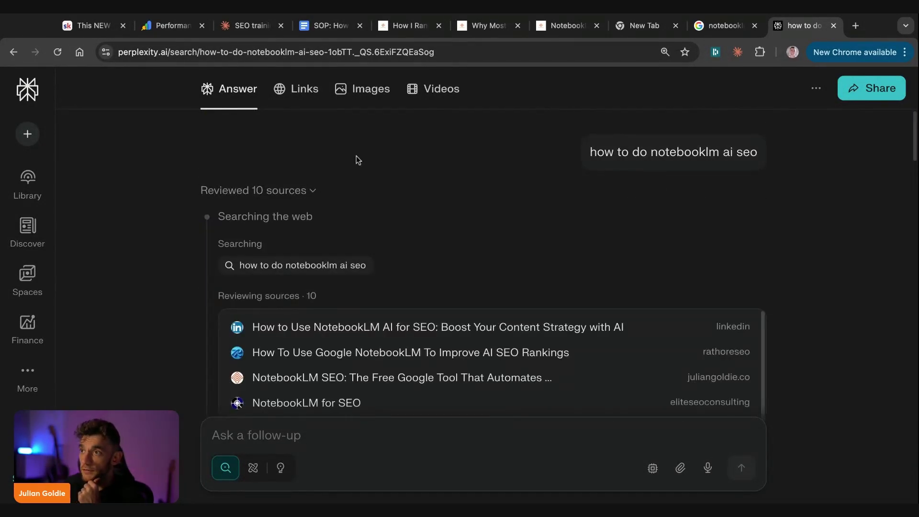
pyautogui.scroll(-3, 335, 239)
pyautogui.click(441, 248)
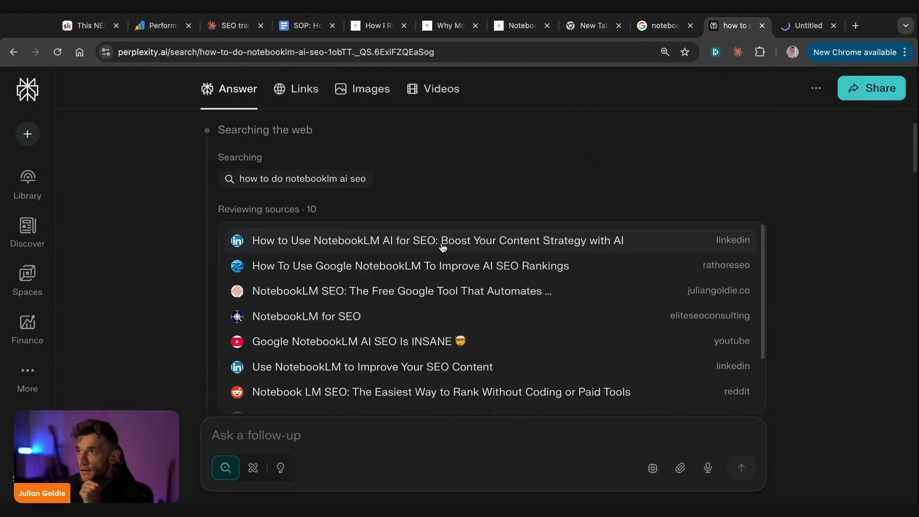
pyautogui.click(807, 31)
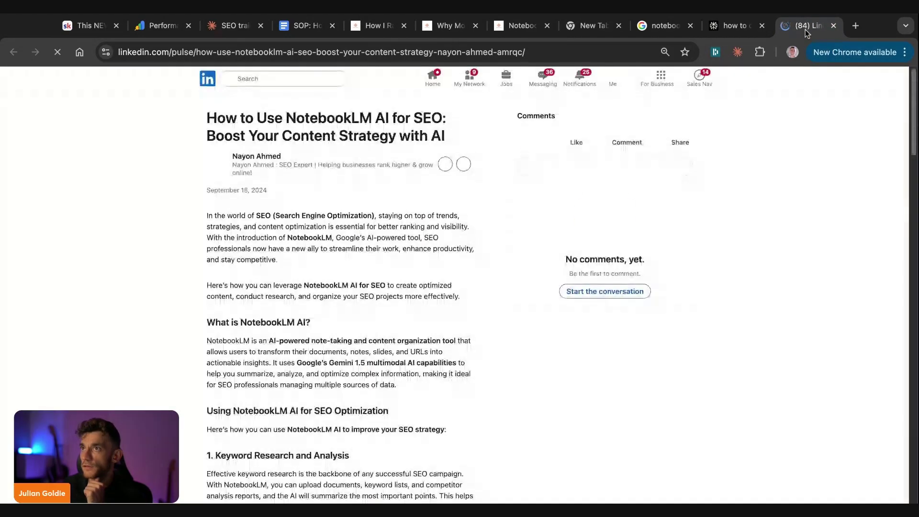
pyautogui.press('super+w')
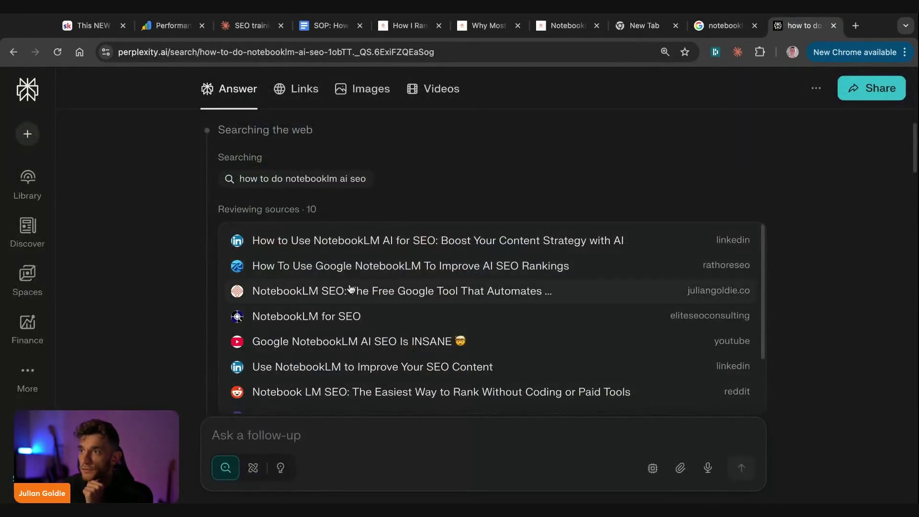
# Open the source "NotebookLM SEO: The Free Google Tool That Automates ...", skim the blog post, and close it.
pyautogui.click(347, 295)
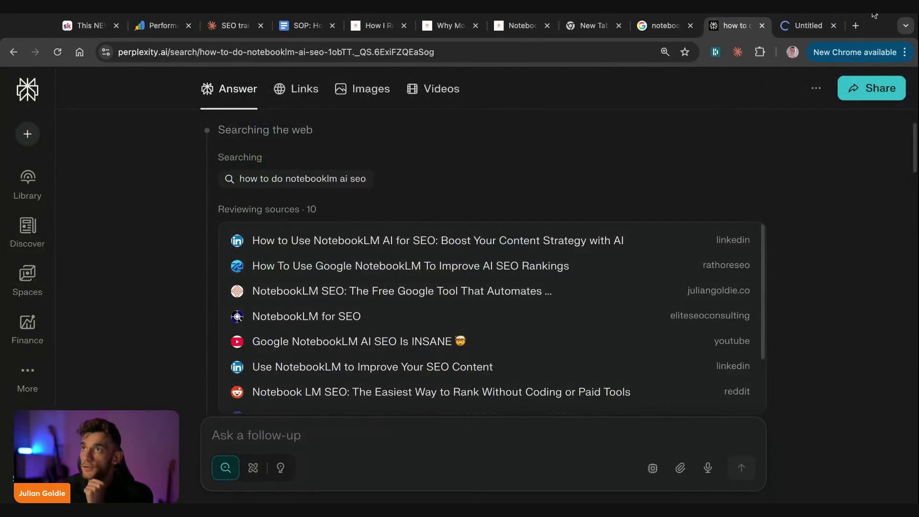
pyautogui.click(808, 26)
pyautogui.scroll(-15, 598, 181)
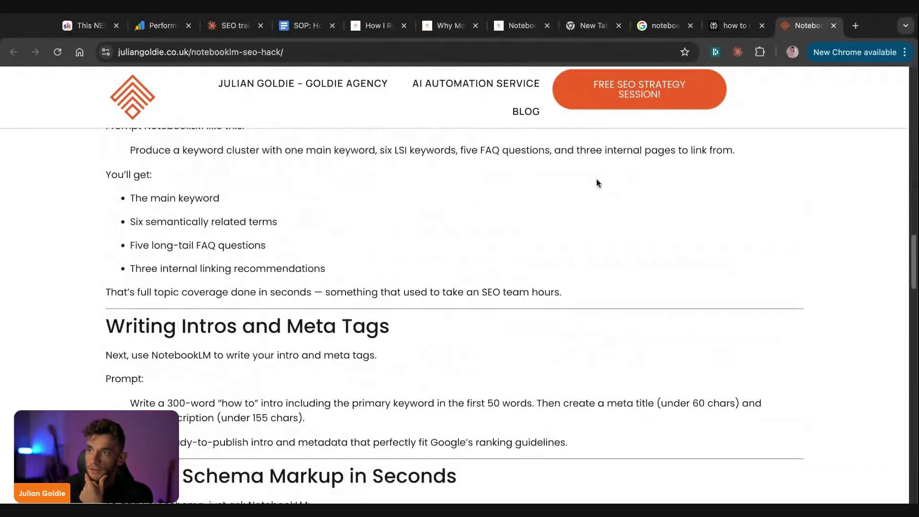
pyautogui.scroll(20, 618, 181)
pyautogui.press('super+w')
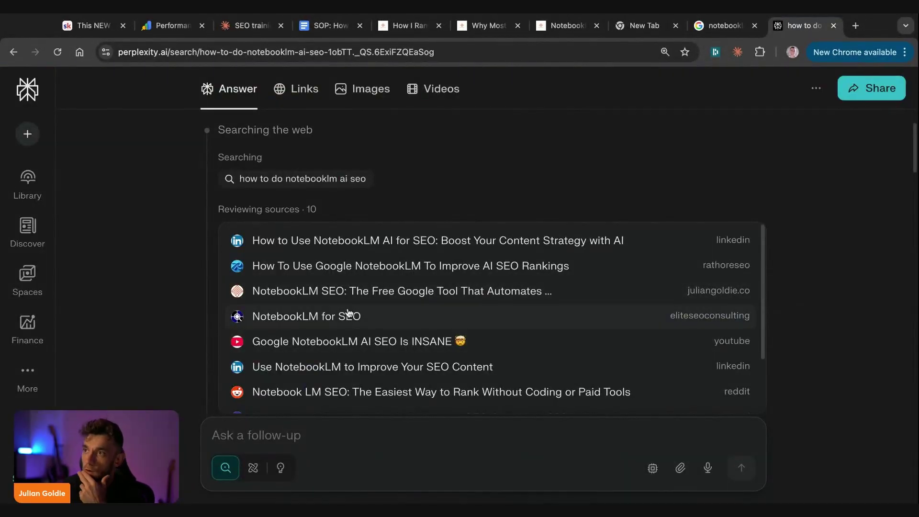
# Check the YouTube source "Google NotebookLM AI SEO Is INSANE" and close its tab.
pyautogui.scroll(-1, 348, 312)
pyautogui.click(349, 316)
pyautogui.click(800, 20)
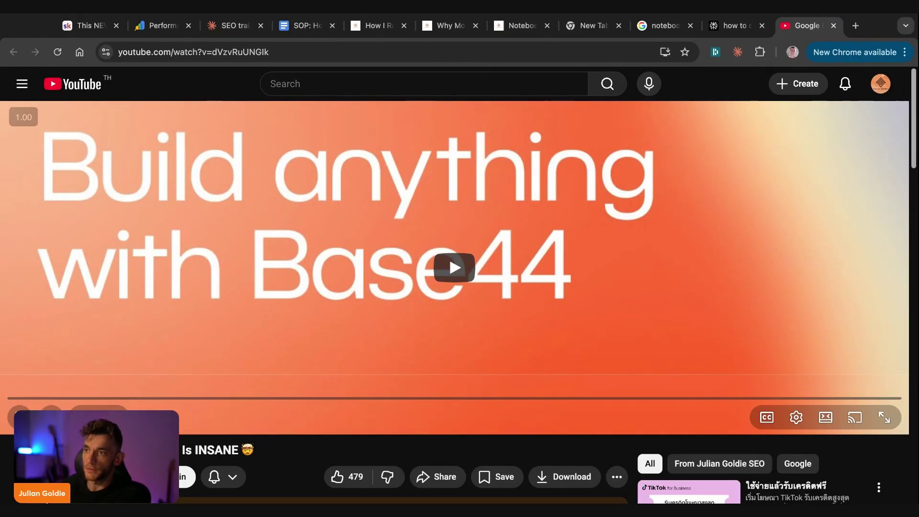
pyautogui.press('super+w')
# Open the Reddit source "Notebook LM SEO: The Easiest Way to Rank Without Coding or Paid Tools" and check its title.
pyautogui.keyDown('super'); pyautogui.click(277, 323); pyautogui.keyUp('super')
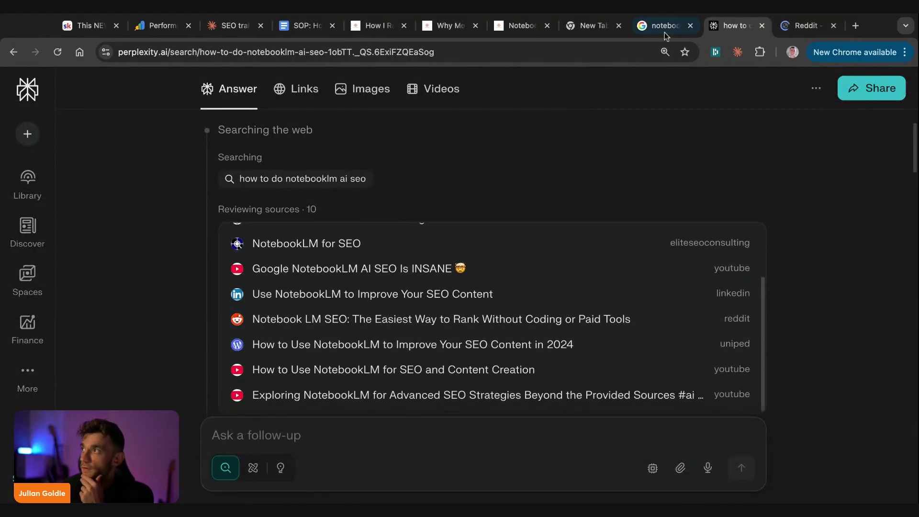
pyautogui.click(802, 26)
pyautogui.moveTo(205, 153); pyautogui.dragTo(424, 159)
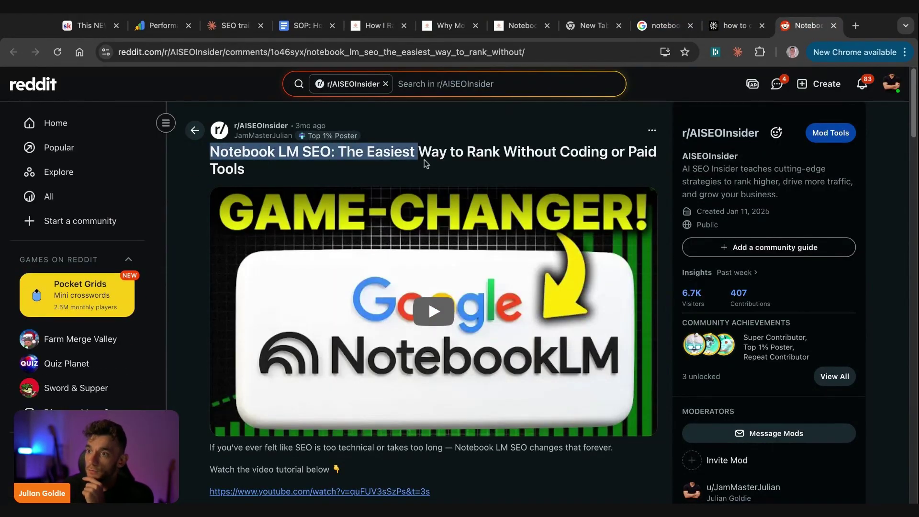
pyautogui.click(424, 160)
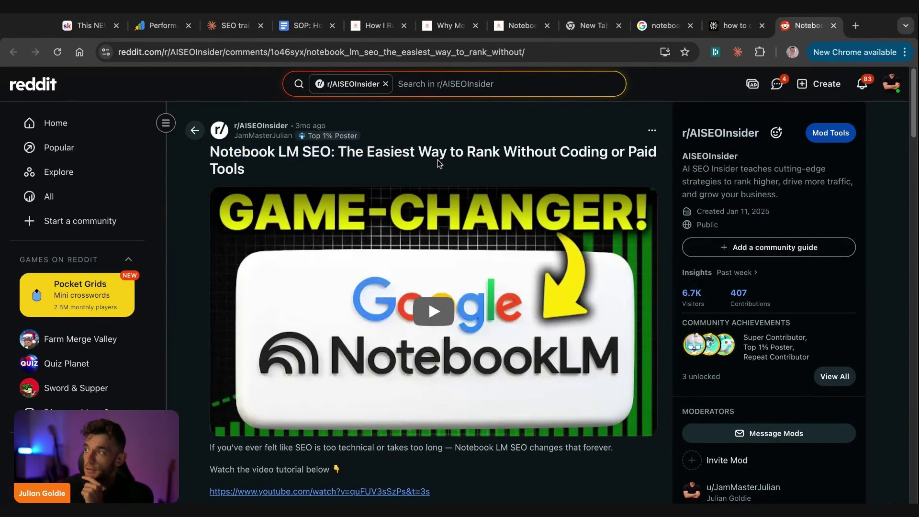
# Close the empty new tab, return to Perplexity, and review the answer's videos and quick overview.
pyautogui.click(619, 25)
pyautogui.click(651, 27)
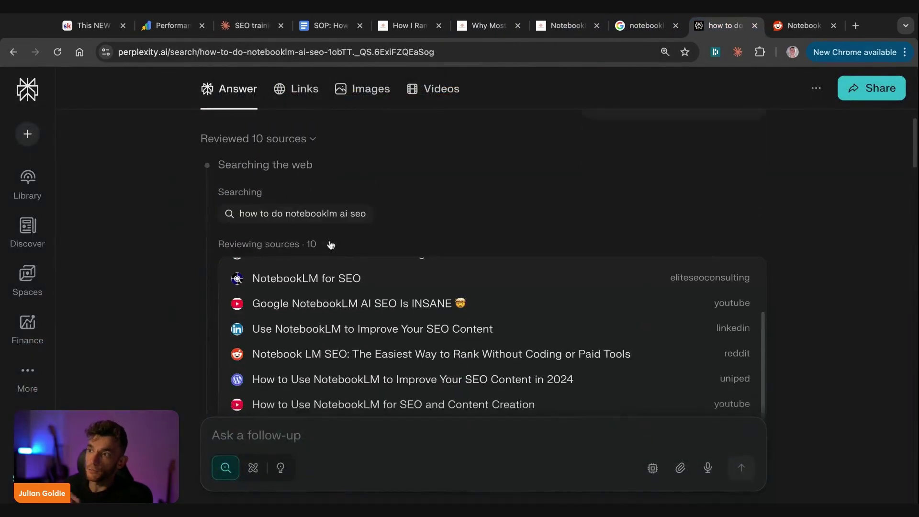
pyautogui.scroll(-4, 330, 245)
pyautogui.scroll(-2, 318, 283)
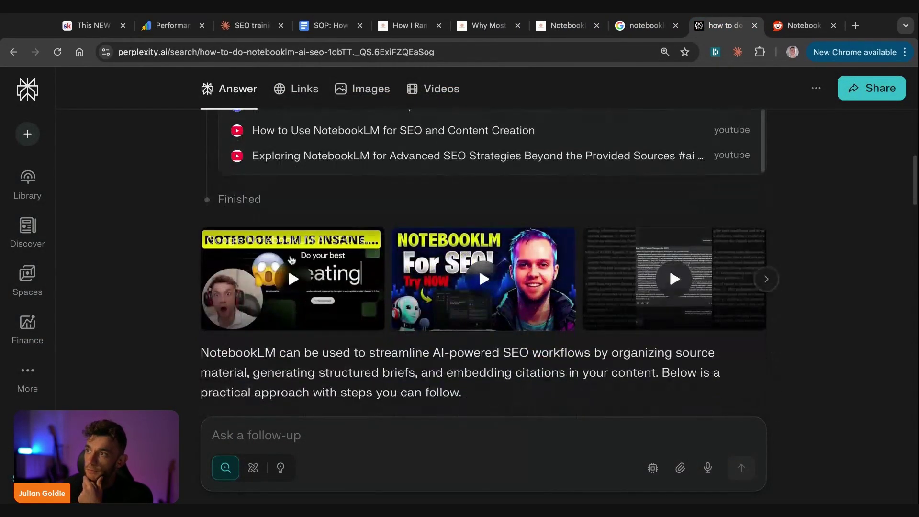
pyautogui.scroll(-5, 261, 321)
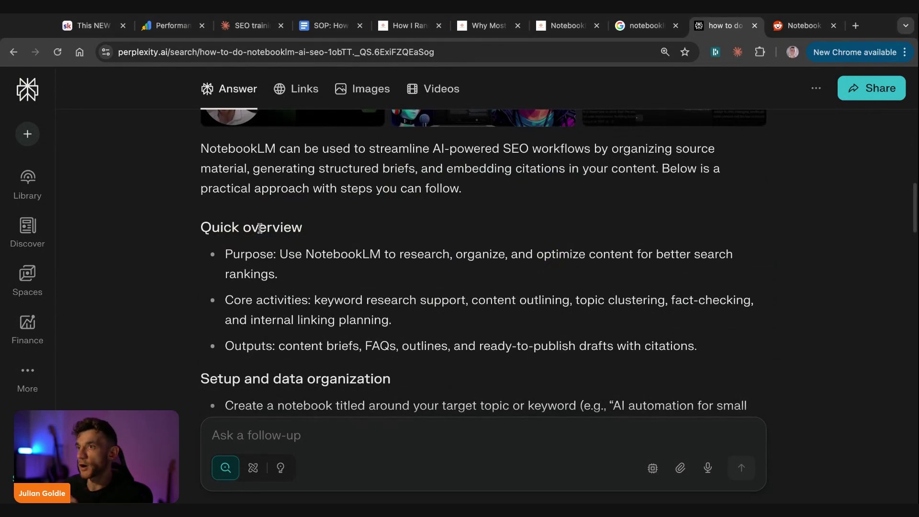
pyautogui.scroll(3, 268, 232)
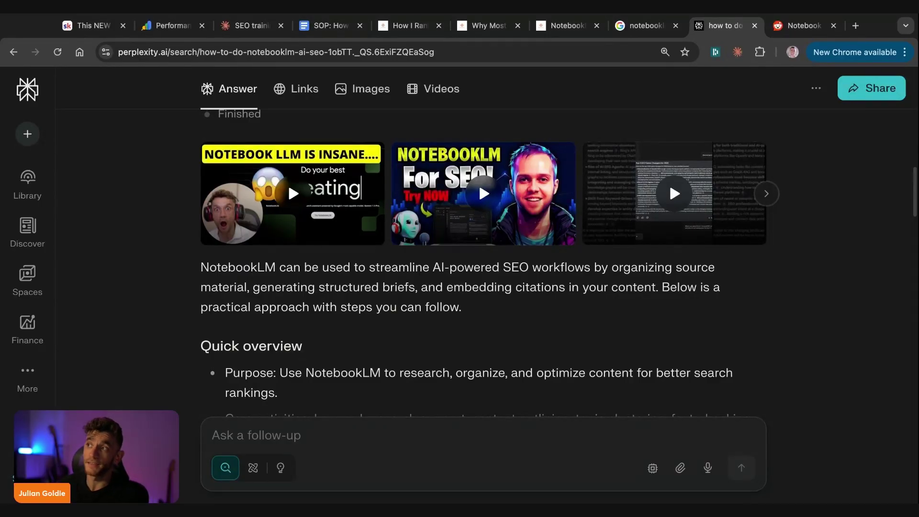
# Review the Perplexity answer's overview, videos and full list of sources for "how to do notebooklm ai seo".
pyautogui.scroll(-10, 293, 312)
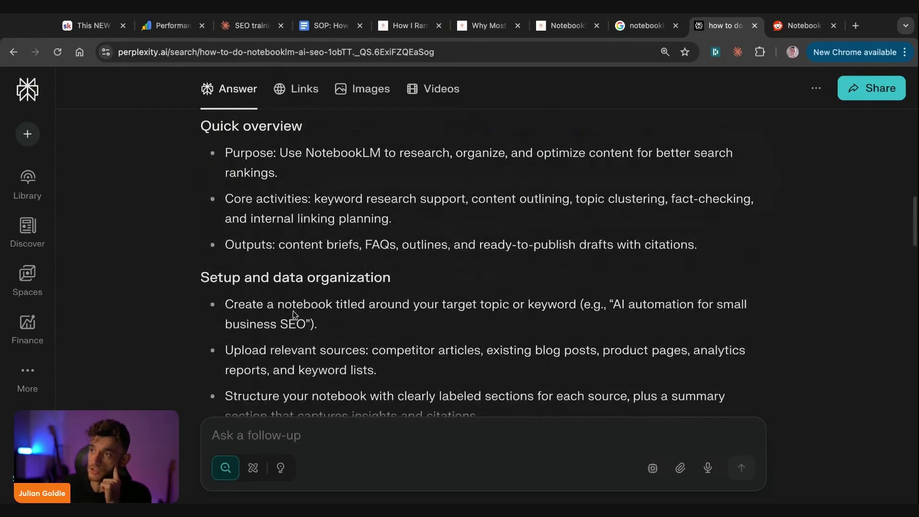
pyautogui.scroll(-3, 304, 287)
pyautogui.scroll(15, 292, 288)
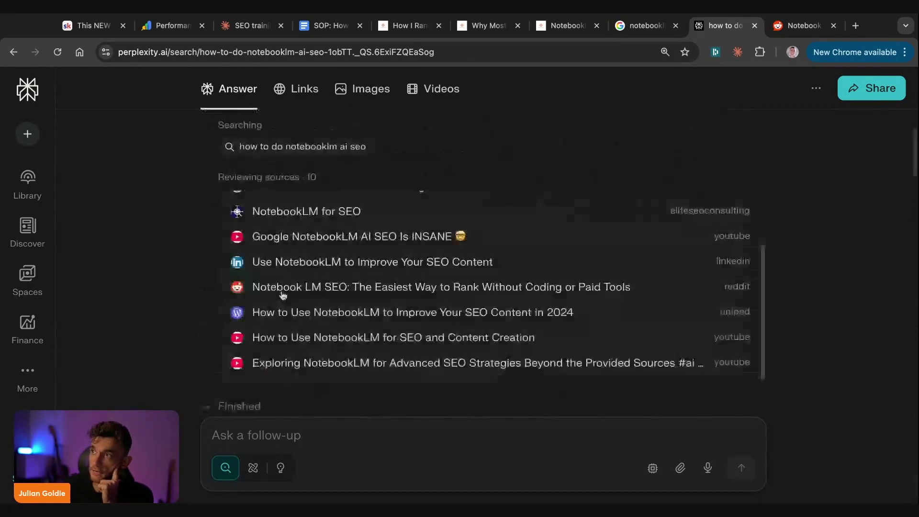
pyautogui.scroll(-5, 343, 248)
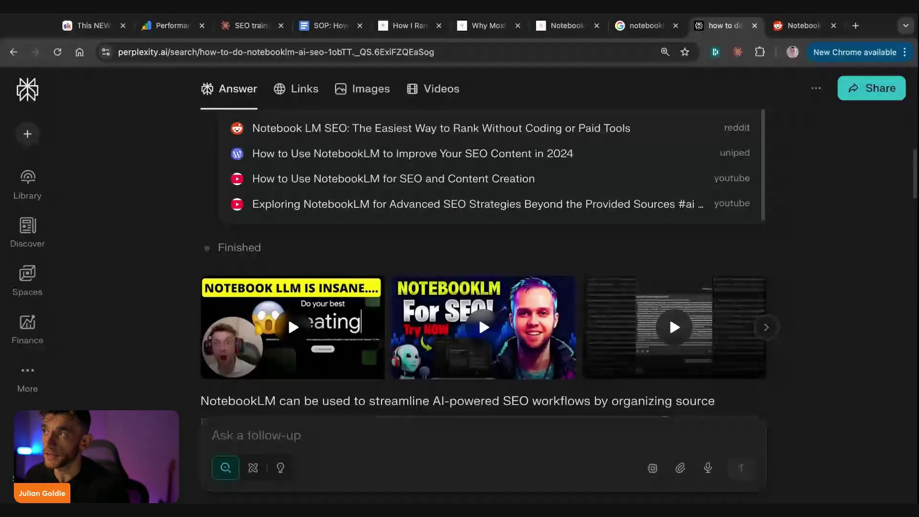
pyautogui.scroll(2, 406, 218)
pyautogui.scroll(5, 406, 227)
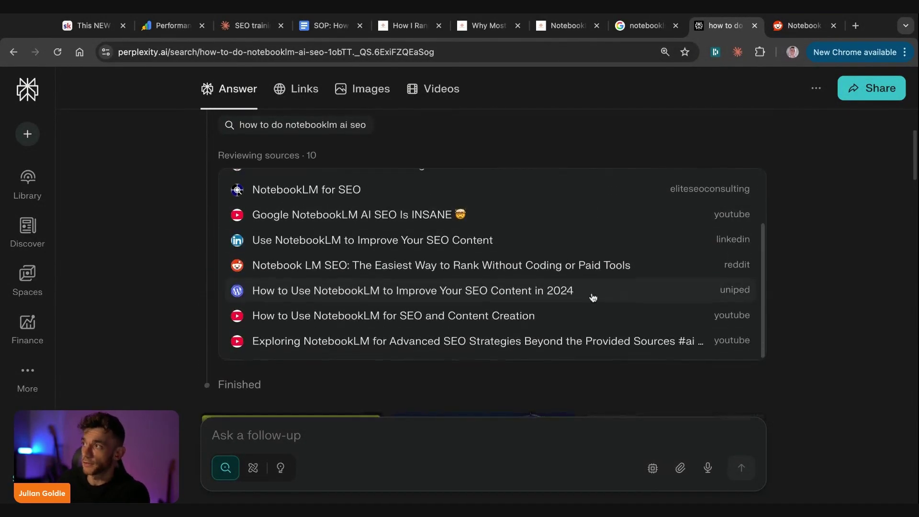
pyautogui.scroll(3, 593, 298)
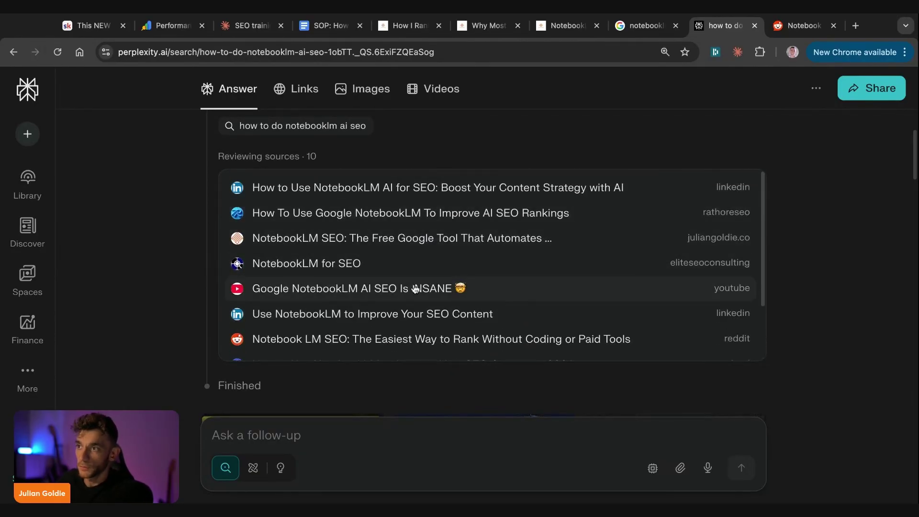
pyautogui.scroll(-3, 413, 290)
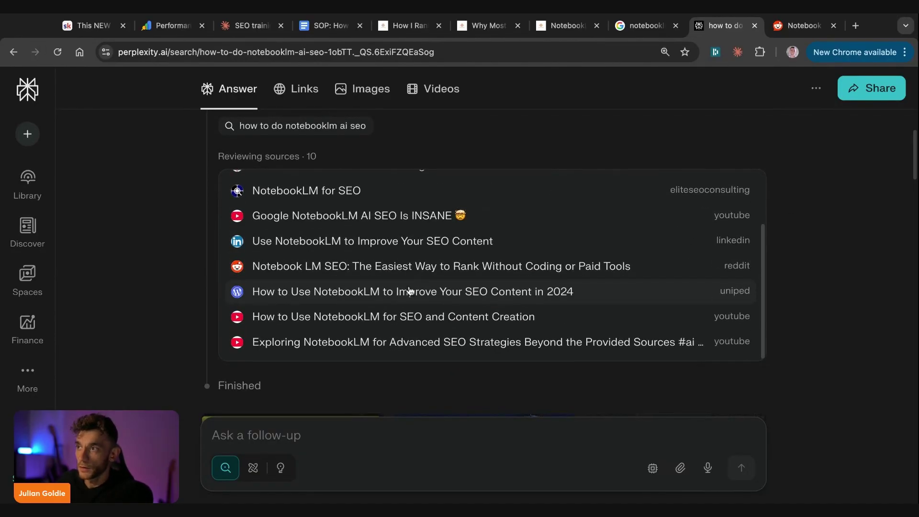
pyautogui.click(320, 336)
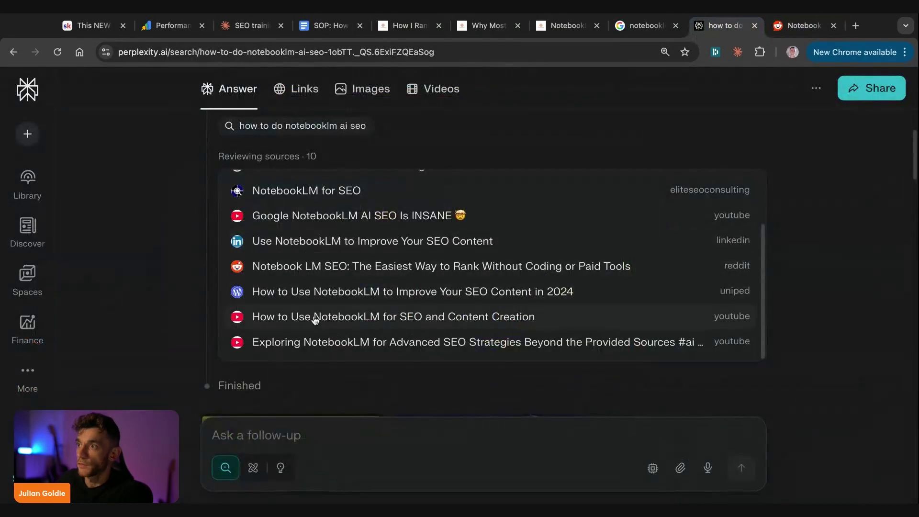
pyautogui.scroll(2, 287, 316)
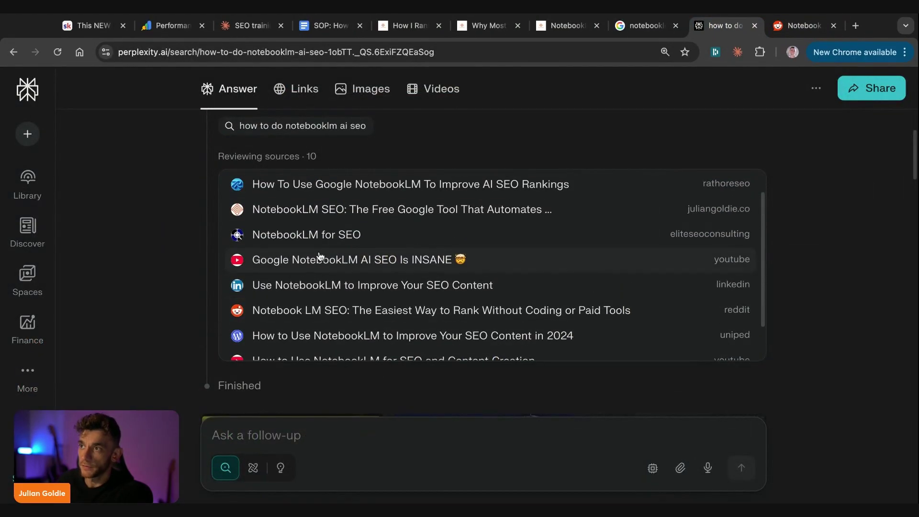
pyautogui.scroll(-2, 312, 252)
pyautogui.scroll(5, 266, 247)
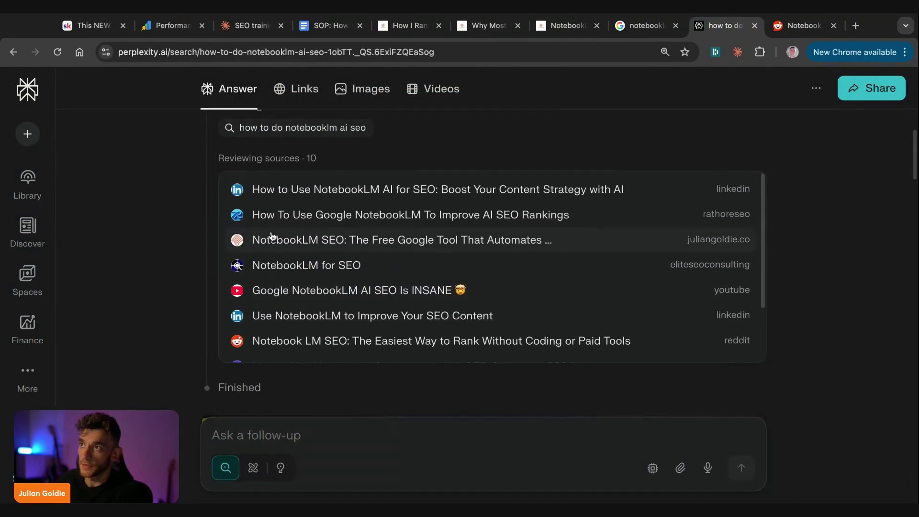
# Return to the Google results for "notebooklm ai seo" and examine the video, blog and short-video rankings.
pyautogui.click(647, 27)
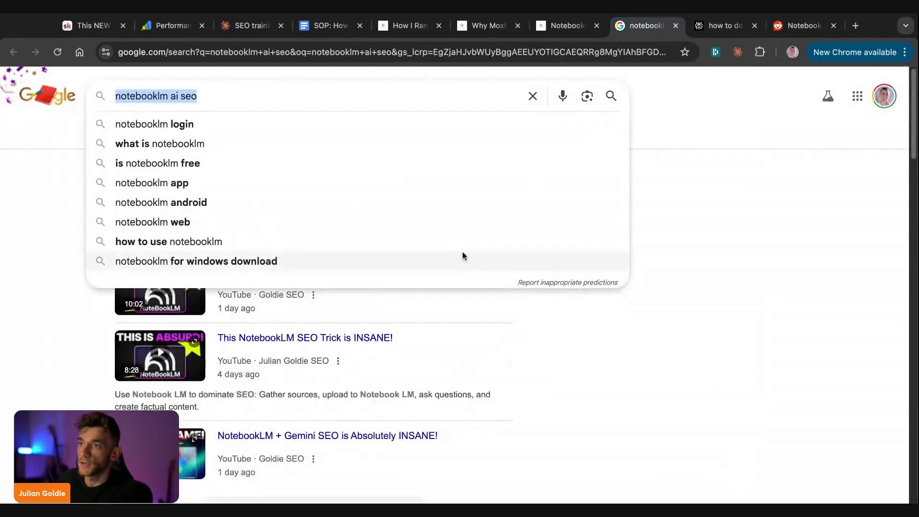
pyautogui.click(817, 235)
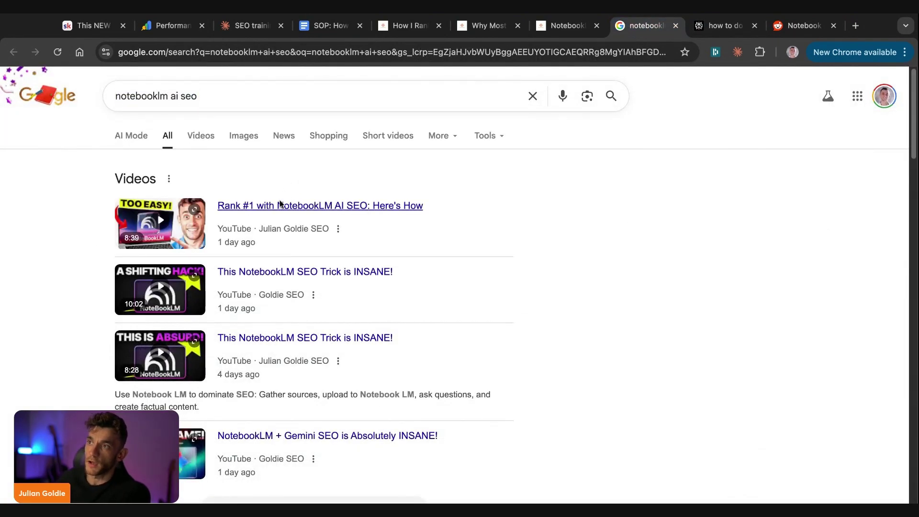
pyautogui.scroll(-10, 289, 343)
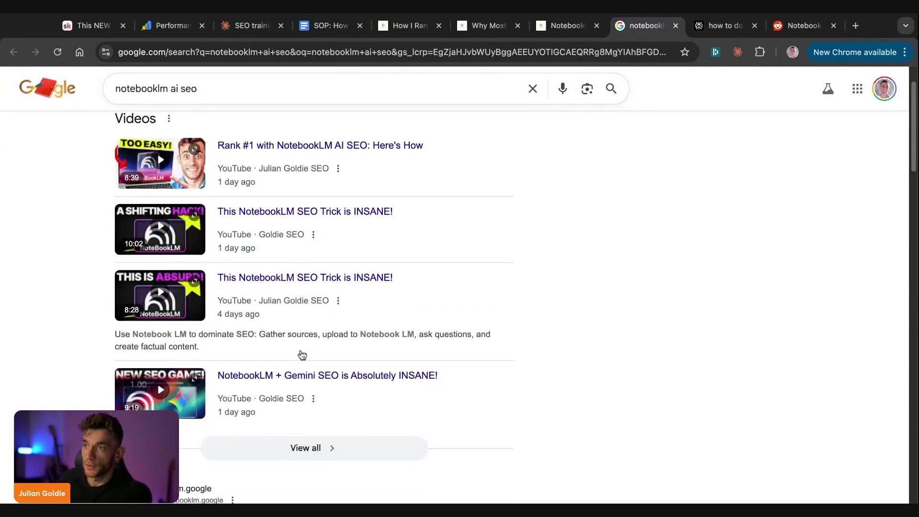
pyautogui.scroll(1, 264, 205)
pyautogui.scroll(-7, 253, 250)
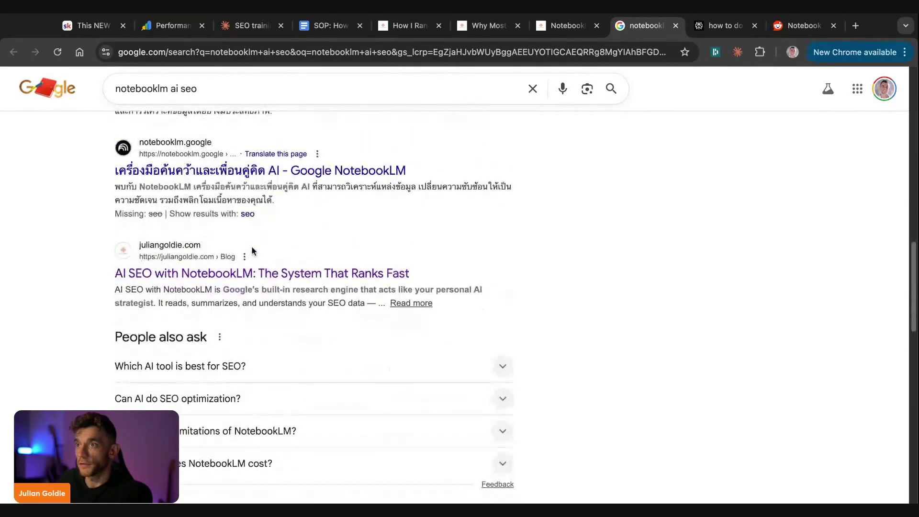
pyautogui.scroll(-8, 266, 242)
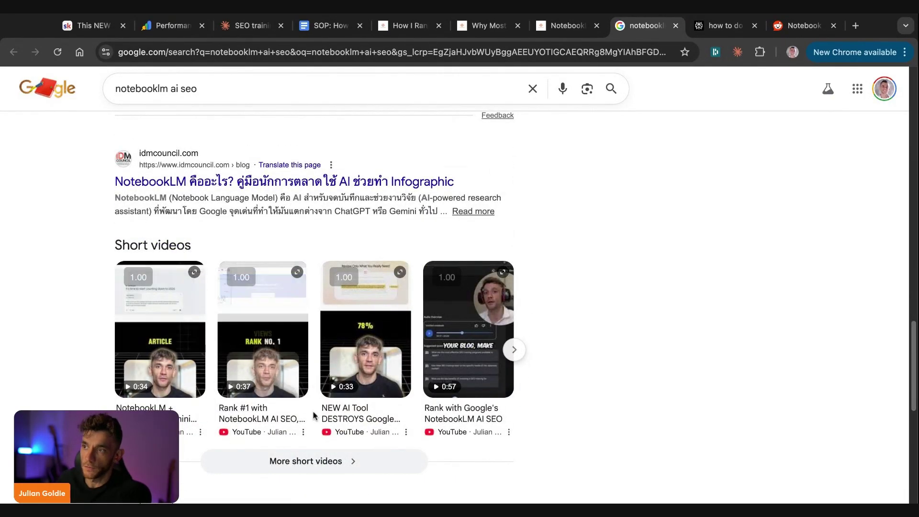
pyautogui.scroll(10, 544, 351)
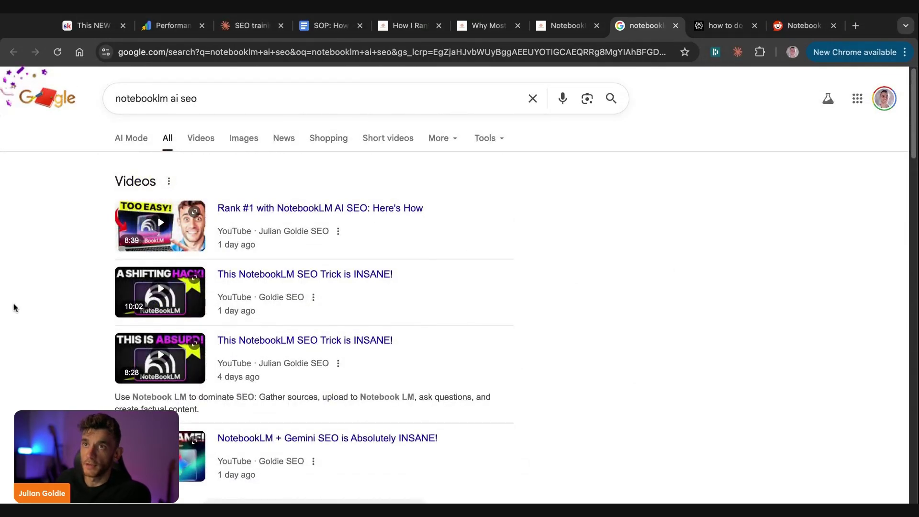
# Switch to the Claude AI SEO workflow guide on Skool and highlight the opening lines of "THE CORE CONCEPT" while reading them.
pyautogui.click(93, 26)
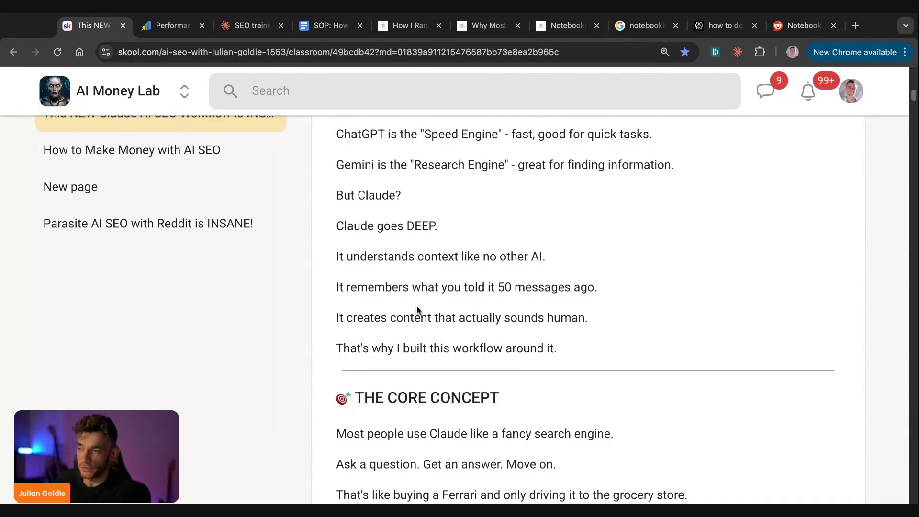
pyautogui.scroll(-5, 437, 282)
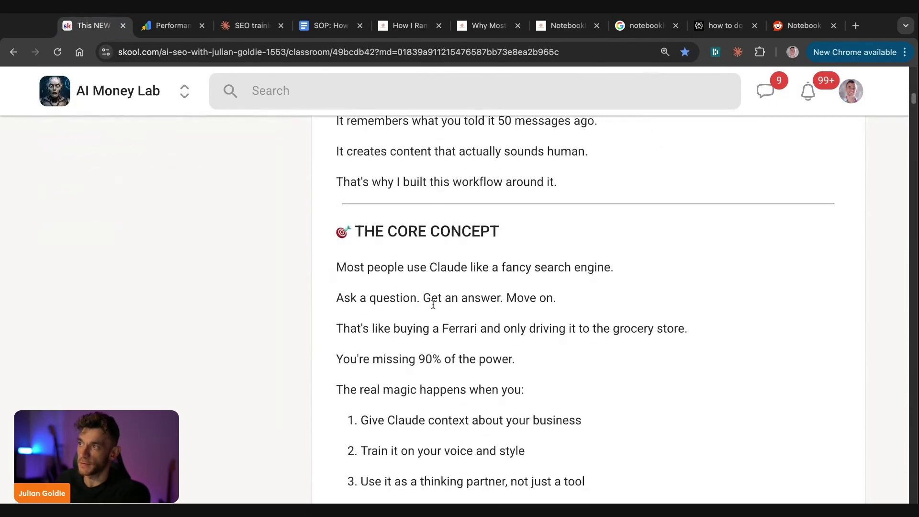
pyautogui.moveTo(333, 153); pyautogui.dragTo(537, 160)
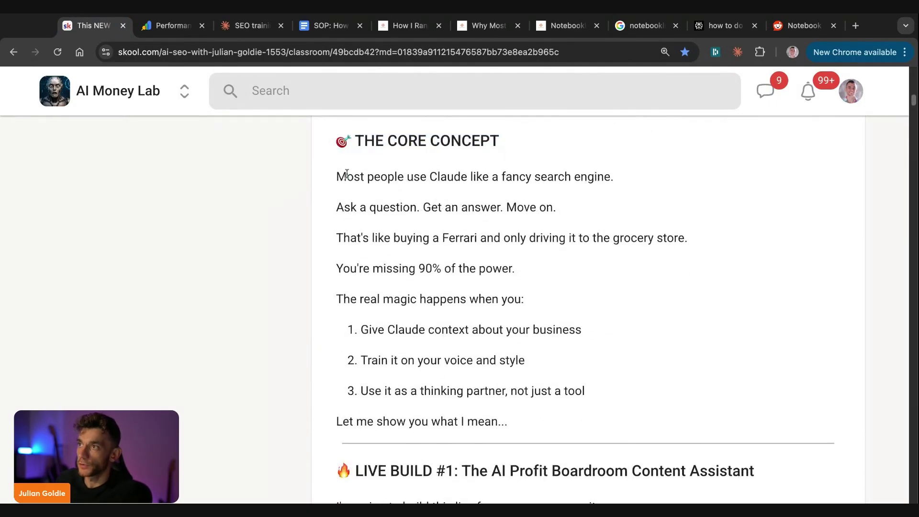
pyautogui.moveTo(335, 176); pyautogui.dragTo(330, 177)
pyautogui.hotkey('shift', 'Down')
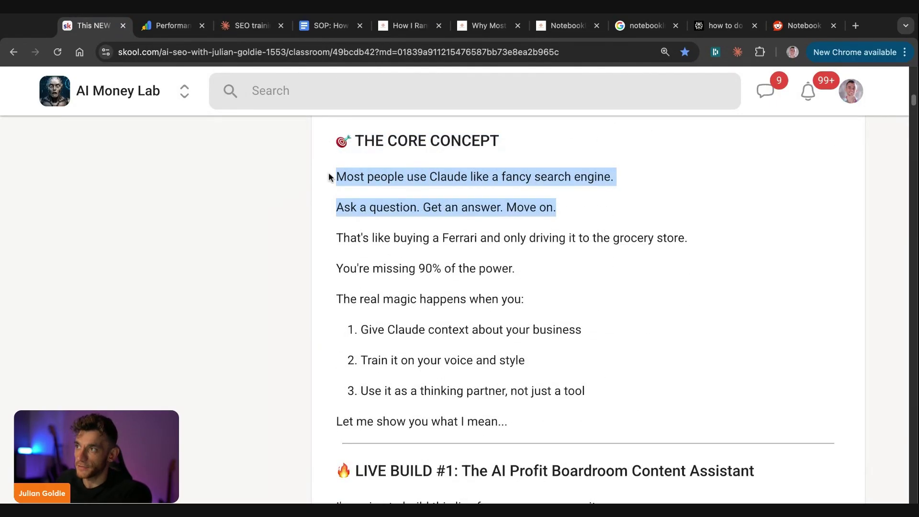
pyautogui.moveTo(557, 208); pyautogui.dragTo(685, 238)
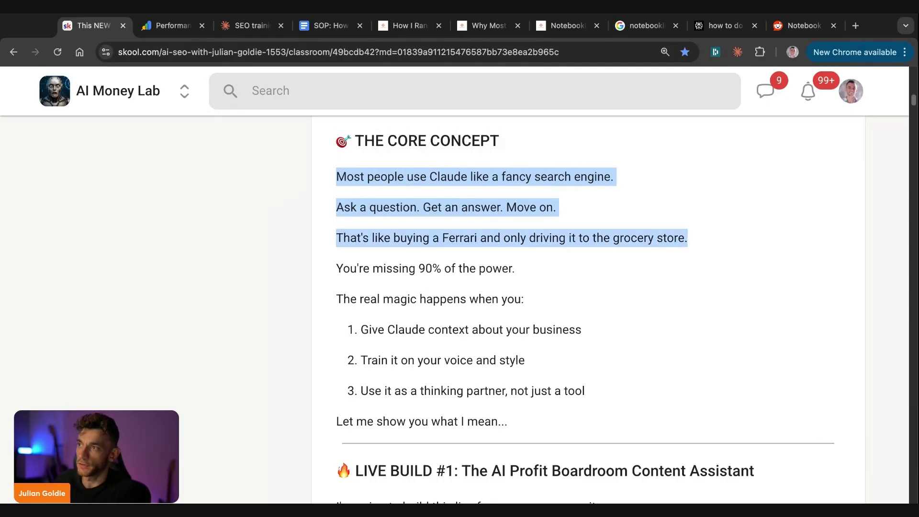
pyautogui.hotkey('shift', 'Down')
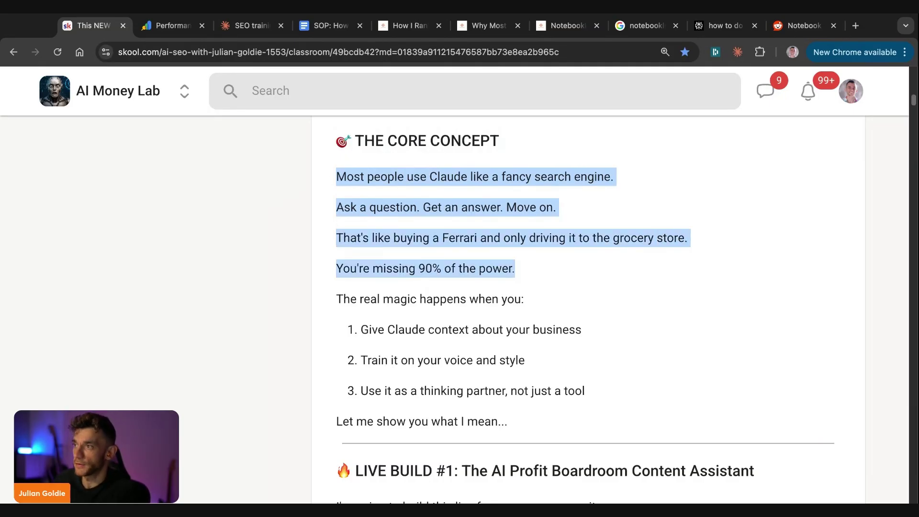
# Highlight and read the passage from "The real magic happens when you:" to "Let me show you what I mean...", and clear the selection.
pyautogui.click(347, 294)
pyautogui.moveTo(329, 303); pyautogui.dragTo(563, 330)
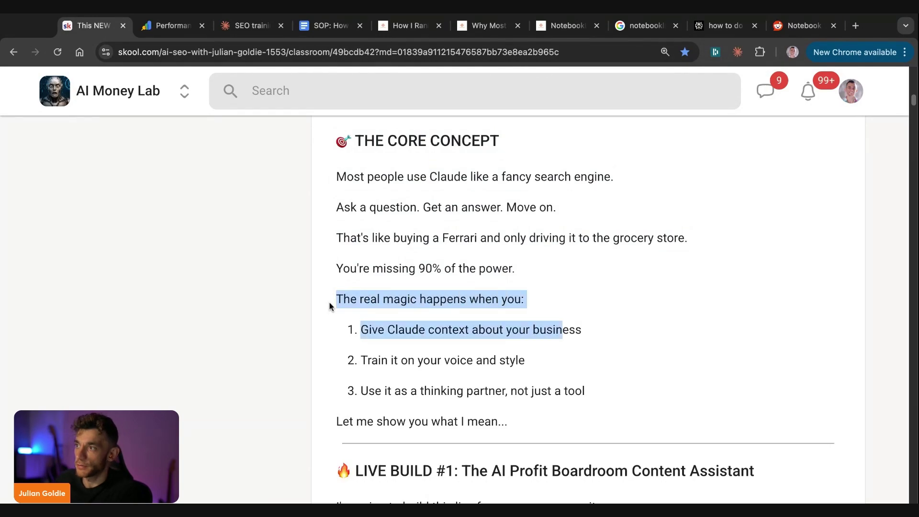
pyautogui.hotkey('shift', 'Right')
pyautogui.hotkey('shift', 'Right')
pyautogui.hotkey('shift', 'Right')
pyautogui.hotkey('shift', 'Down')
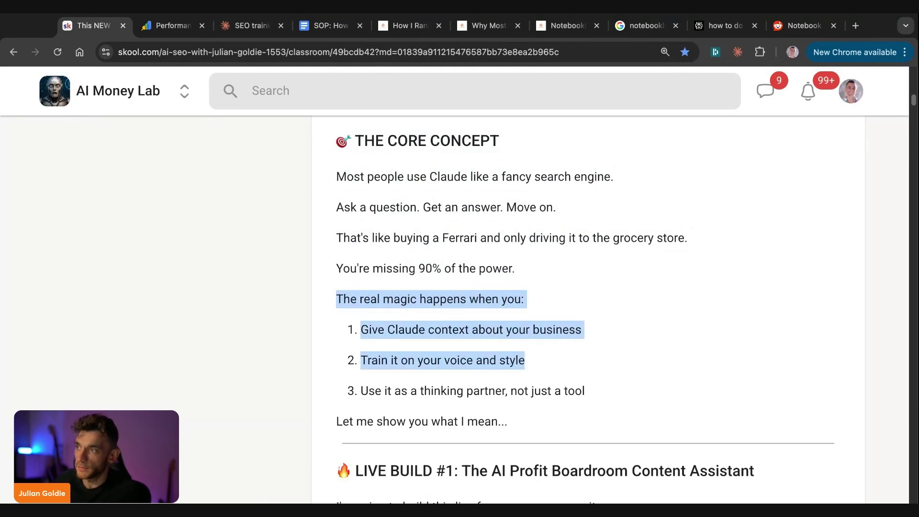
pyautogui.hotkey('shift', 'Down')
pyautogui.hotkey('shift', 'Down')
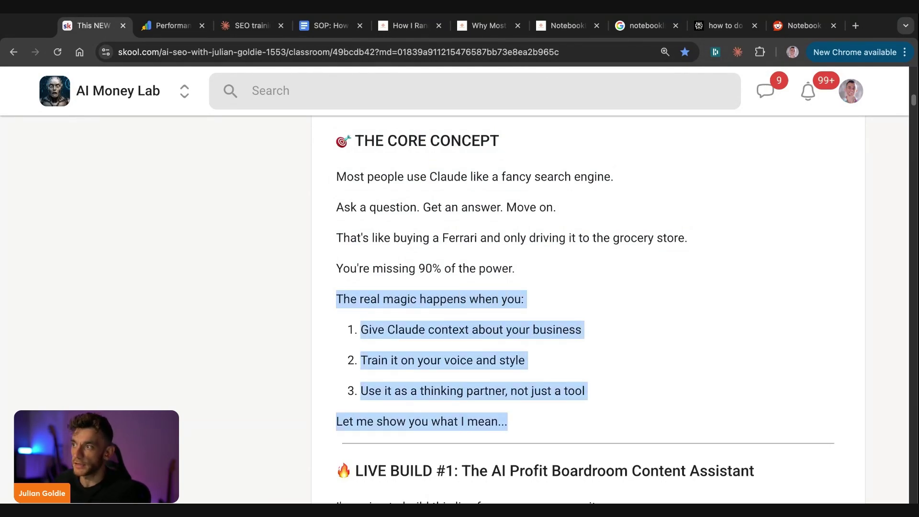
pyautogui.click(0, 425)
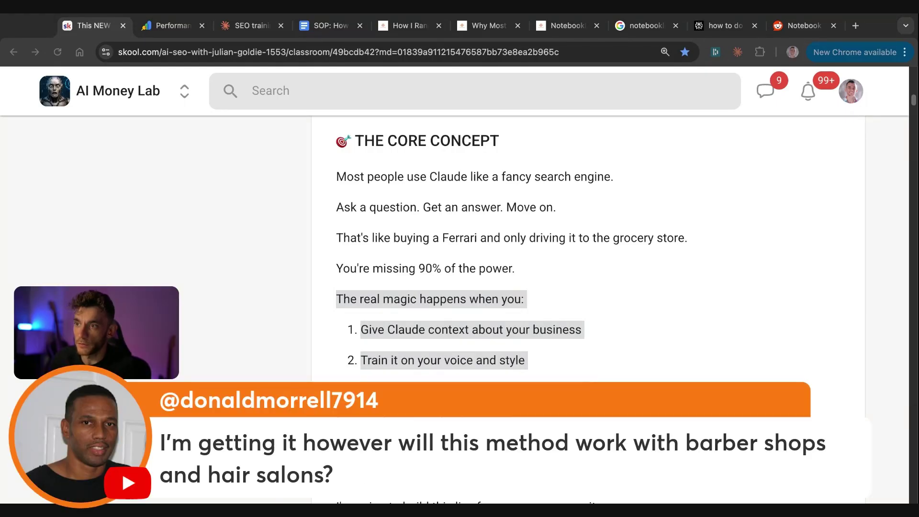
pyautogui.press('super+Tab')
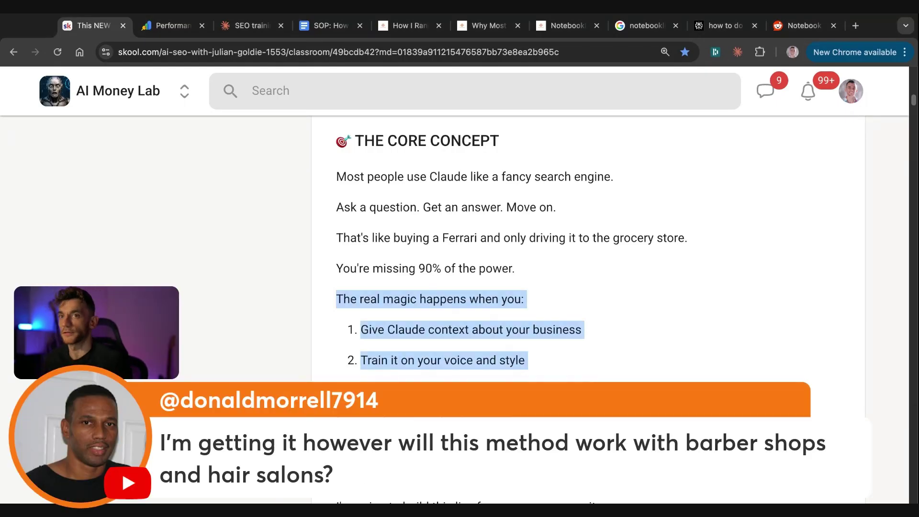
pyautogui.click(430, 277)
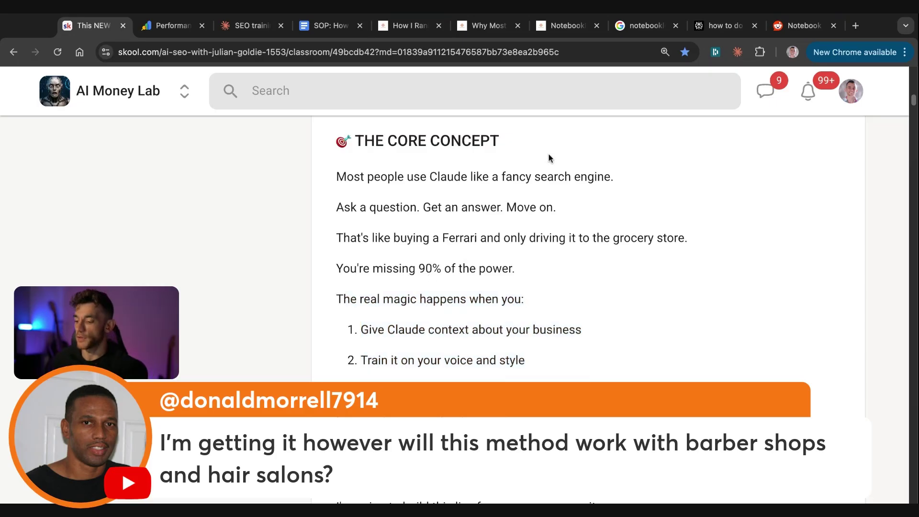
# Open Ahrefs Keywords Explorer in a new tab and sign in with the saved account credentials.
pyautogui.hotkey('ctrl', 't')
pyautogui.write('a')
pyautogui.press('Down')
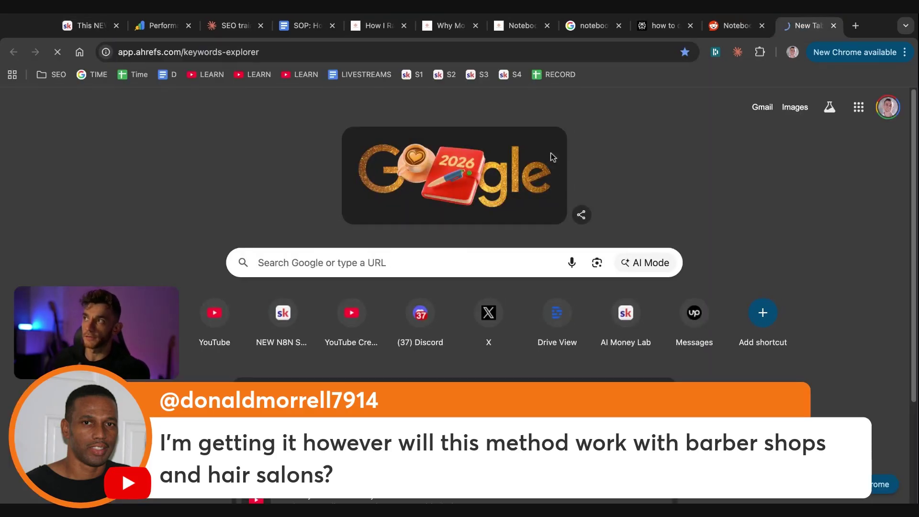
pyautogui.press('Return')
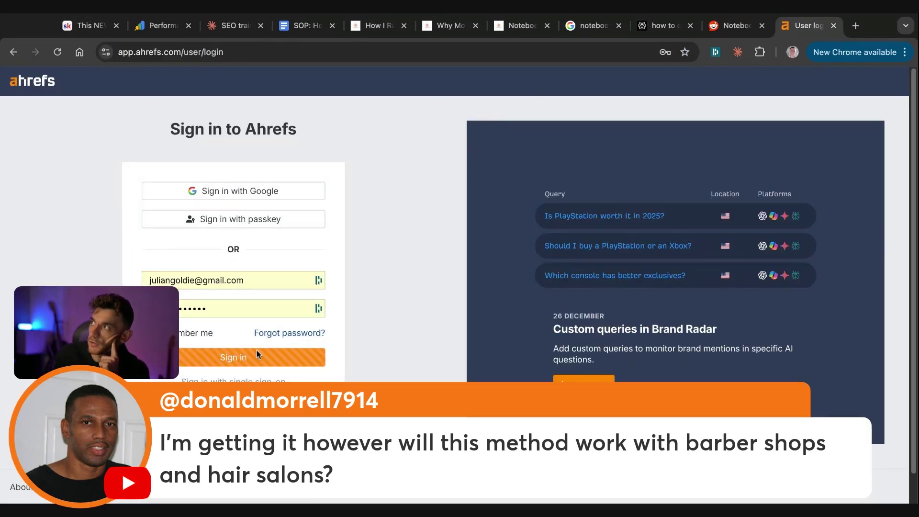
pyautogui.click(255, 353)
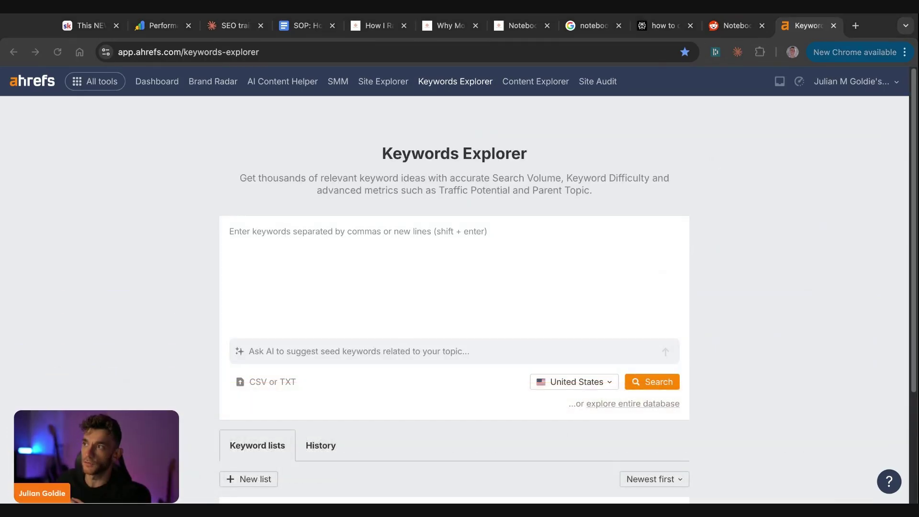
# Move the Claude "SEO training" tab to the end of the open tabs and return to Ahrefs Keywords Explorer.
pyautogui.click(435, 320)
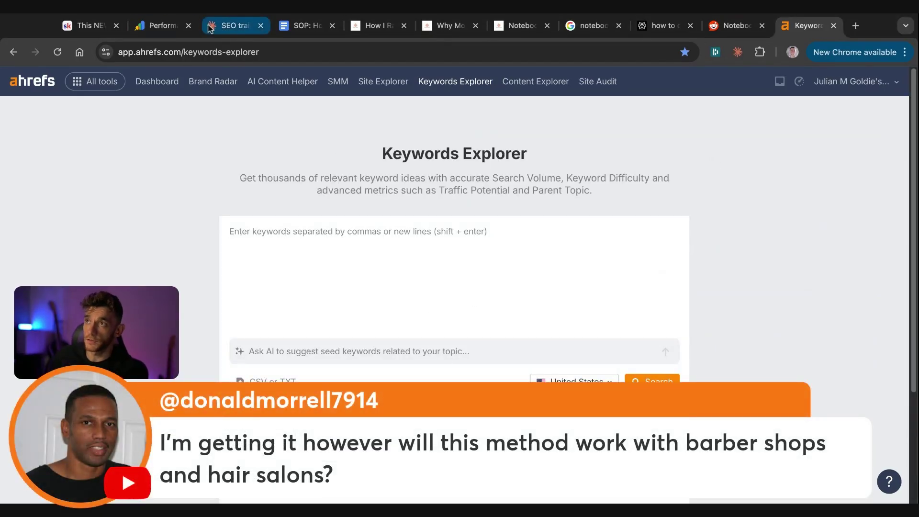
pyautogui.moveTo(213, 27); pyautogui.dragTo(793, 29)
pyautogui.click(732, 26)
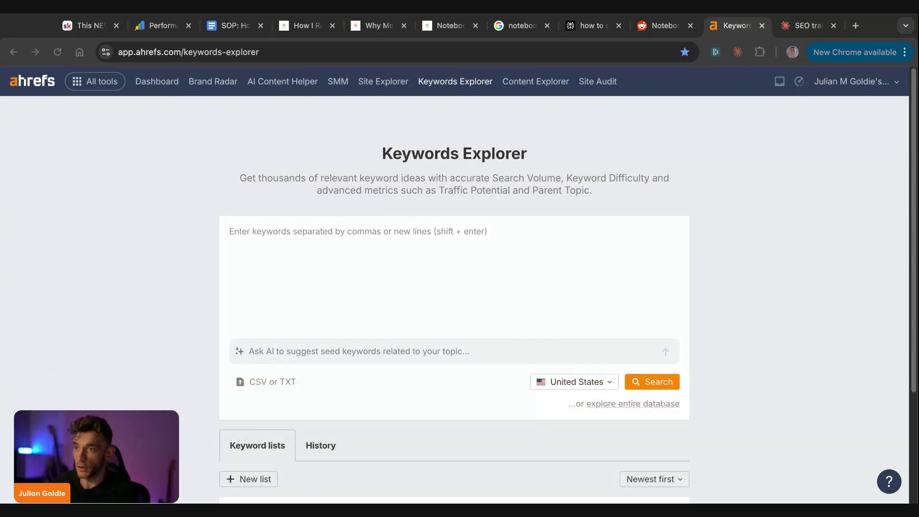
# Search Keywords Explorer for "barber new york" in the United States database.
pyautogui.click(521, 254)
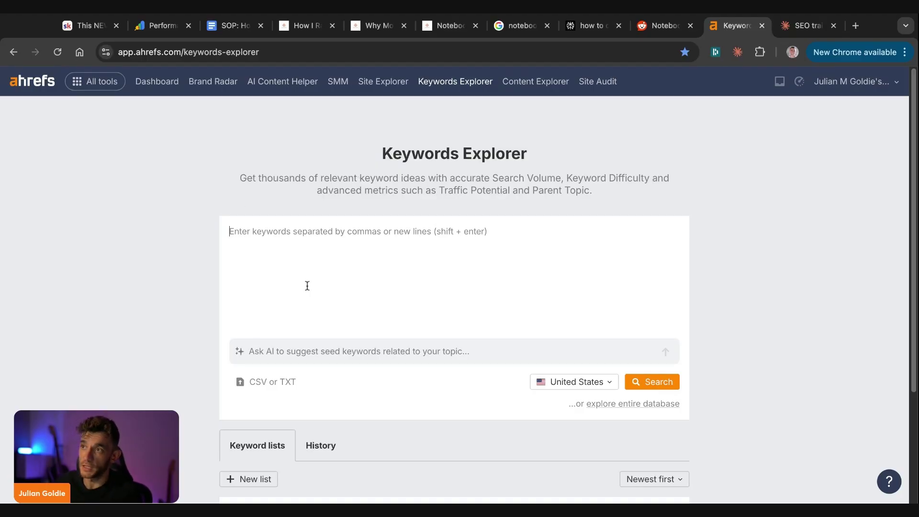
pyautogui.write('barb')
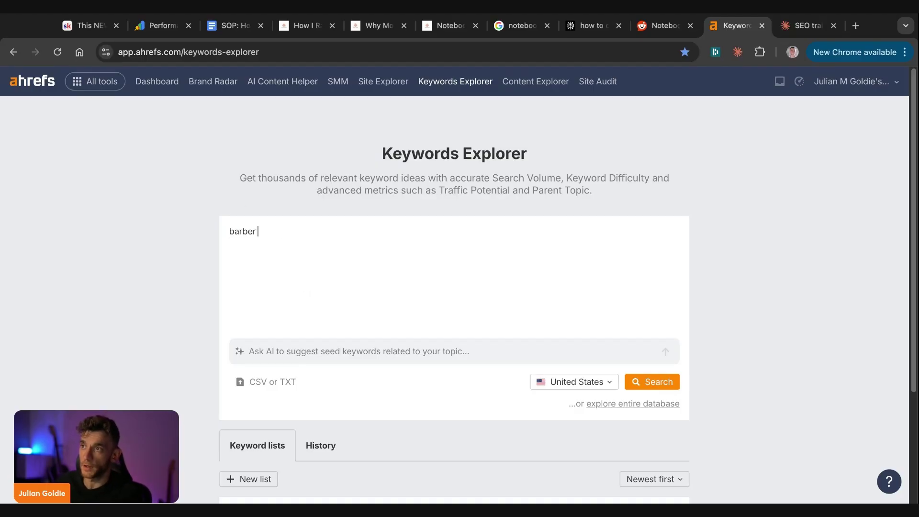
pyautogui.write('er ')
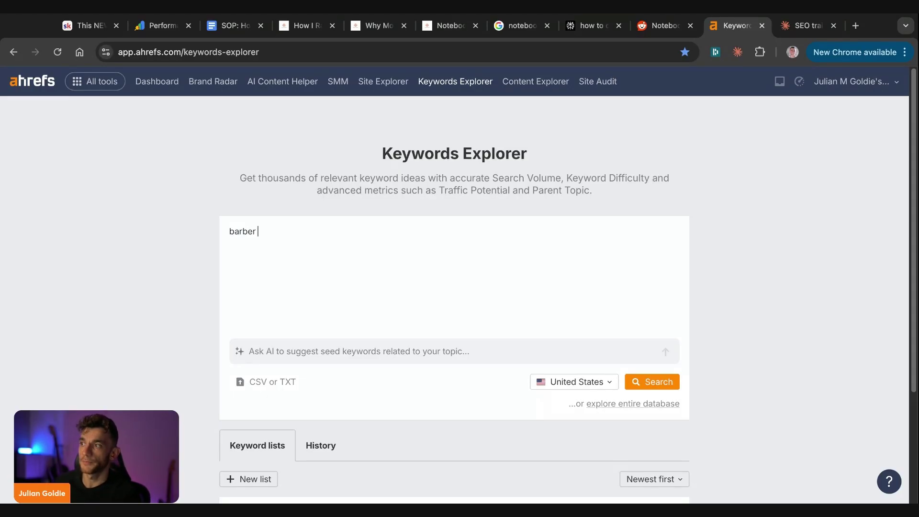
pyautogui.write('new york')
pyautogui.press('Return')
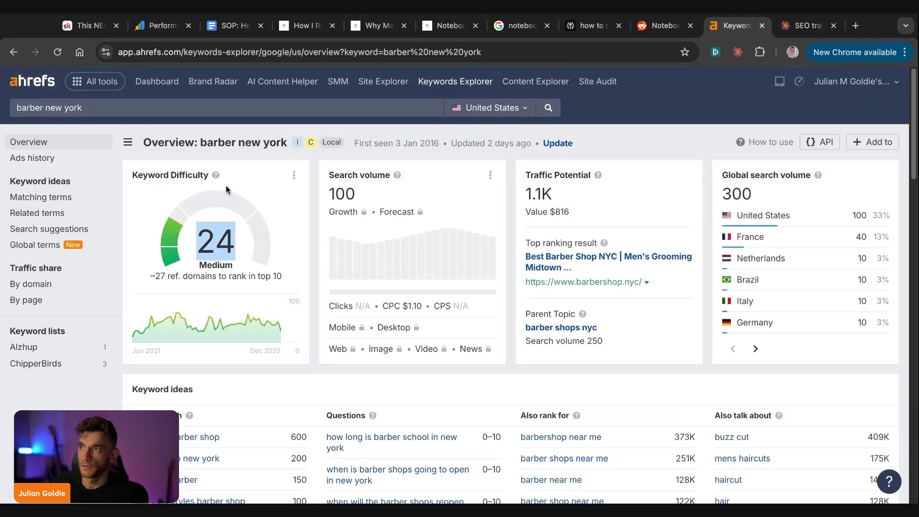
# Open the matching terms for "barber new york" and filter them to a keyword difficulty of up to 10.
pyautogui.scroll(-3, 269, 304)
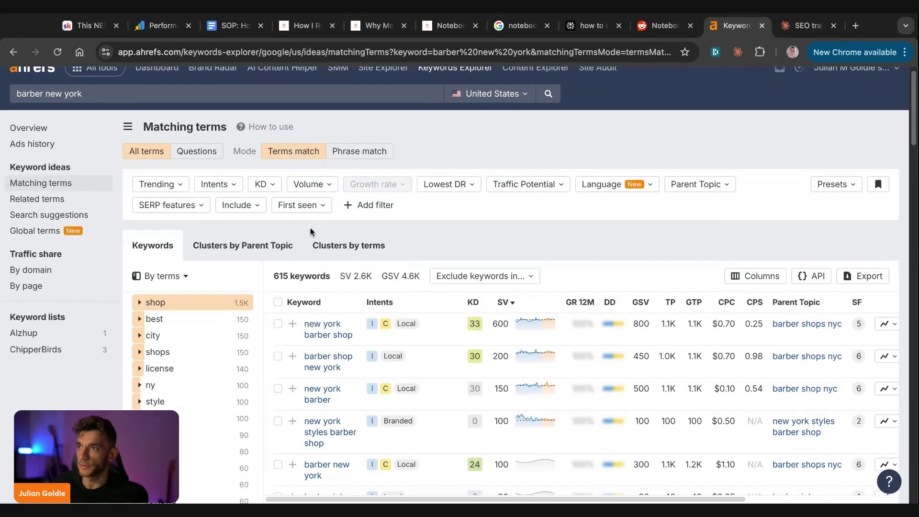
pyautogui.click(260, 184)
pyautogui.click(345, 208)
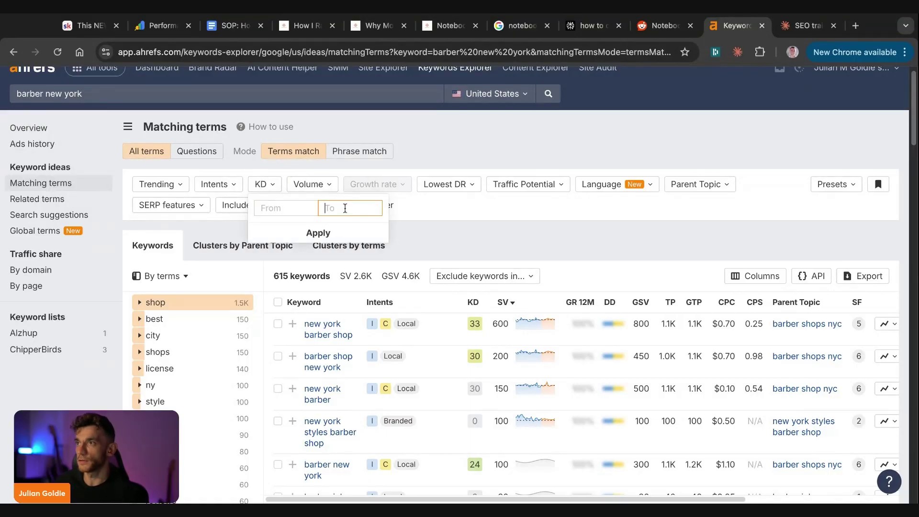
pyautogui.click(318, 233)
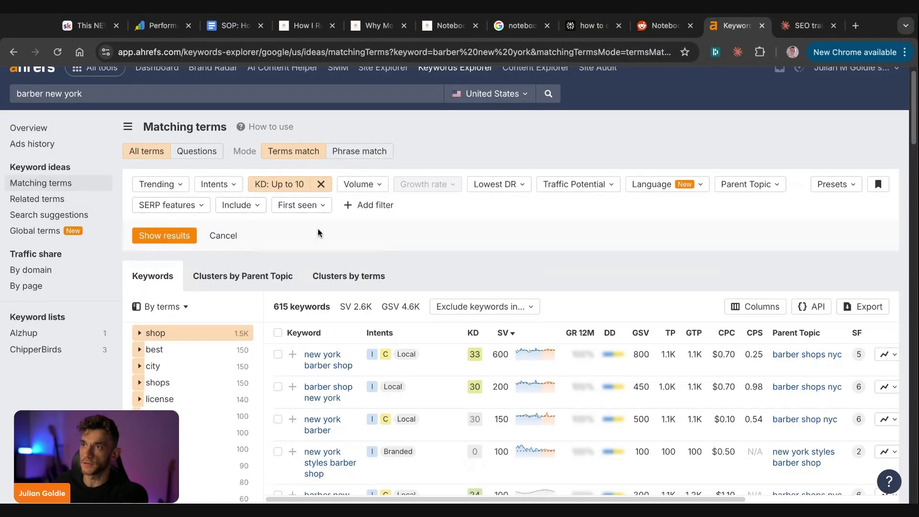
pyautogui.click(164, 234)
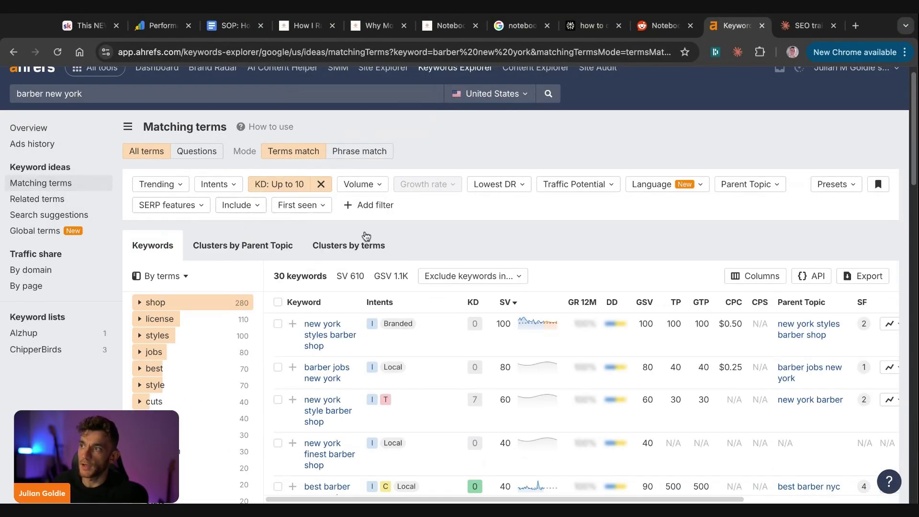
# Open the overview of "best barber new york" from the filtered keywords and examine its difficulty, traffic potential and top ranking result.
pyautogui.scroll(-2, 314, 249)
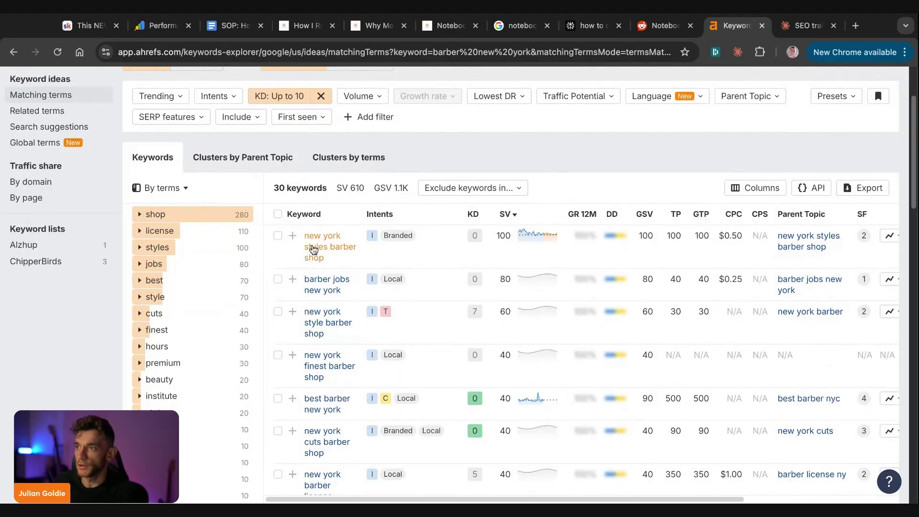
pyautogui.scroll(-4, 313, 249)
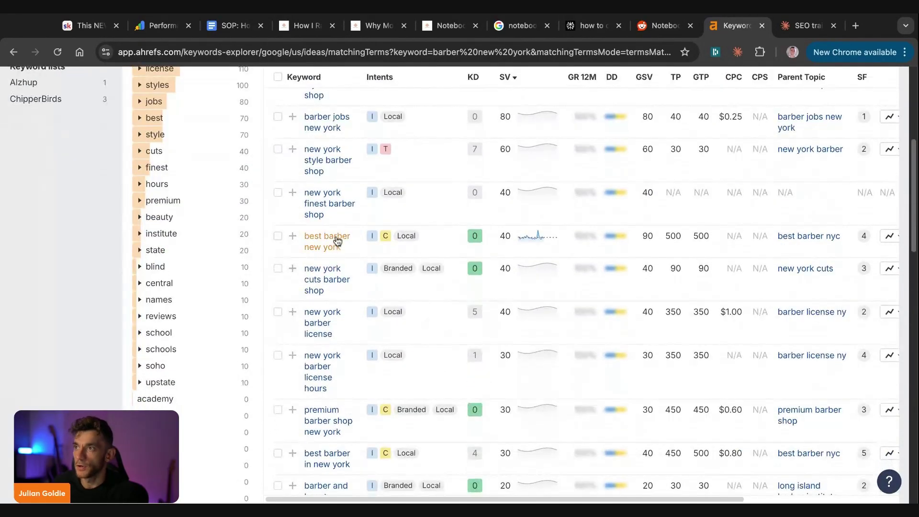
pyautogui.click(331, 253)
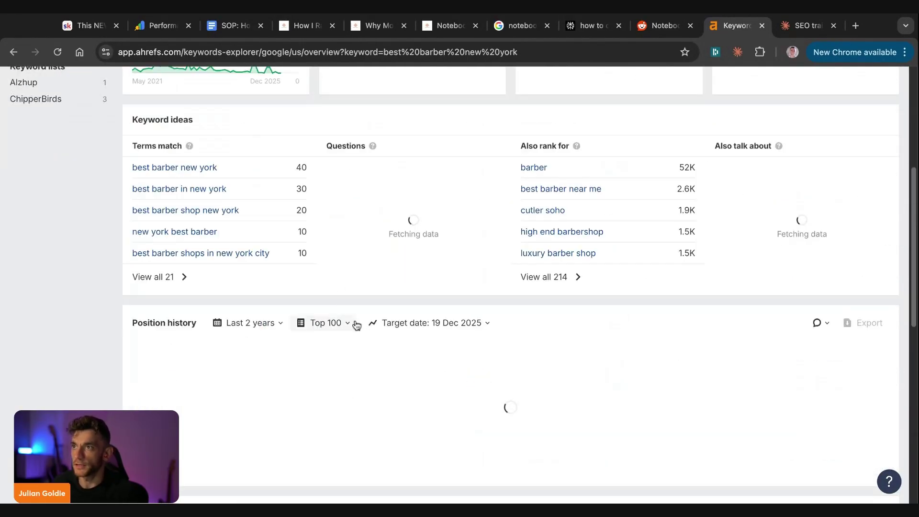
pyautogui.moveTo(133, 193); pyautogui.dragTo(290, 273)
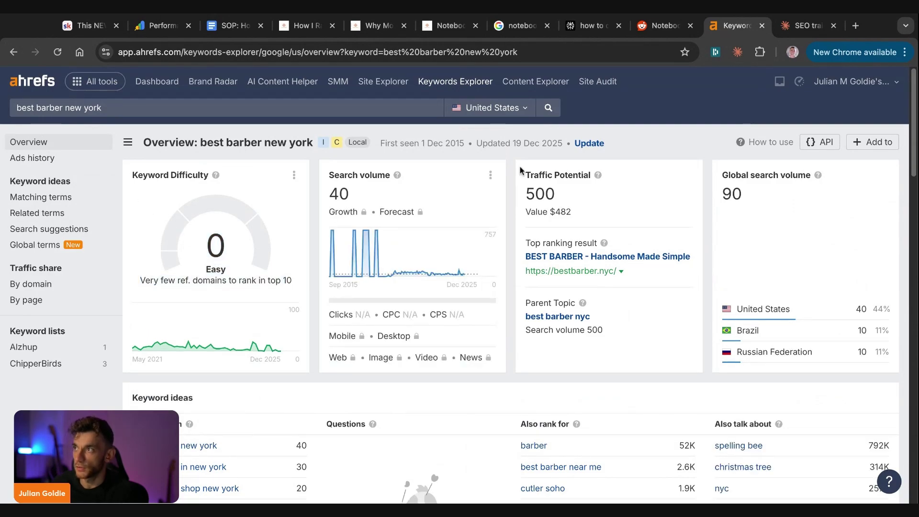
pyautogui.moveTo(520, 167); pyautogui.dragTo(587, 214)
pyautogui.moveTo(646, 257); pyautogui.dragTo(524, 258)
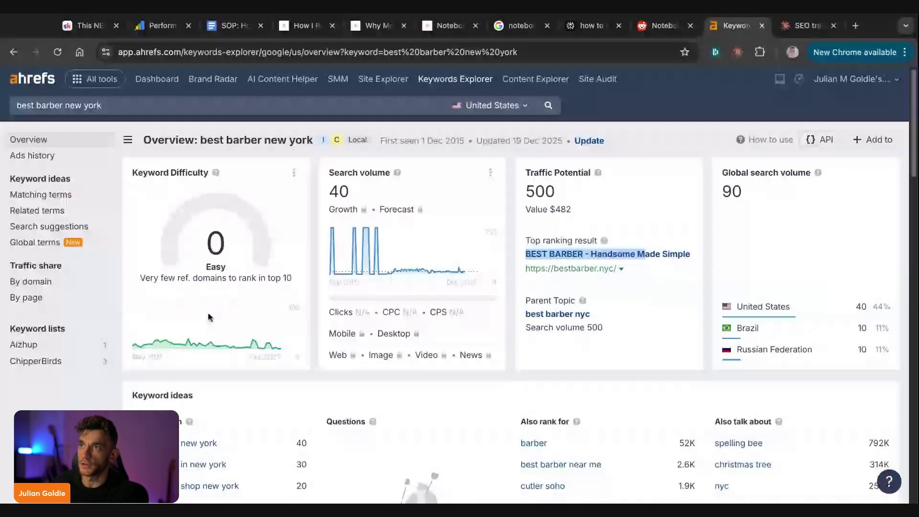
# Start a new Claude chat, place the SOP document tab beside the Ahrefs tab, and paste the SOP's SEO article prompt into the chat.
pyautogui.click(809, 25)
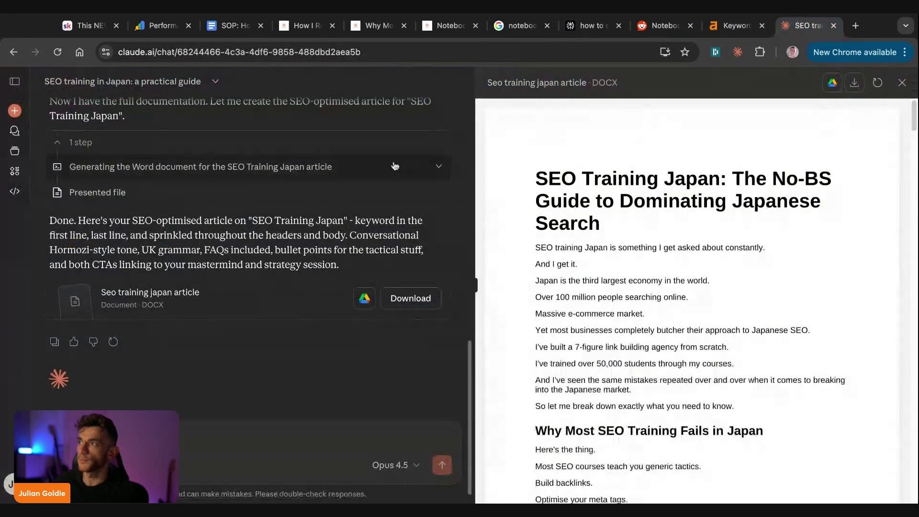
pyautogui.click(14, 111)
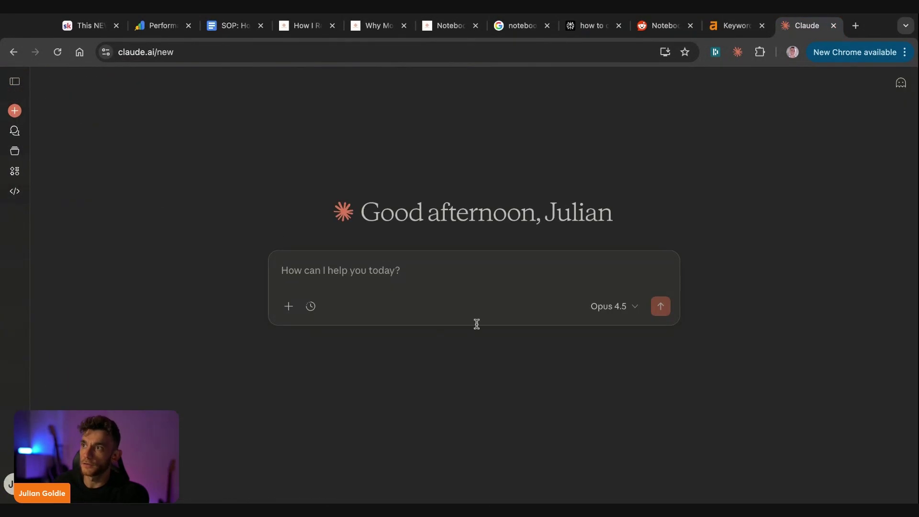
pyautogui.click(737, 25)
pyautogui.moveTo(234, 25); pyautogui.dragTo(645, 30)
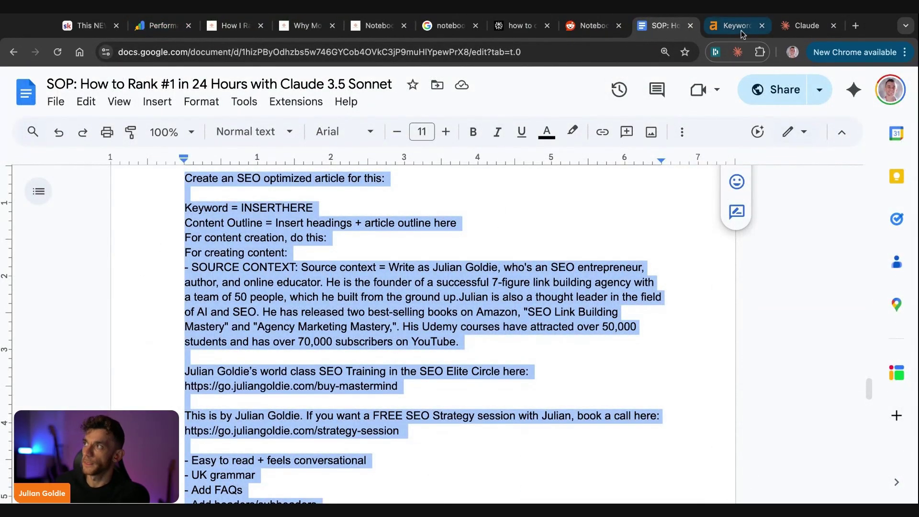
pyautogui.click(806, 25)
pyautogui.hotkey('ctrl', 'v')
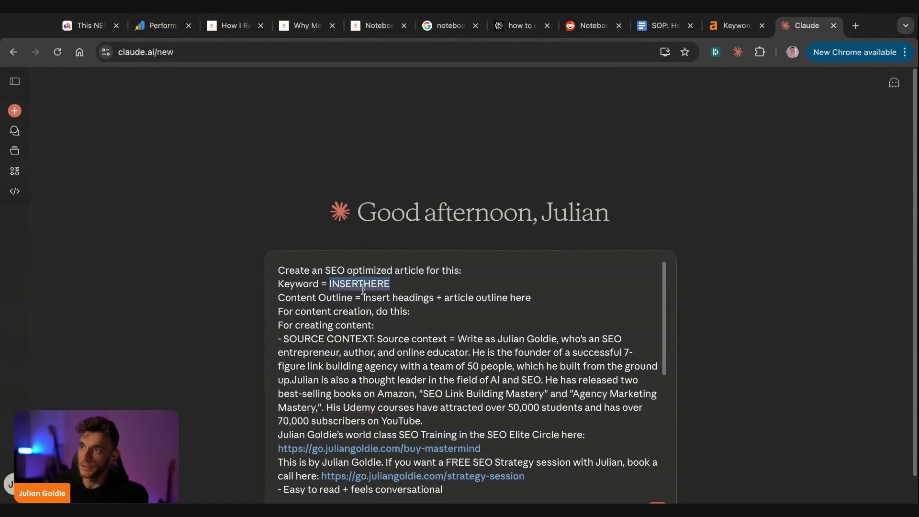
# Copy the keyword "best barber new york" from its Ahrefs overview and replace INSERTHERE with it in the Claude prompt.
pyautogui.hotkey('ctrl', 'shift', 'Tab')
pyautogui.doubleClick(213, 143)
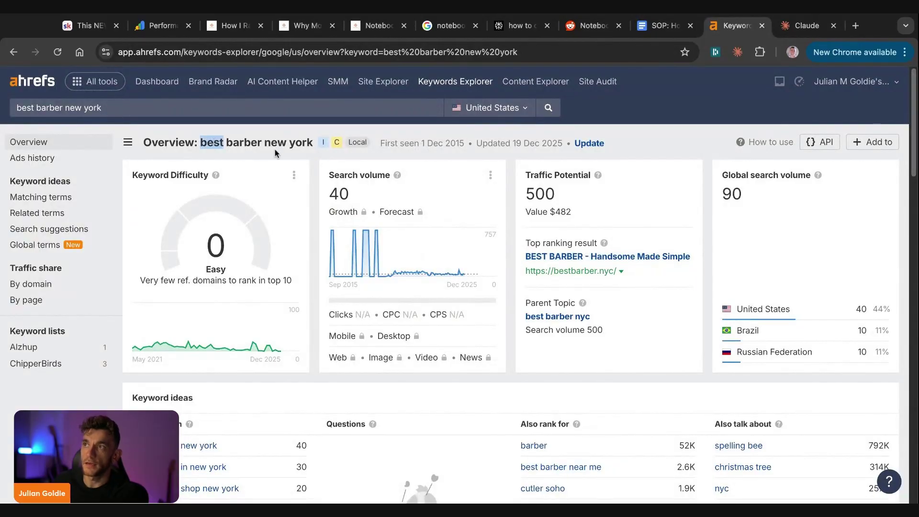
pyautogui.moveTo(275, 153); pyautogui.dragTo(296, 138)
pyautogui.hotkey('ctrl', 'c')
pyautogui.hotkey('ctrl', 'Tab')
pyautogui.hotkey('ctrl', 'v')
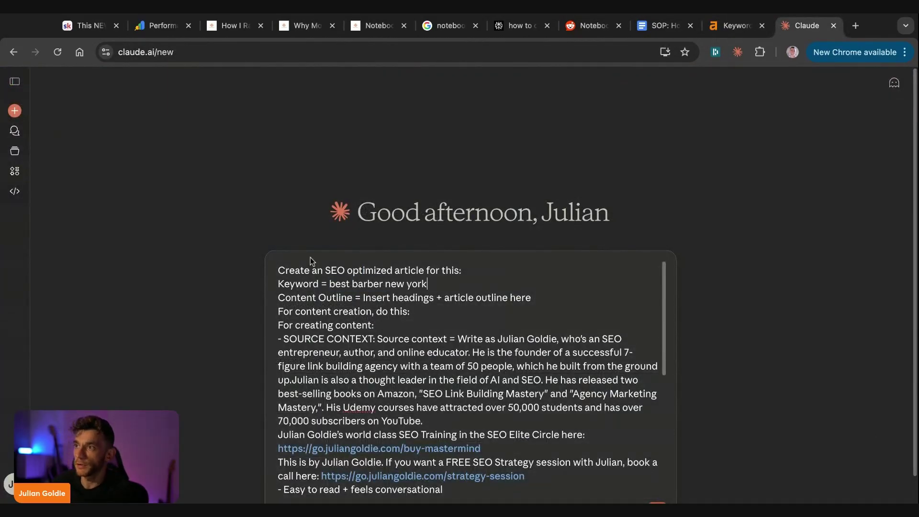
# Review the article prompt, remove the author text and links after "SOURCE CONTEXT:", and leave blank lines in their place.
pyautogui.scroll(-5, 367, 349)
pyautogui.scroll(-3, 368, 349)
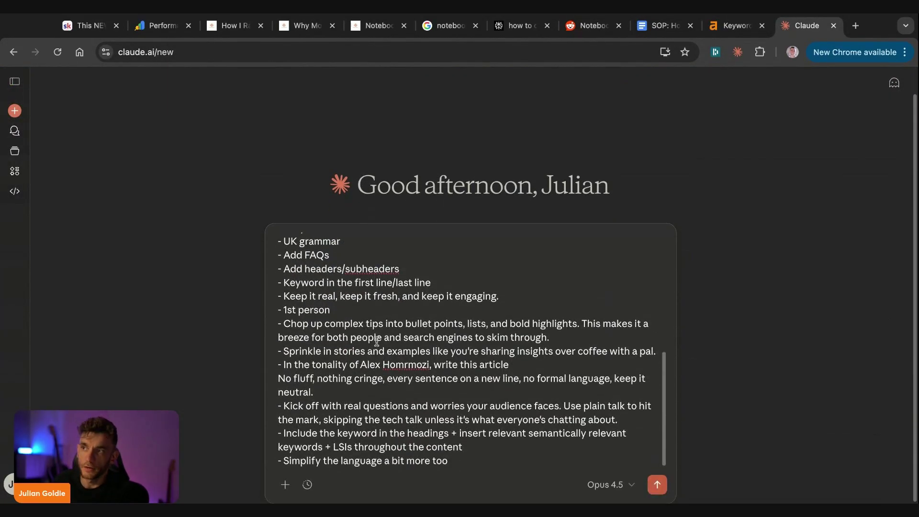
pyautogui.scroll(8, 424, 341)
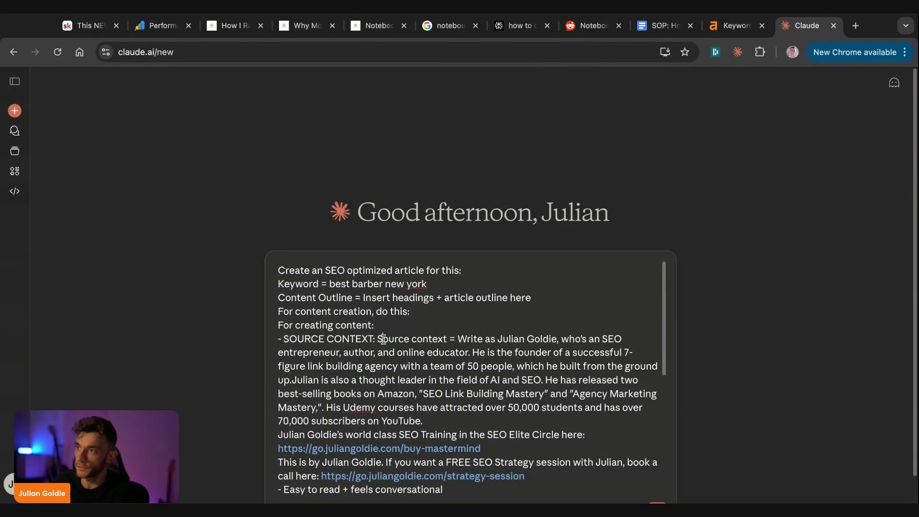
pyautogui.moveTo(378, 338); pyautogui.dragTo(527, 476)
pyautogui.press('super+Tab')
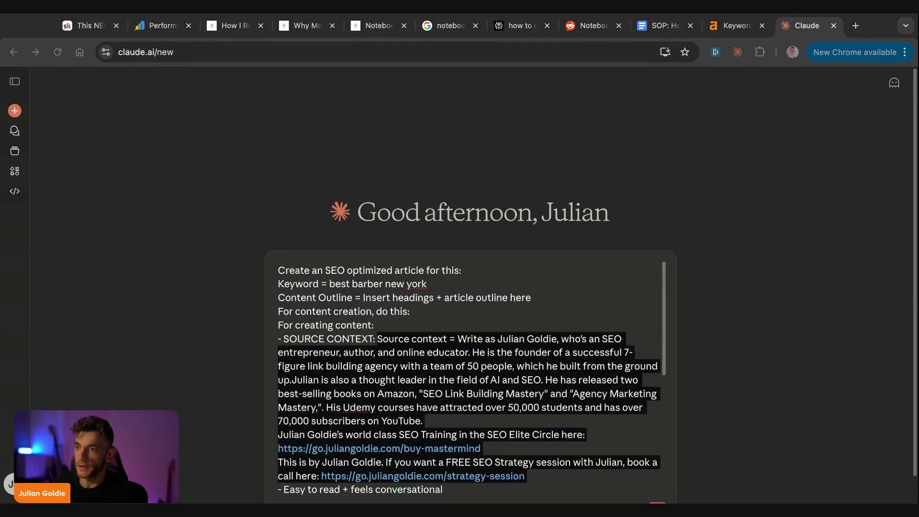
pyautogui.hotkey('alt', 'Tab')
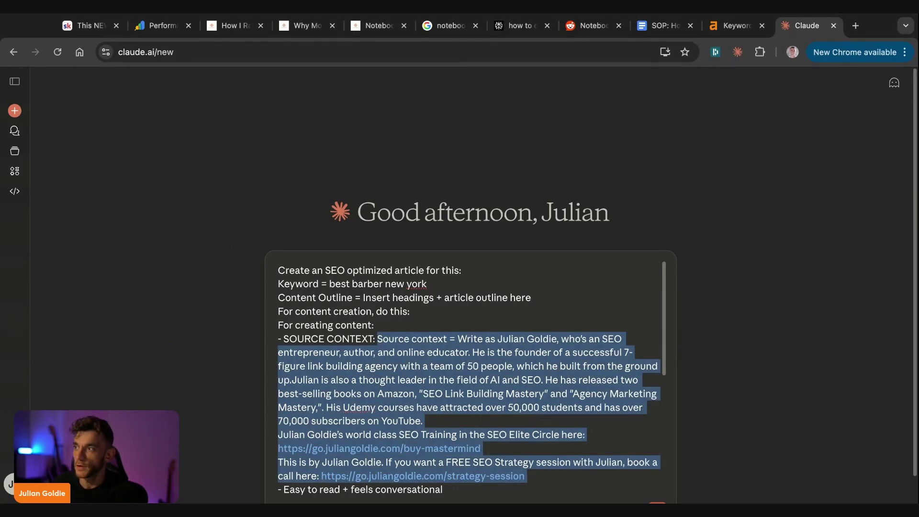
pyautogui.press('BackSpace')
pyautogui.press('Return')
pyautogui.press('Return')
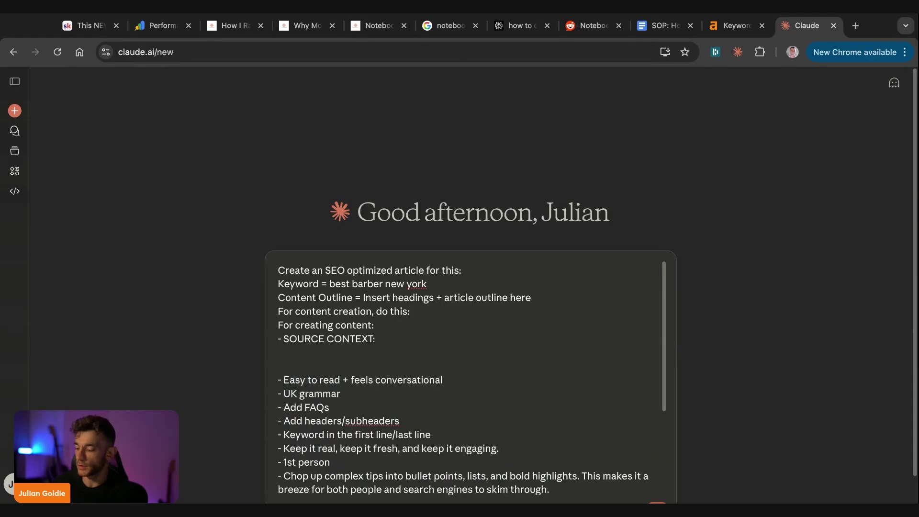
# Open claude.ai in a new tab and paste the removed source context into the message, with blank lines above it.
pyautogui.press('super+t')
pyautogui.write('claude.ai')
pyautogui.press('Return')
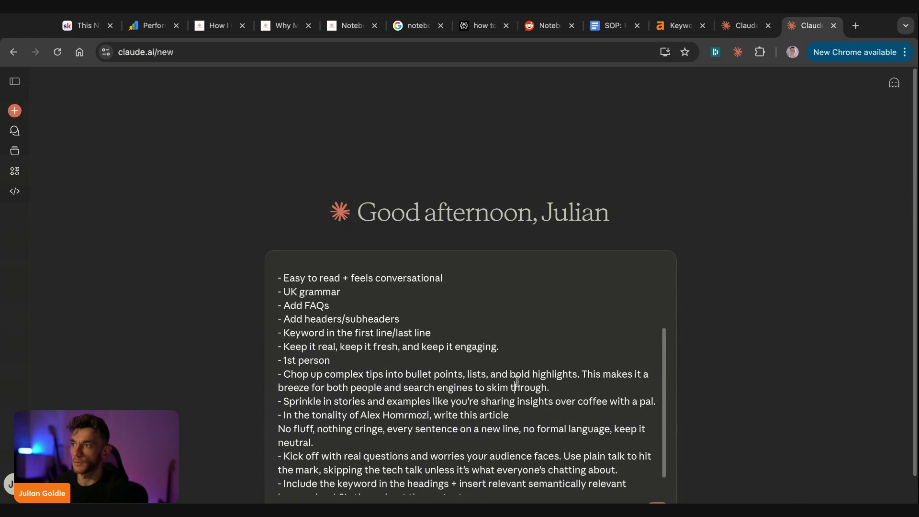
pyautogui.press('super+a')
pyautogui.press('super+v')
pyautogui.press('super+Up')
pyautogui.press('Return')
pyautogui.press('Return')
pyautogui.press('Up')
pyautogui.press('Up')
# Send the source context headed "Rewrite this as dummy text for a barbershop in new york e.g. make it all up + customize to a barbershop website".
pyautogui.write('R')
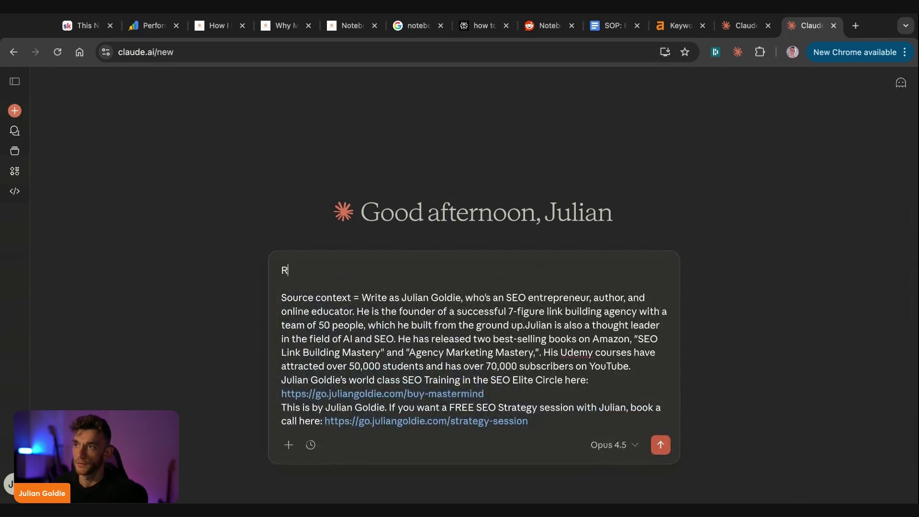
pyautogui.write('ewrite this as a')
pyautogui.press('BackSpace')
pyautogui.press('BackSpace')
pyautogui.write('dum')
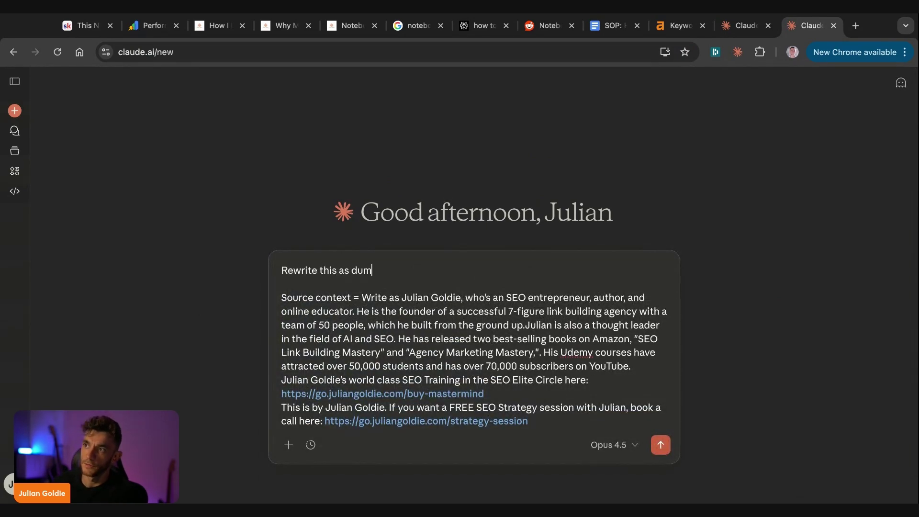
pyautogui.write('my text for a barbe')
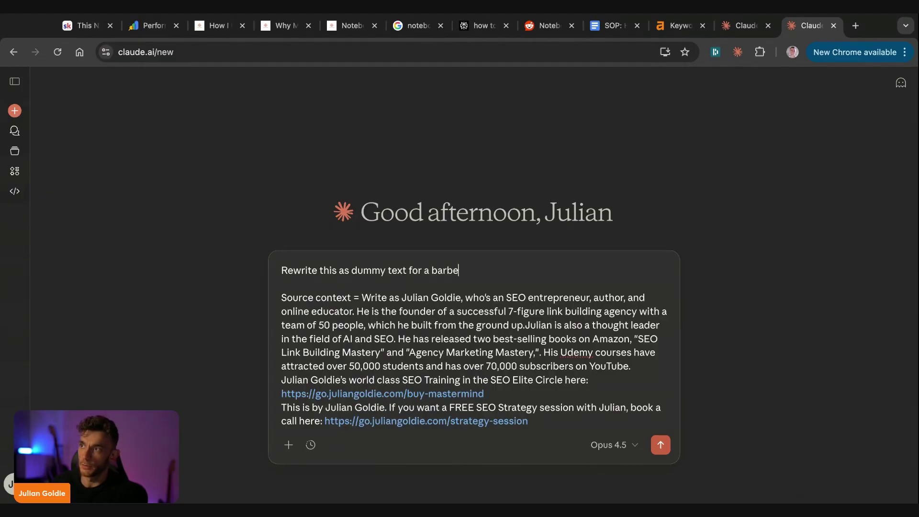
pyautogui.write('rshop in new york e.g. make it all up +')
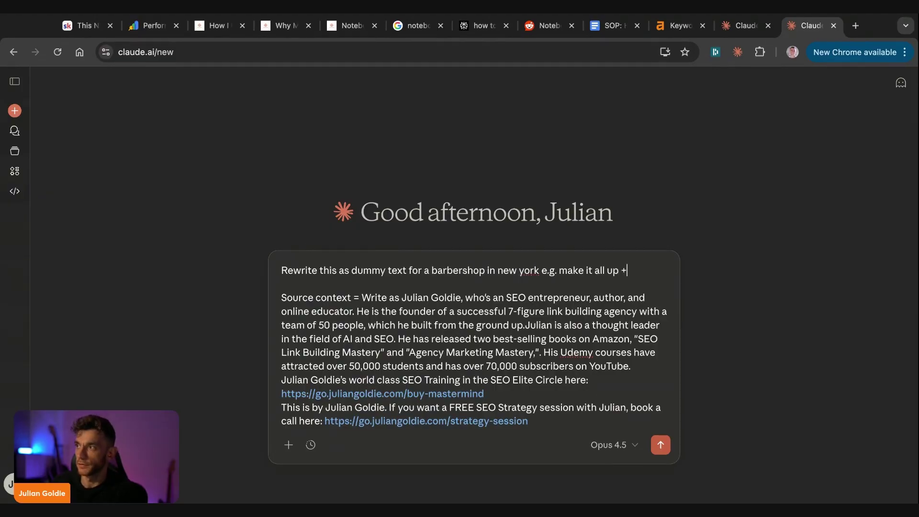
pyautogui.write(' customize to a barber')
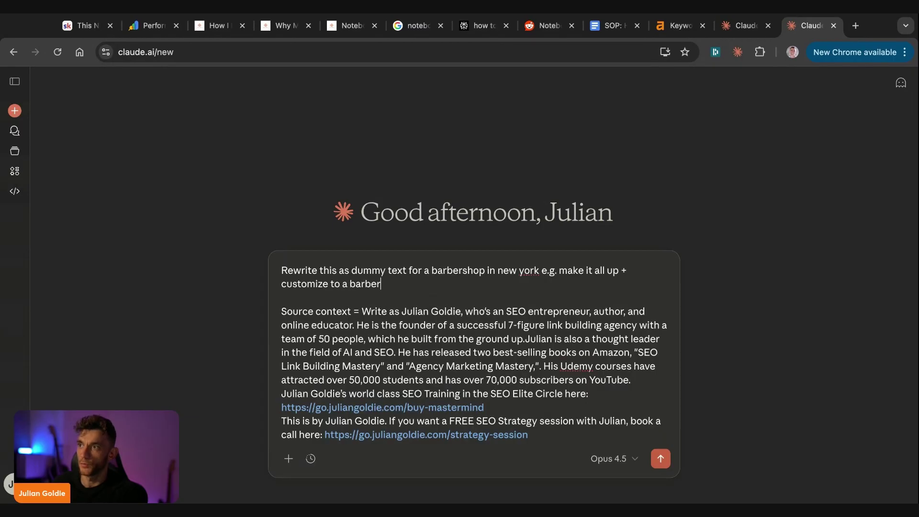
pyautogui.write('shiop website')
pyautogui.press('Return')
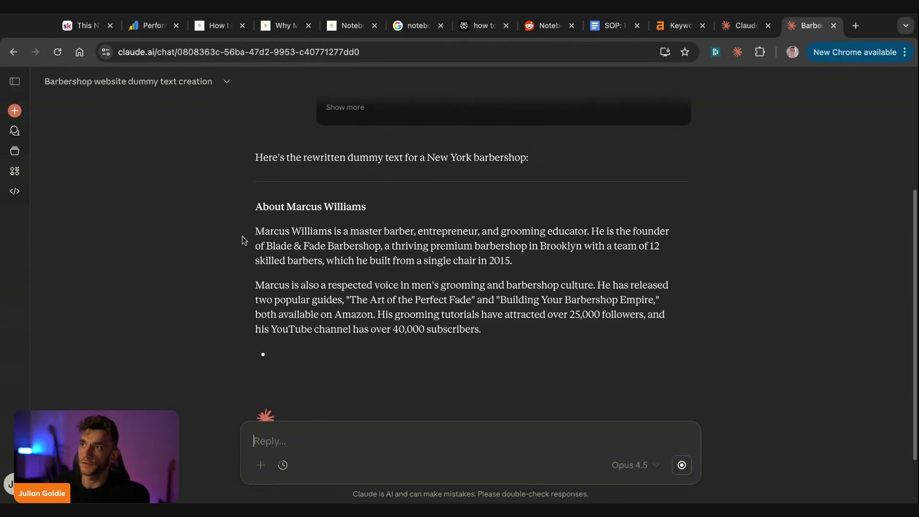
# Copy the rewritten barber bio and booking links from Claude's reply and insert them after "SOURCE CONTEXT:" in the article prompt.
pyautogui.moveTo(243, 237); pyautogui.dragTo(389, 223)
pyautogui.click(238, 210)
pyautogui.click(390, 227)
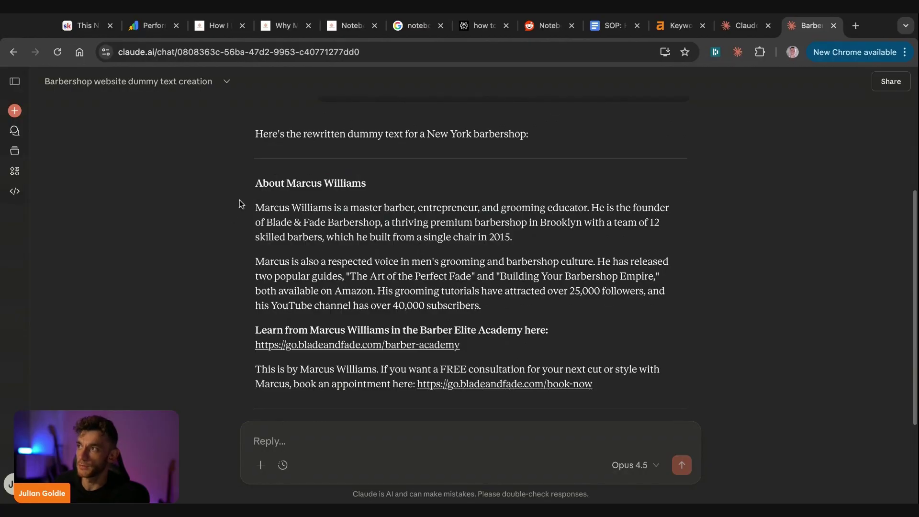
pyautogui.moveTo(242, 204)
pyautogui.mouseDown()
pyautogui.moveTo(634, 385)
pyautogui.moveTo(312, 276)
pyautogui.moveTo(254, 206)
pyautogui.mouseUp()
pyautogui.click(635, 385)
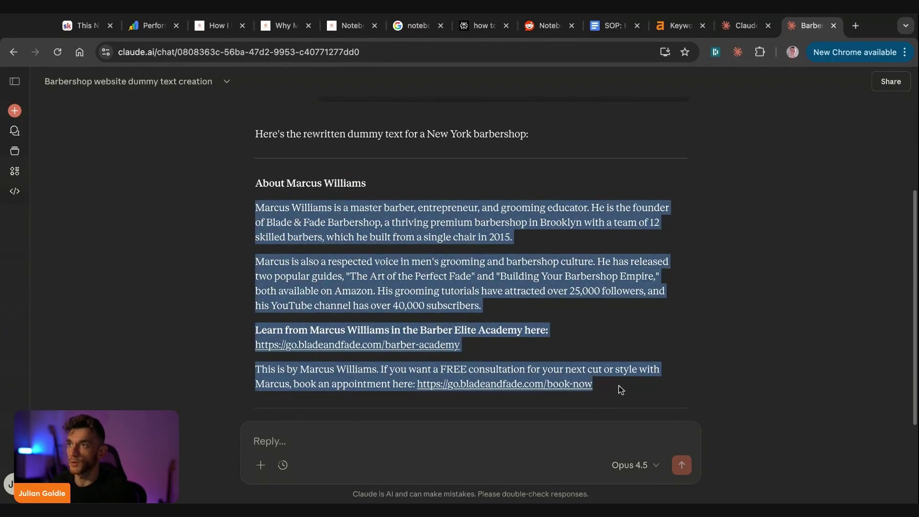
pyautogui.hotkey('ctrl', 'shift', 'Tab')
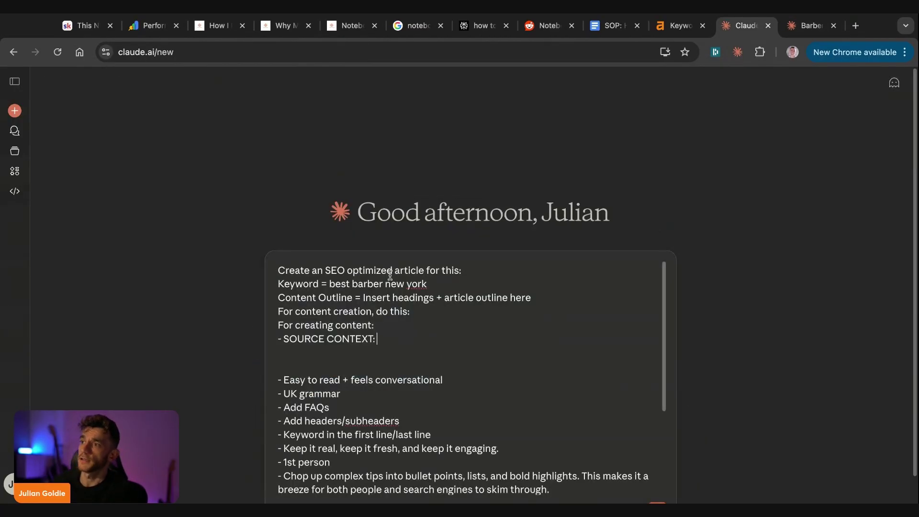
pyautogui.hotkey('ctrl', 'v')
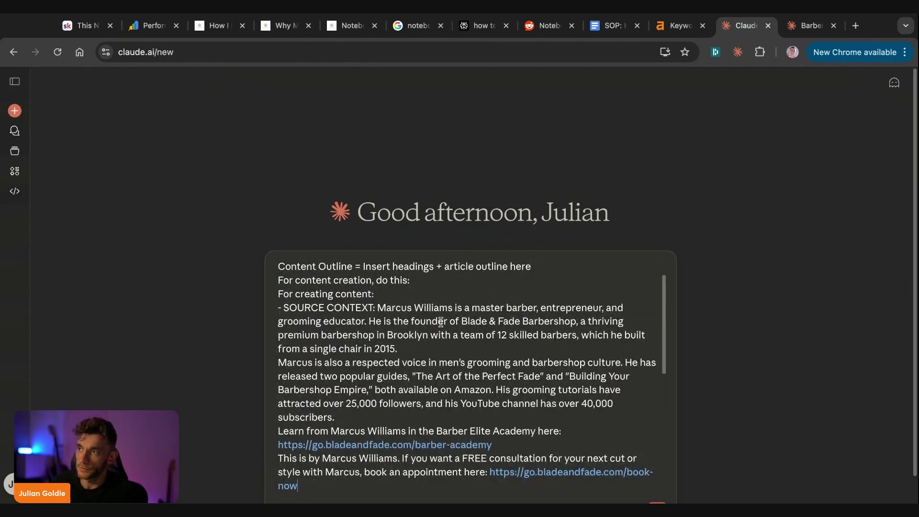
# Review the customised article prompt for the keyword "best barber new york", send it to Claude, and close the barber rewrite chat.
pyautogui.scroll(1, 335, 288)
pyautogui.tripleClick(324, 271)
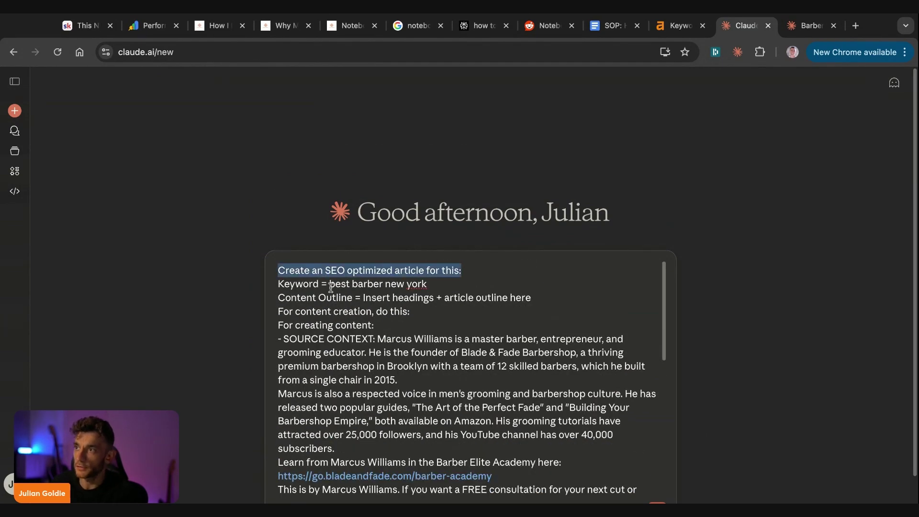
pyautogui.tripleClick(330, 286)
pyautogui.scroll(-10, 380, 314)
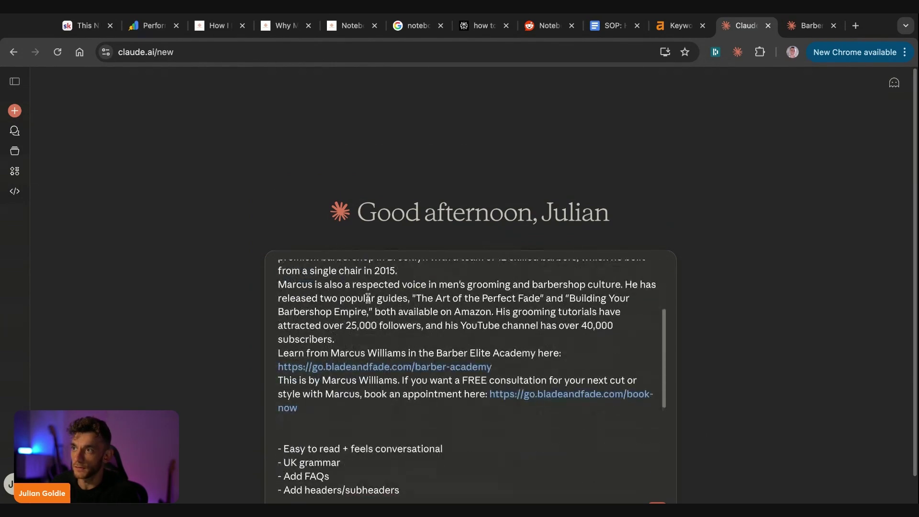
pyautogui.scroll(-1, 707, 381)
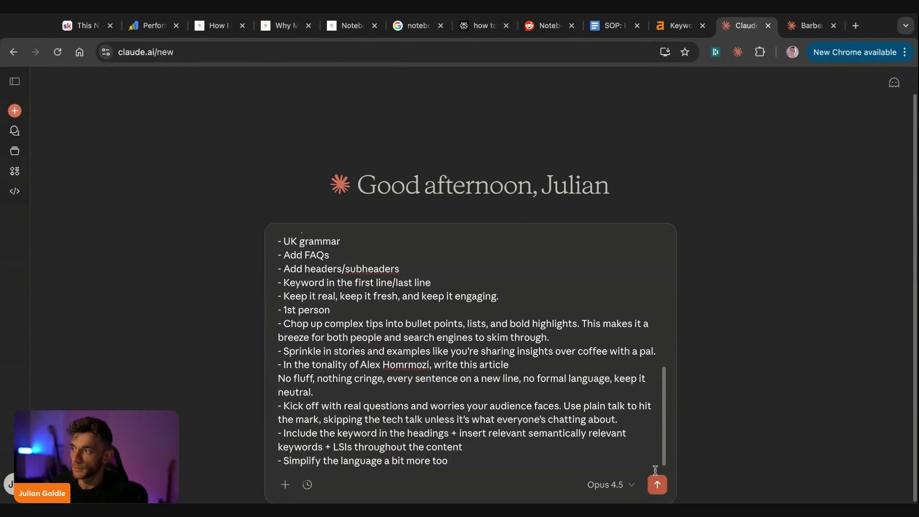
pyautogui.click(657, 483)
pyautogui.middleClick(790, 31)
# Switch to the Ahrefs overview for "best barber new york" and examine its keyword difficulty.
pyautogui.click(713, 29)
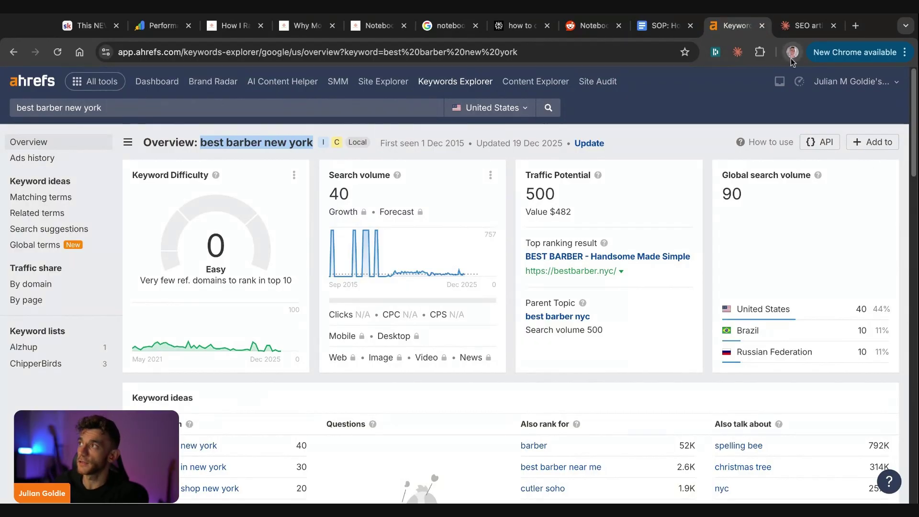
pyautogui.click(798, 29)
pyautogui.hotkey('ctrl', 'shift', 'Tab')
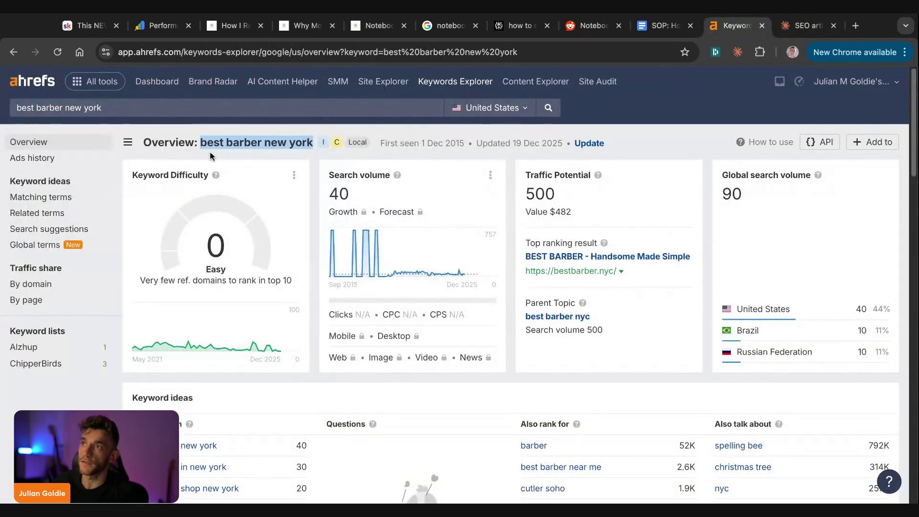
pyautogui.moveTo(117, 170); pyautogui.dragTo(253, 286)
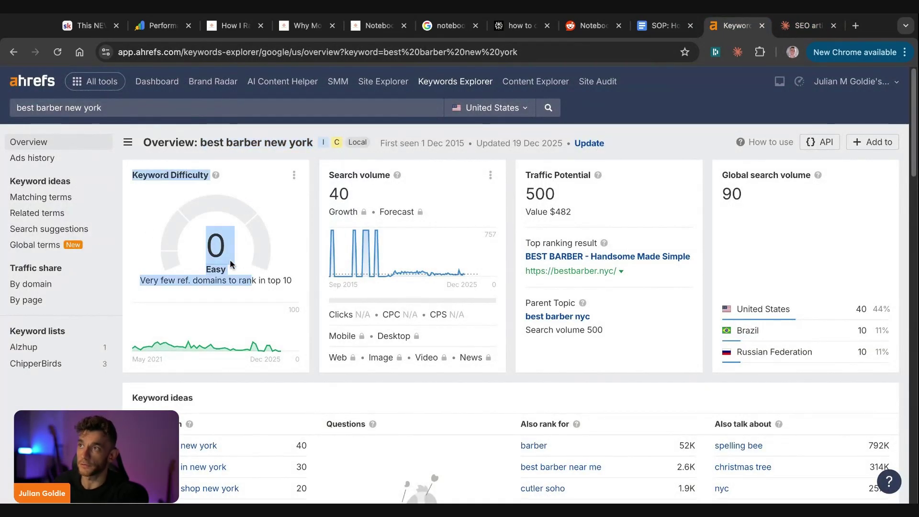
pyautogui.click(322, 181)
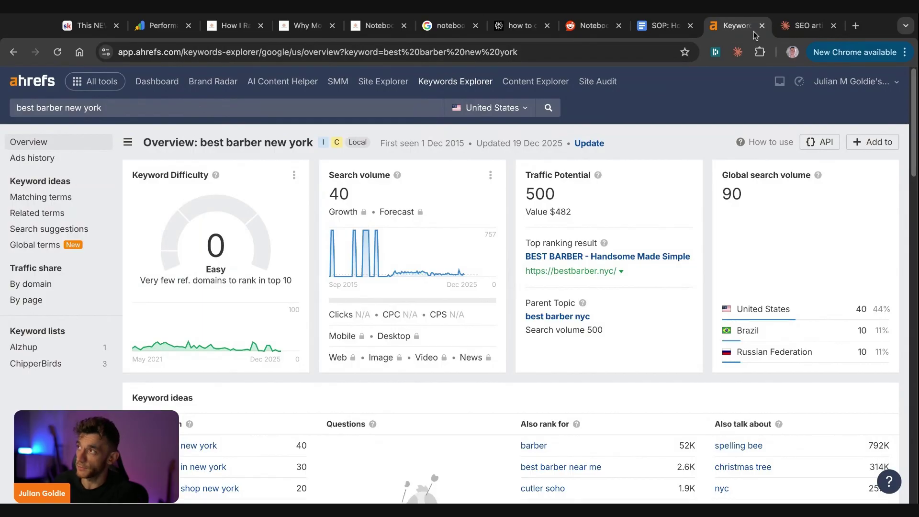
pyautogui.click(787, 30)
pyautogui.click(732, 26)
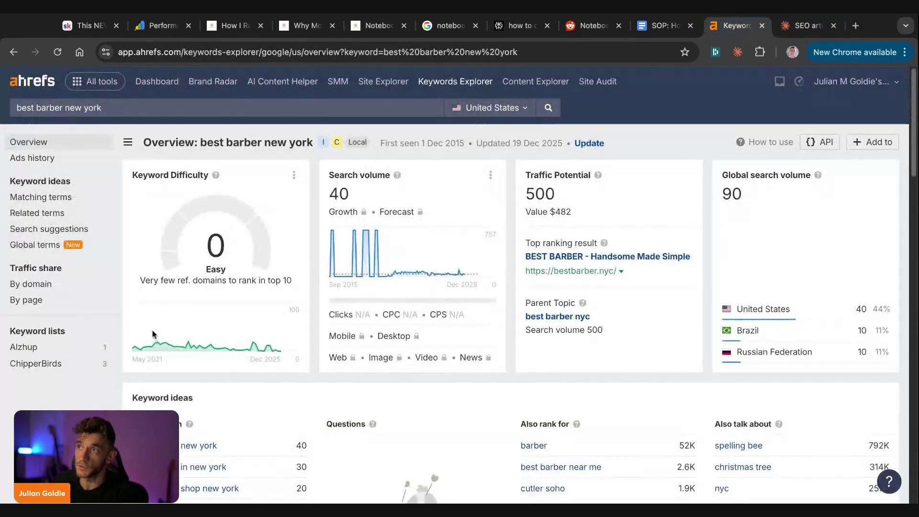
pyautogui.moveTo(172, 217); pyautogui.dragTo(304, 283)
pyautogui.click(284, 285)
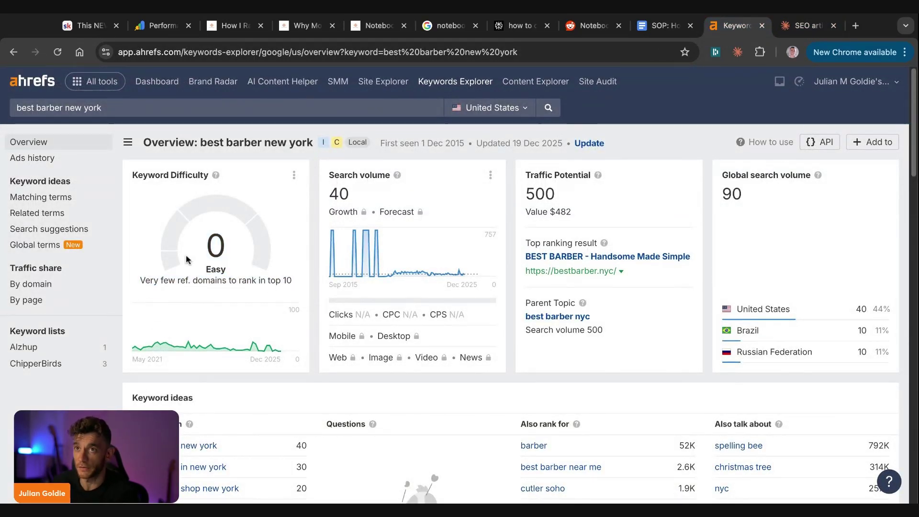
# Return to the Claude article chat, expand the sent prompt in full, and examine its source context and writing-style instructions.
pyautogui.click(807, 26)
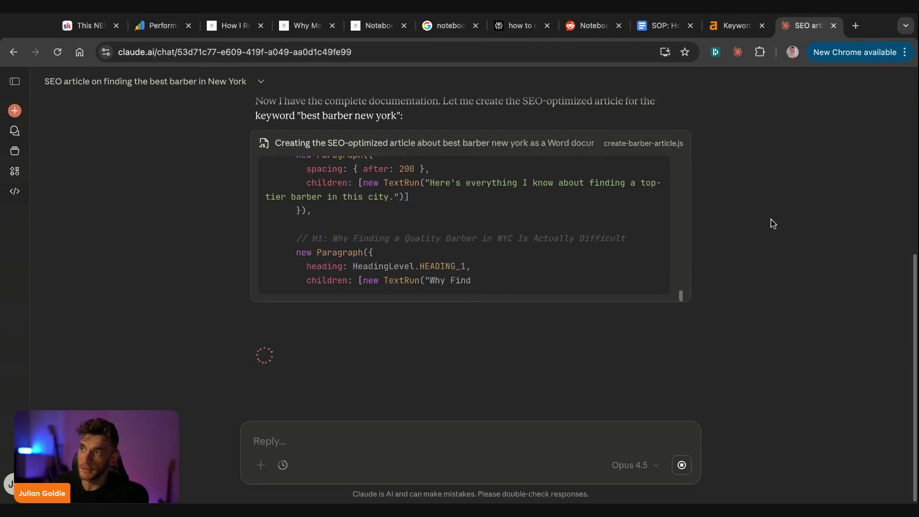
pyautogui.scroll(2, 774, 225)
pyautogui.scroll(4, 773, 225)
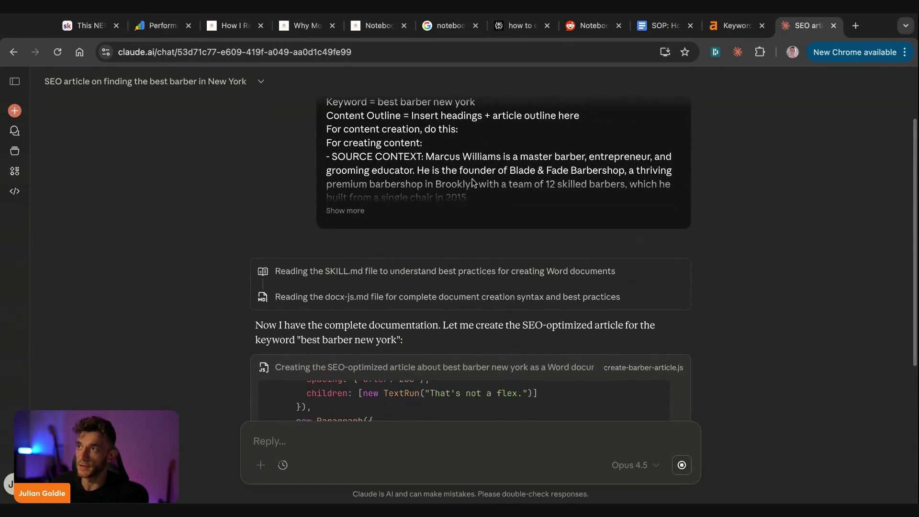
pyautogui.click(347, 211)
pyautogui.scroll(-5, 434, 314)
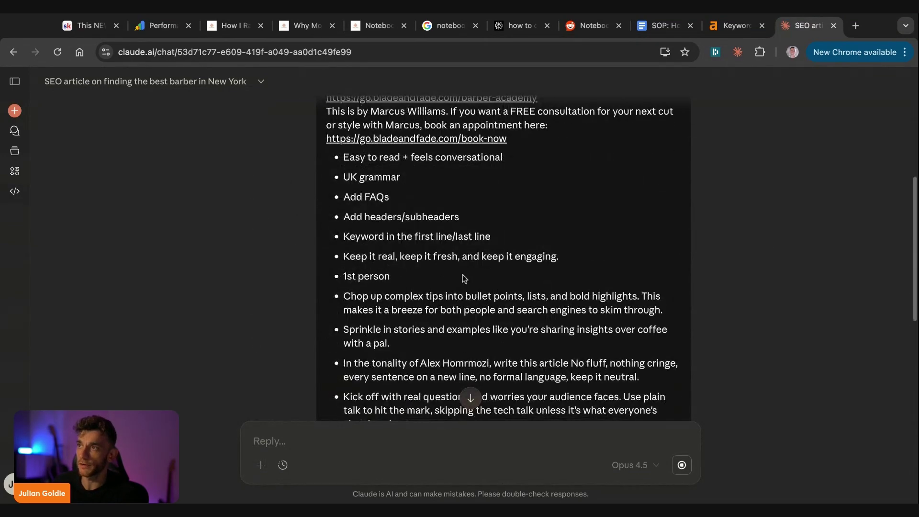
pyautogui.tripleClick(323, 157)
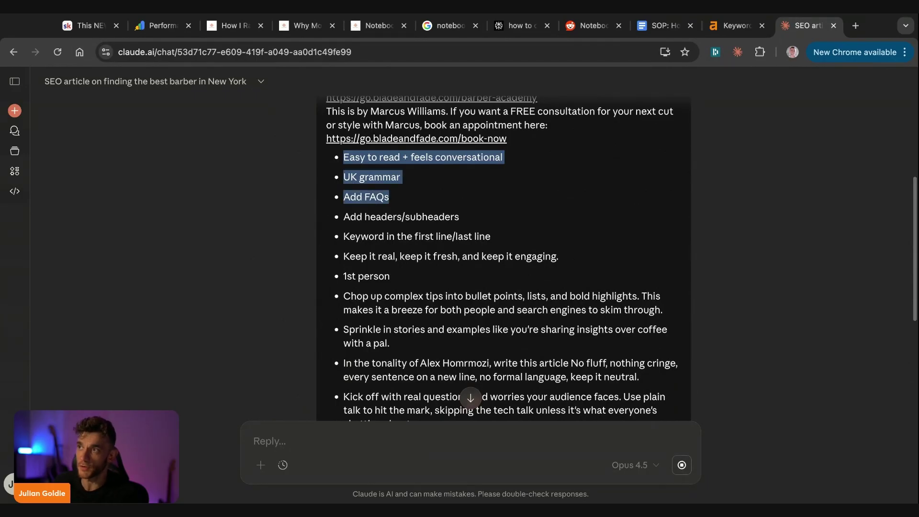
pyautogui.moveTo(390, 199); pyautogui.dragTo(663, 311)
pyautogui.click(391, 164)
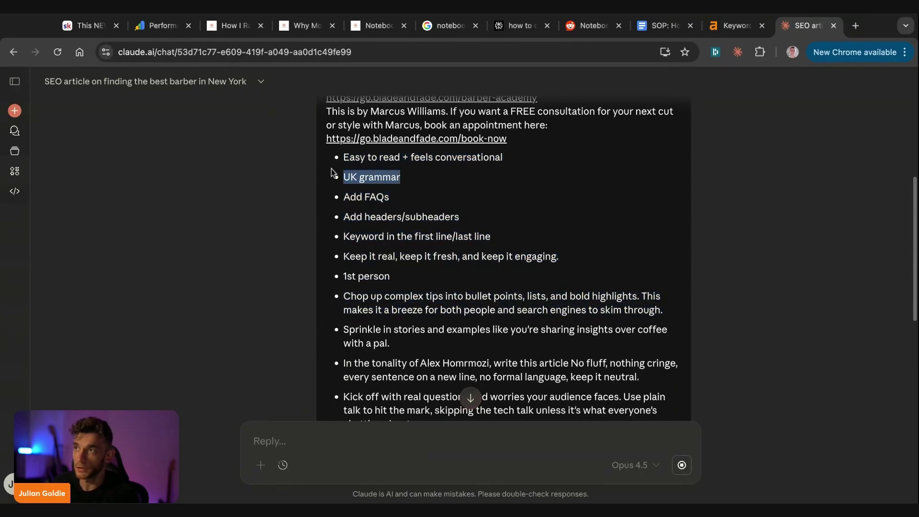
pyautogui.click(393, 309)
pyautogui.scroll(-1, 329, 249)
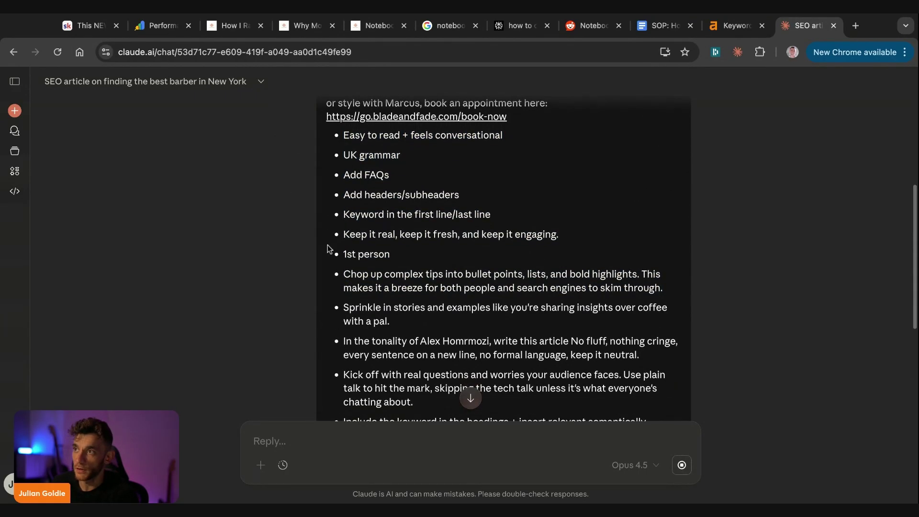
pyautogui.scroll(-3, 416, 291)
pyautogui.moveTo(342, 144); pyautogui.dragTo(538, 320)
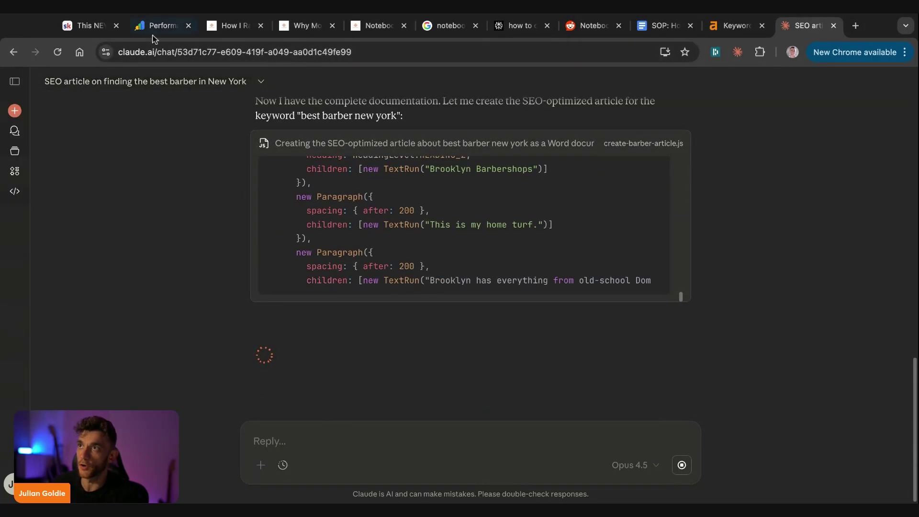
# Move the article chat tab beside the Skool classroom tab and read the guide's "Step 1: Create a Claude Project".
pyautogui.moveTo(790, 32); pyautogui.dragTo(152, 39)
pyautogui.click(84, 27)
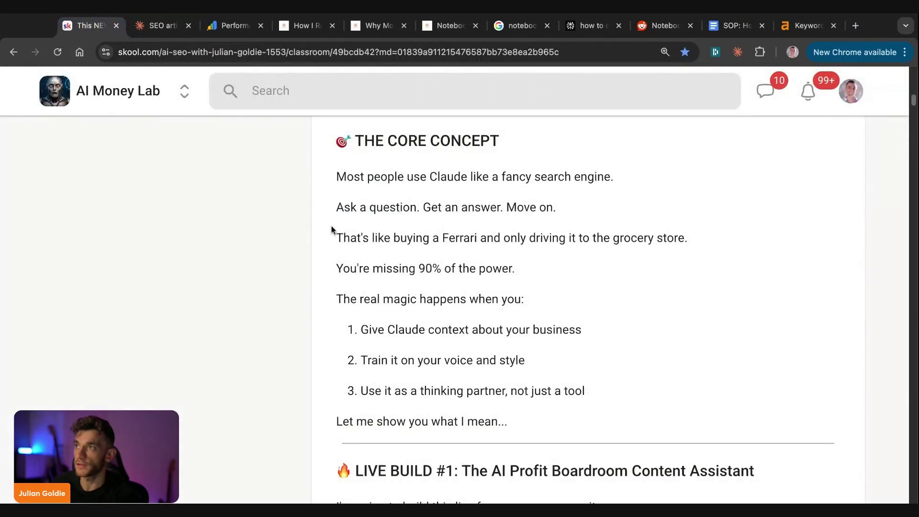
pyautogui.scroll(-7, 332, 230)
pyautogui.moveTo(318, 179); pyautogui.dragTo(589, 241)
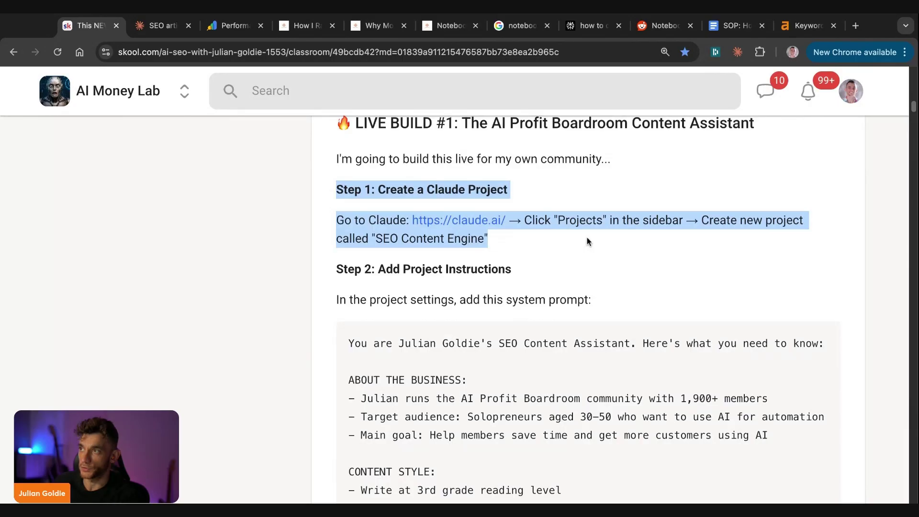
# Open the guide's claude.ai link in a new tab and go to the Projects page.
pyautogui.middleClick(471, 221)
pyautogui.click(128, 27)
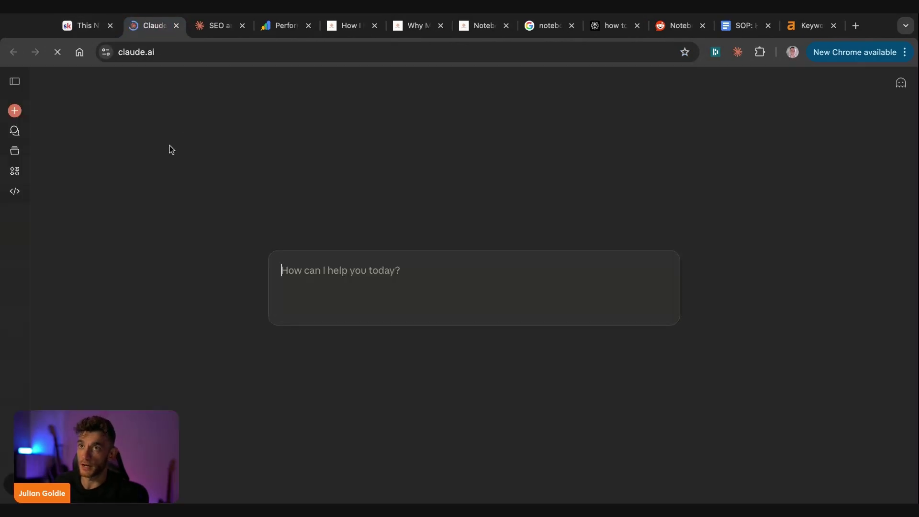
pyautogui.click(15, 151)
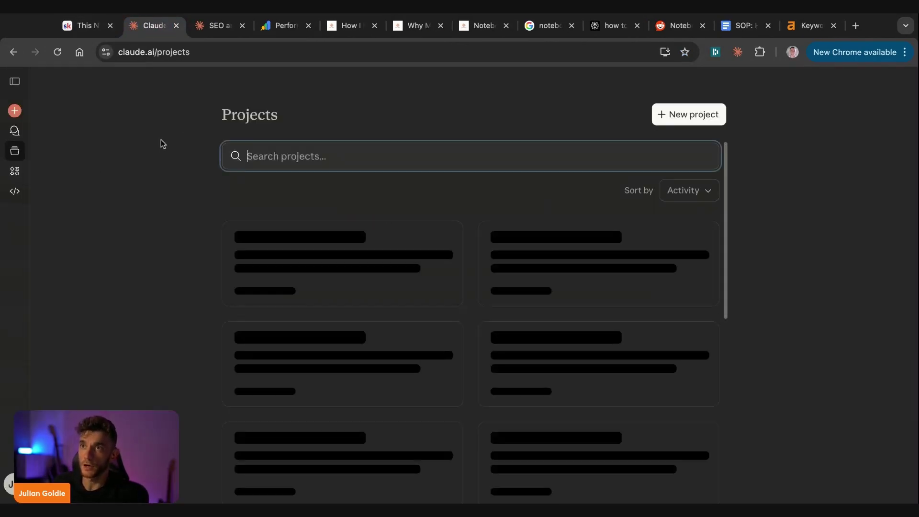
# Look through the existing Claude projects, view the form for a new personal project, and cancel it.
pyautogui.scroll(-5, 493, 236)
pyautogui.scroll(5, 489, 267)
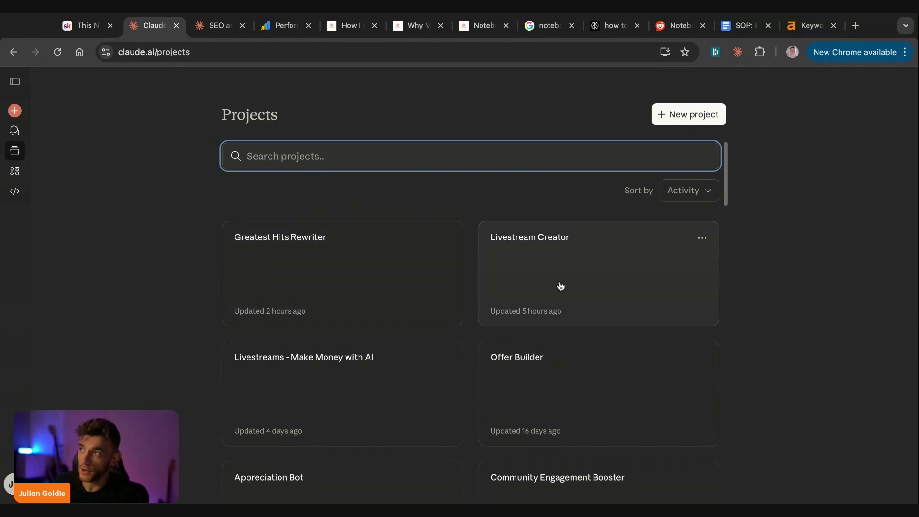
pyautogui.scroll(-3, 603, 307)
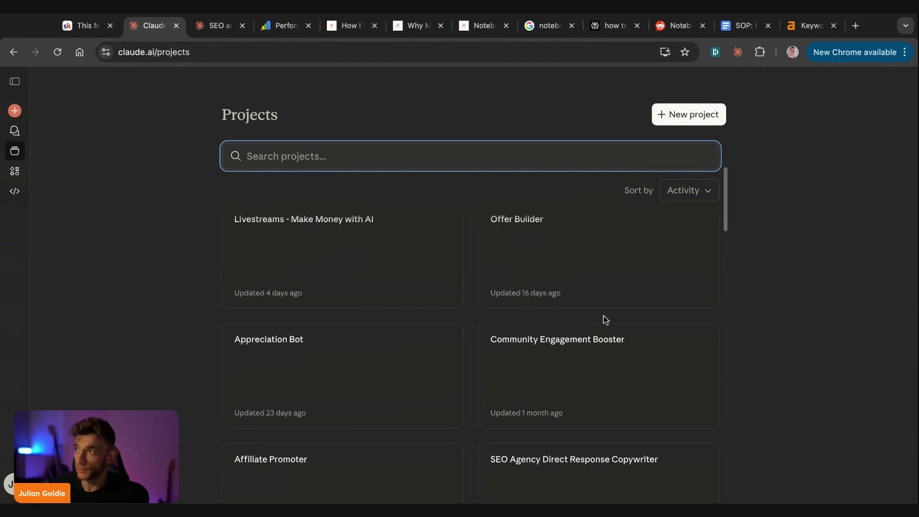
pyautogui.scroll(1, 551, 293)
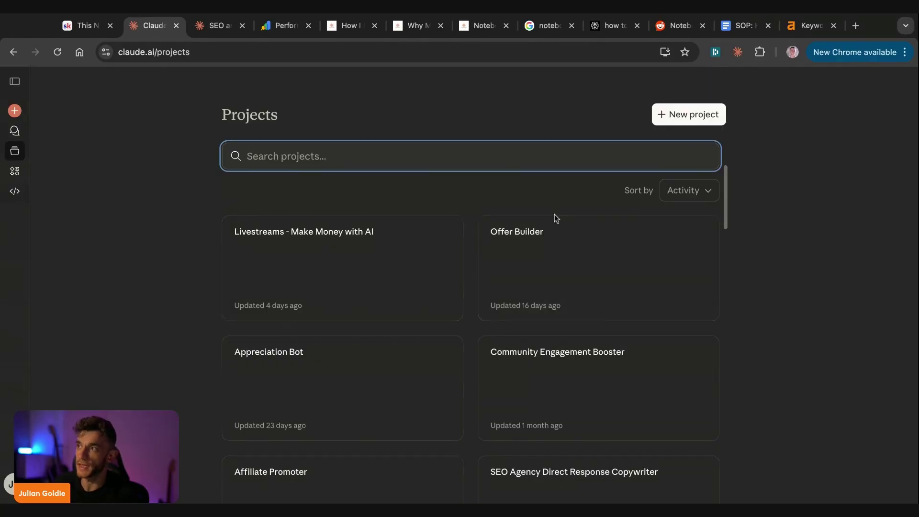
pyautogui.scroll(-4, 330, 364)
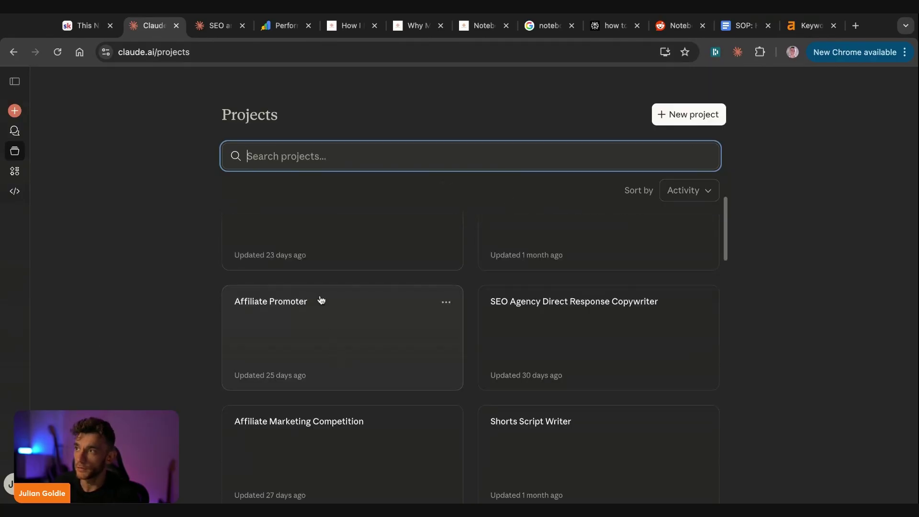
pyautogui.scroll(2, 351, 264)
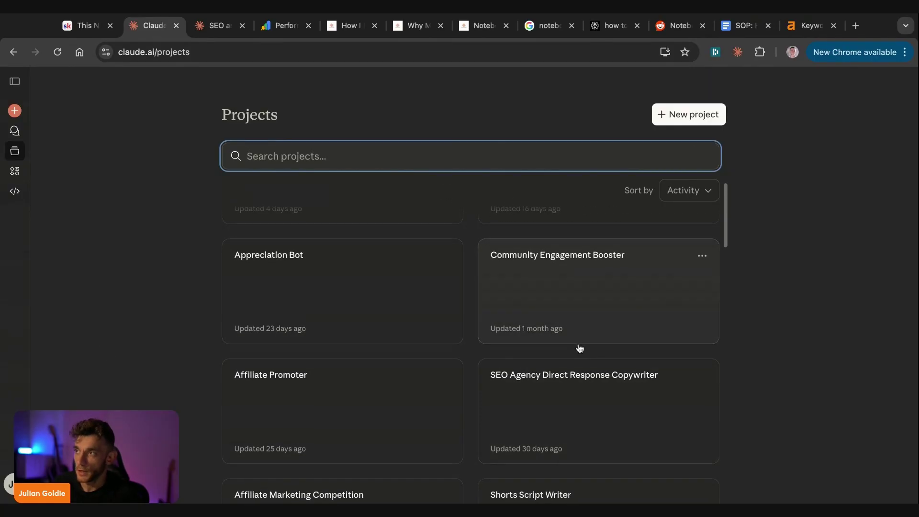
pyautogui.scroll(-4, 569, 338)
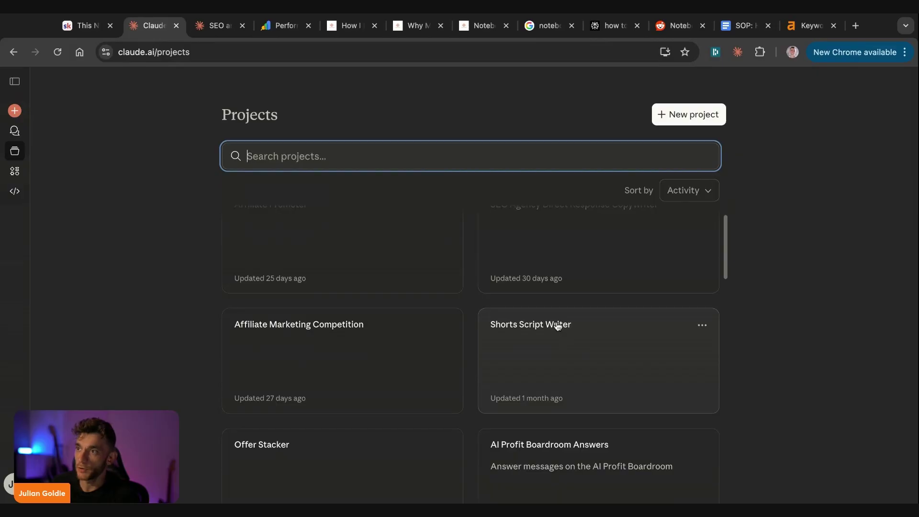
pyautogui.click(683, 123)
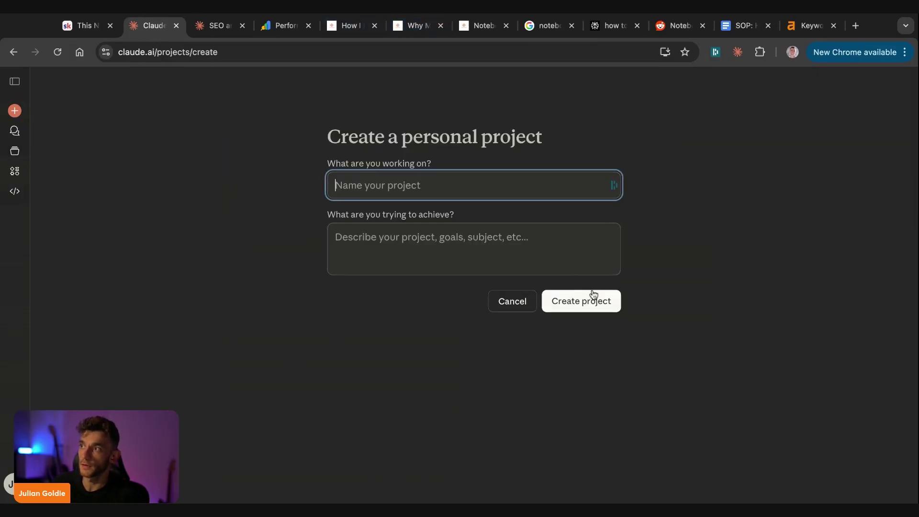
pyautogui.click(489, 301)
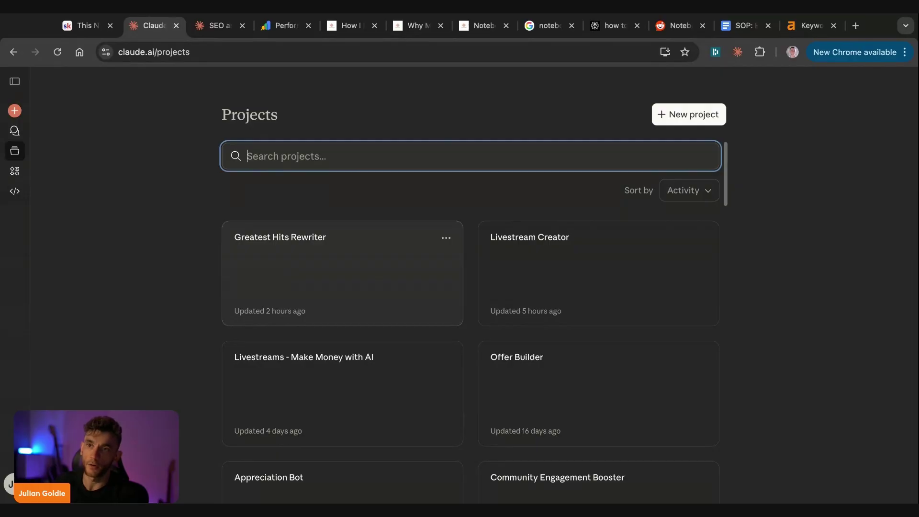
# Return to the barber article chat and check the sent prompt and the progress of the article.
pyautogui.click(209, 36)
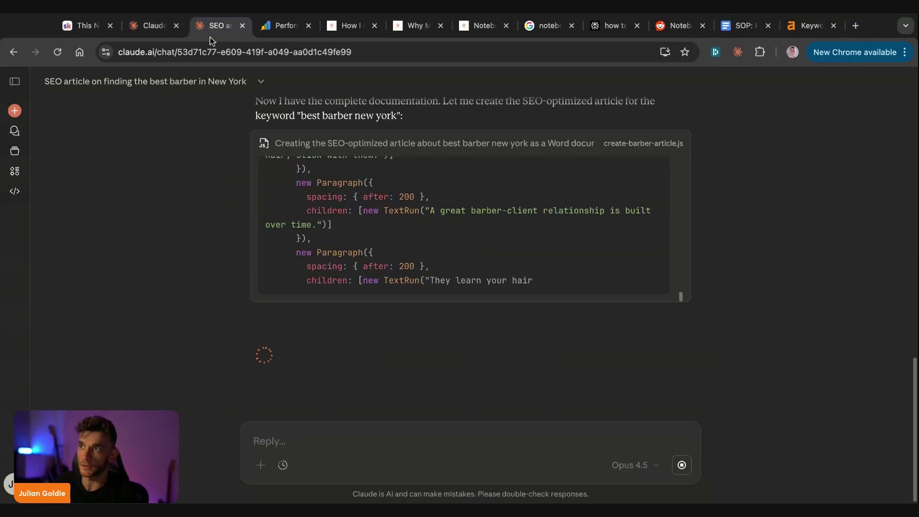
pyautogui.scroll(15, 729, 310)
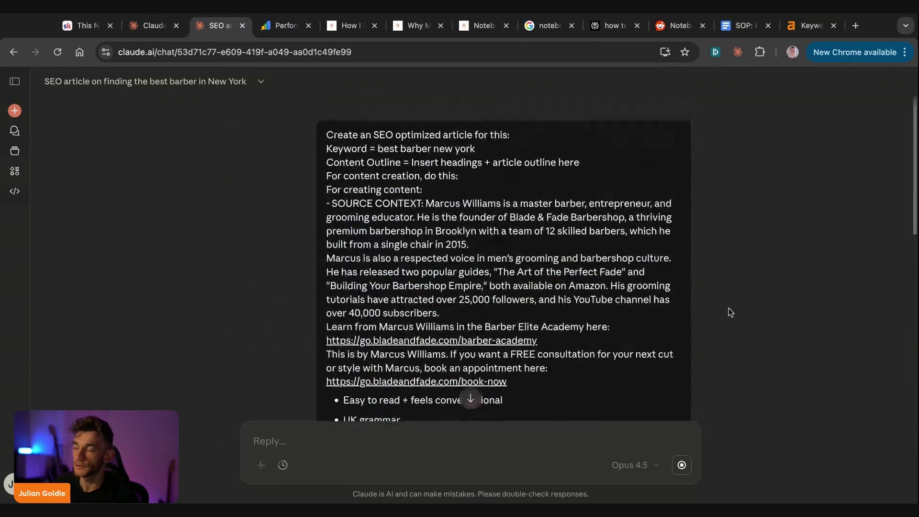
pyautogui.scroll(-15, 721, 297)
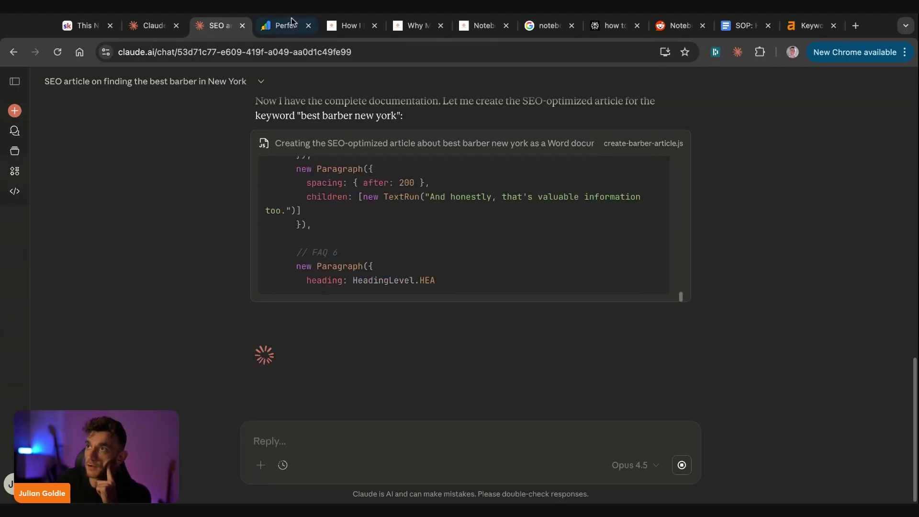
# Switch to Google Search Console and examine daily clicks and impressions near the start and end of the 16-month performance chart.
pyautogui.hotkey('ctrl', 'Tab')
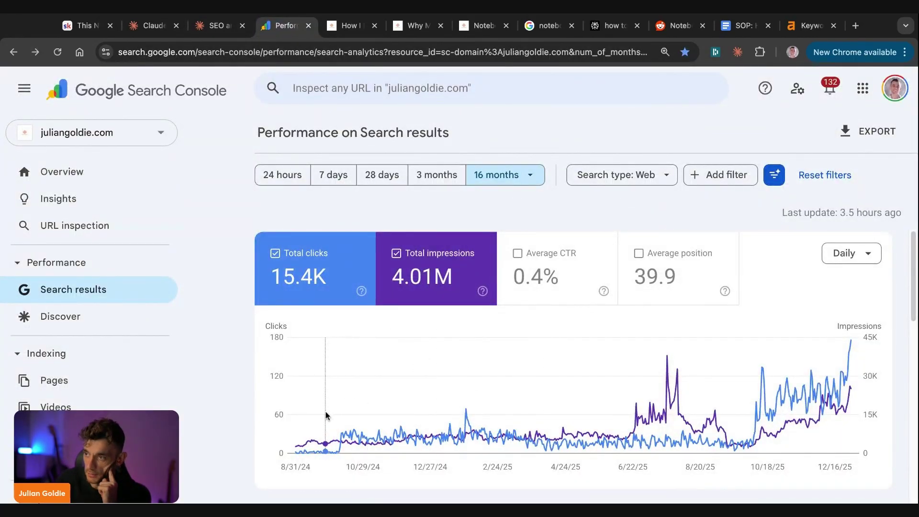
pyautogui.moveTo(326, 413)
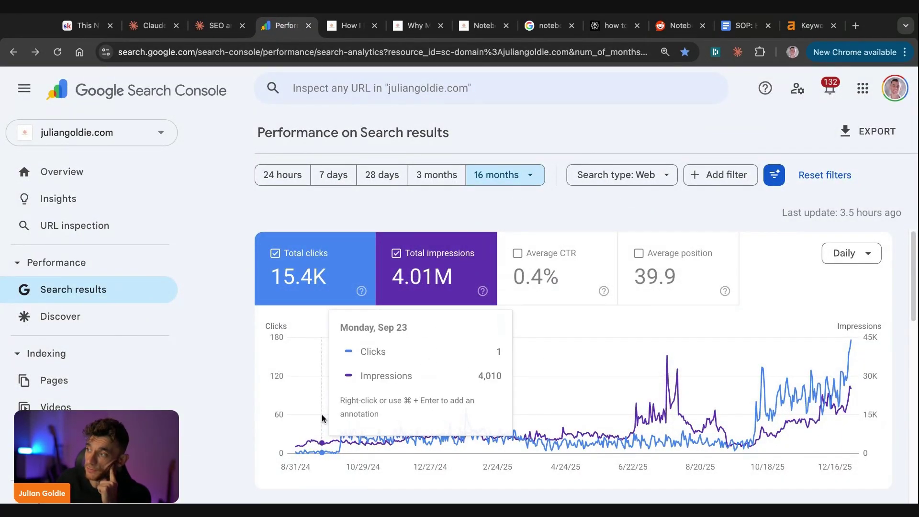
pyautogui.moveTo(849, 378)
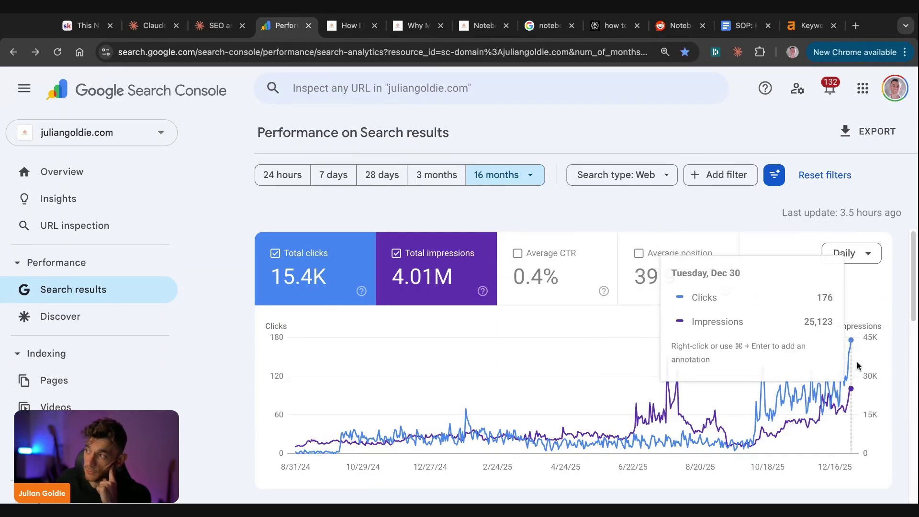
# Calculate 5280 * 12 in the browser's address field, then restore the Search Console address.
pyautogui.press('super+l')
pyautogui.write('1')
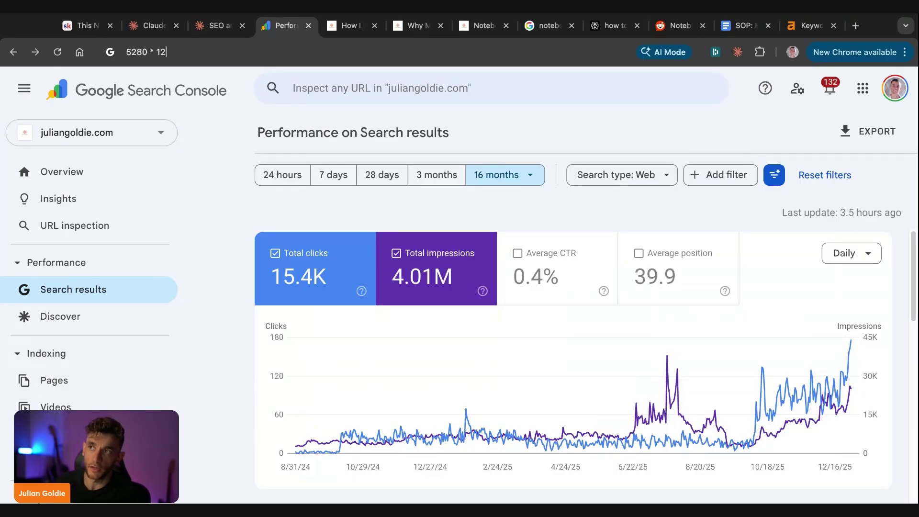
pyautogui.press('Escape')
pyautogui.press('Escape')
pyautogui.press('Escape')
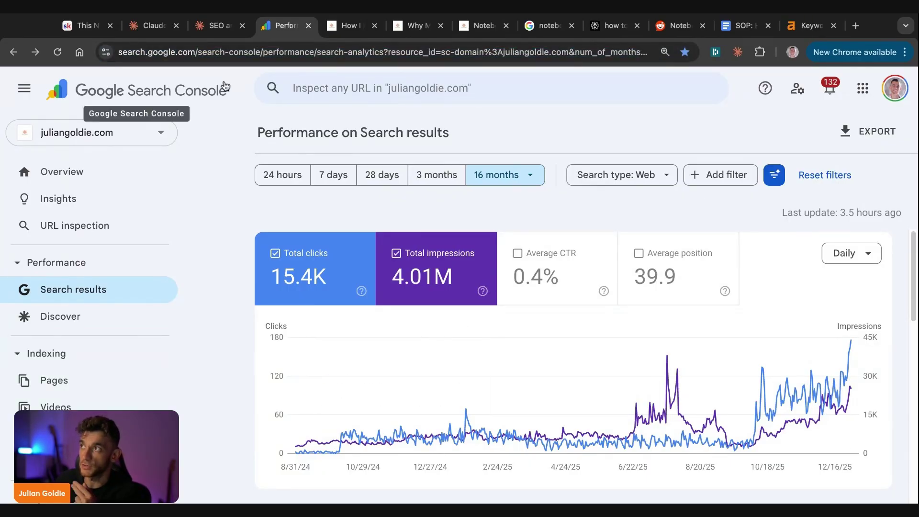
# View the Reddit post about Notebook LM SEO, close the Google search results page, and return to Claude's Projects page.
pyautogui.click(678, 25)
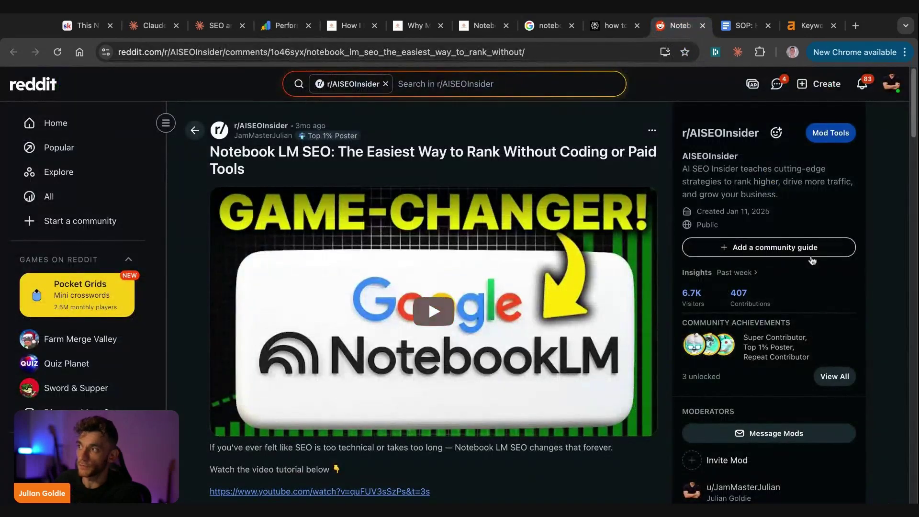
pyautogui.click(571, 26)
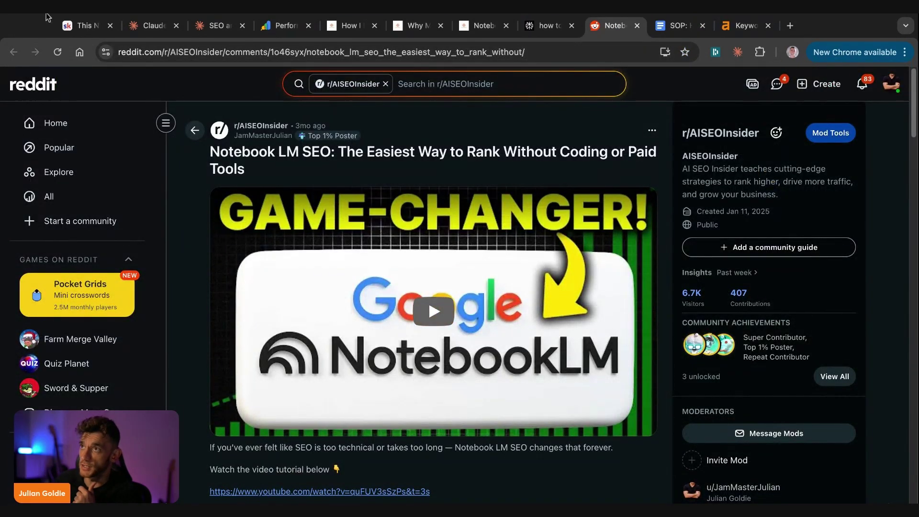
pyautogui.click(154, 27)
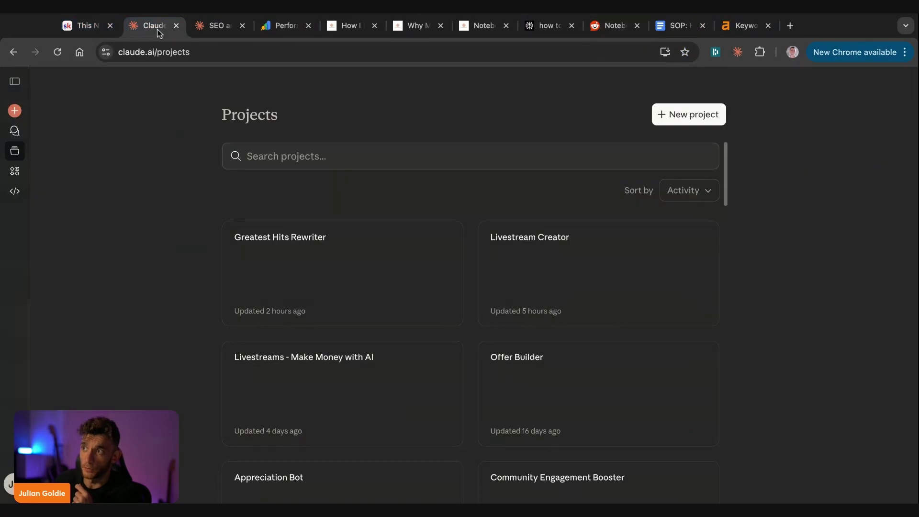
# Switch to the AI Money Lab guide and skim from the introduction through the Depth Engine SEO Blueprint to the New Empowering Beliefs section.
pyautogui.click(94, 26)
pyautogui.scroll(-15, 515, 287)
pyautogui.scroll(6, 515, 287)
pyautogui.scroll(-5, 517, 289)
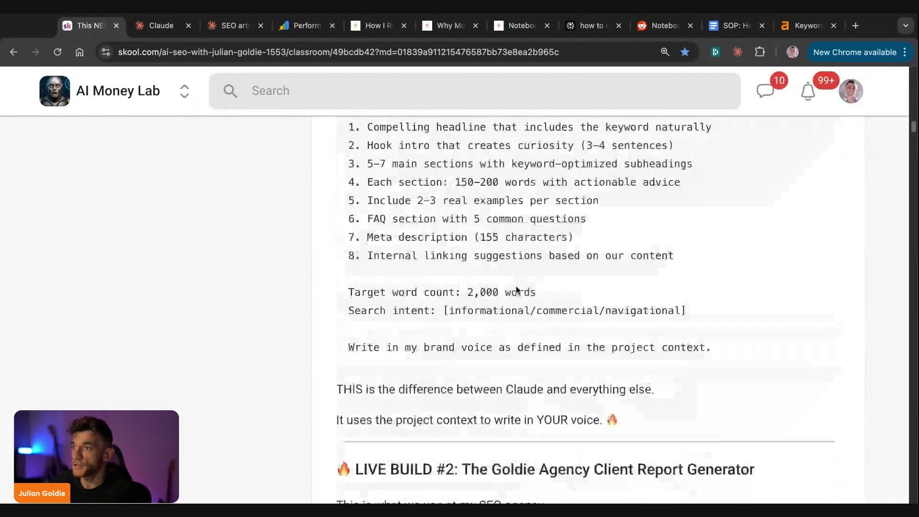
pyautogui.scroll(-20, 516, 290)
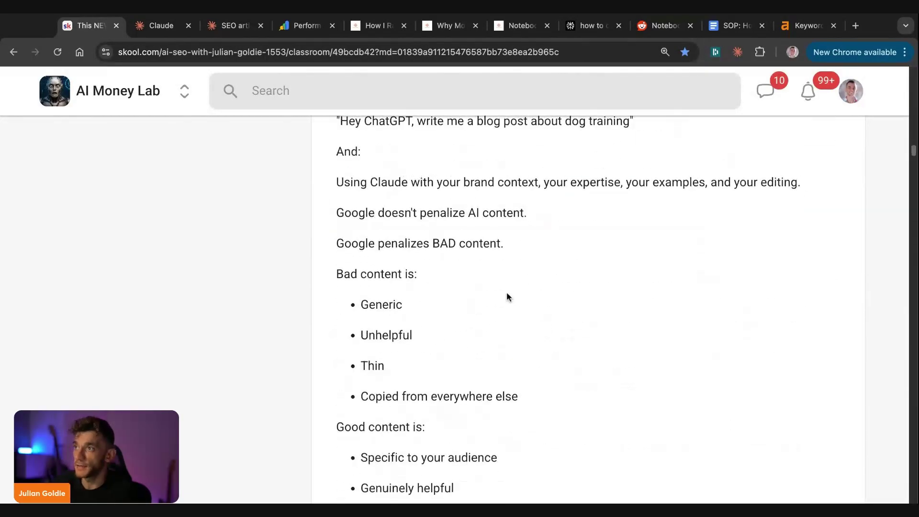
pyautogui.scroll(20, 508, 296)
pyautogui.scroll(-10, 380, 305)
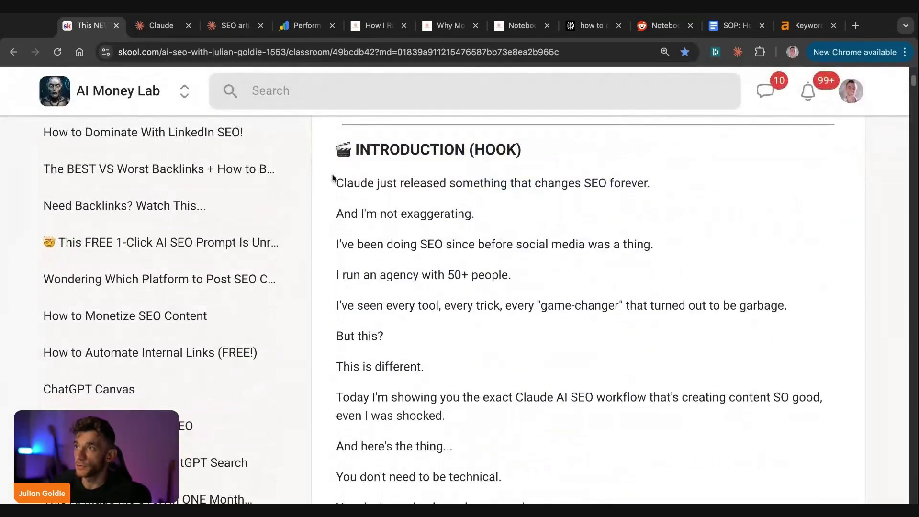
pyautogui.scroll(-15, 334, 178)
pyautogui.scroll(2, 351, 212)
pyautogui.moveTo(347, 224); pyautogui.dragTo(619, 239)
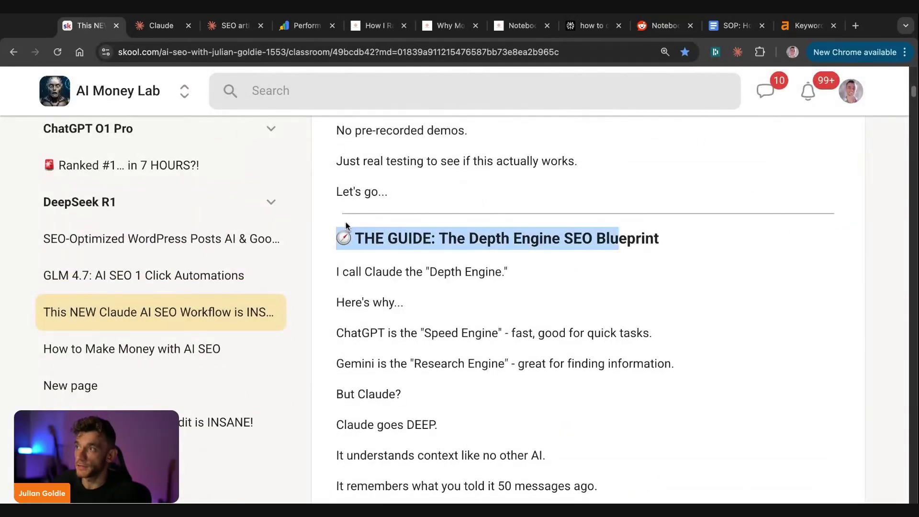
pyautogui.scroll(-15, 536, 306)
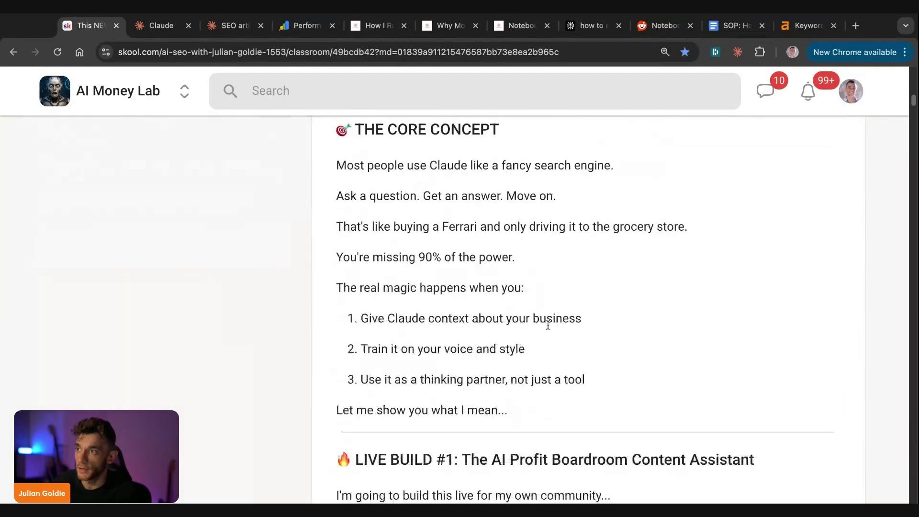
pyautogui.scroll(-20, 552, 339)
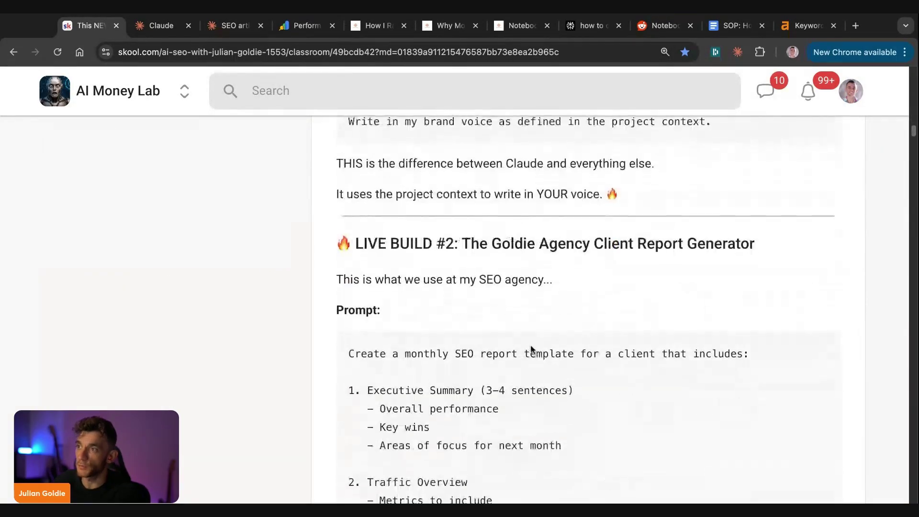
pyautogui.scroll(12, 530, 354)
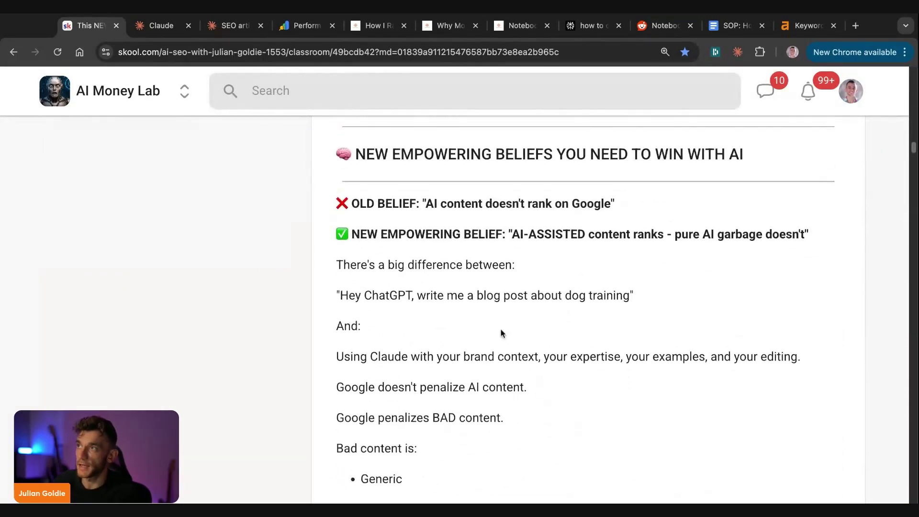
# Close the Claude Projects page and read through the generated "Best barber new york article" document preview in the chat.
pyautogui.click(133, 25)
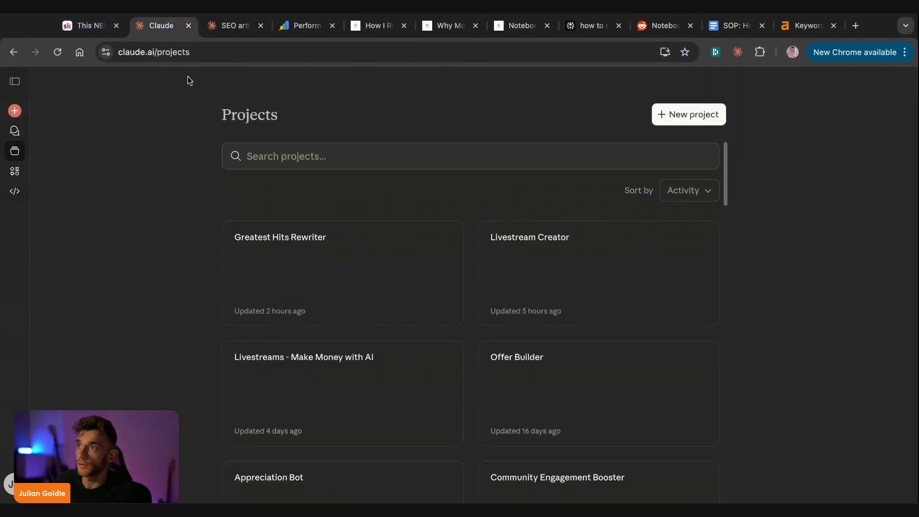
pyautogui.click(188, 25)
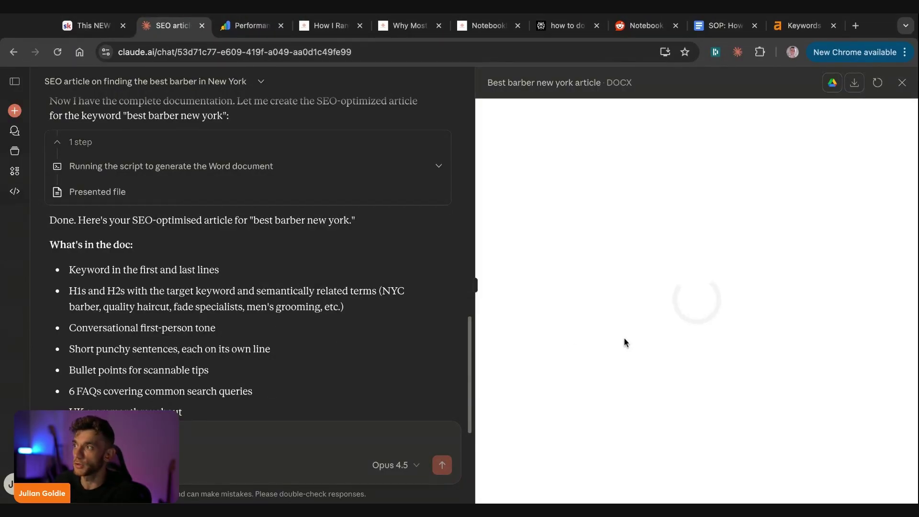
pyautogui.scroll(-8, 741, 328)
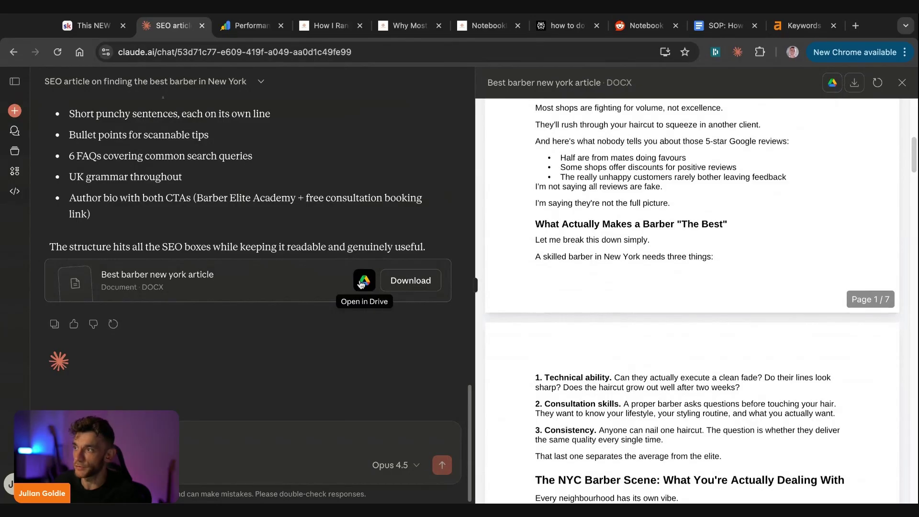
pyautogui.scroll(-10, 573, 314)
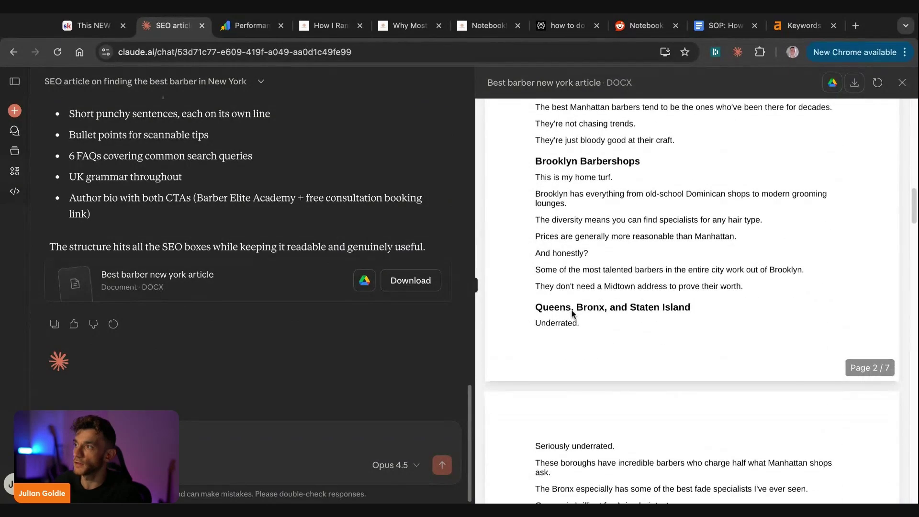
pyautogui.scroll(-15, 572, 316)
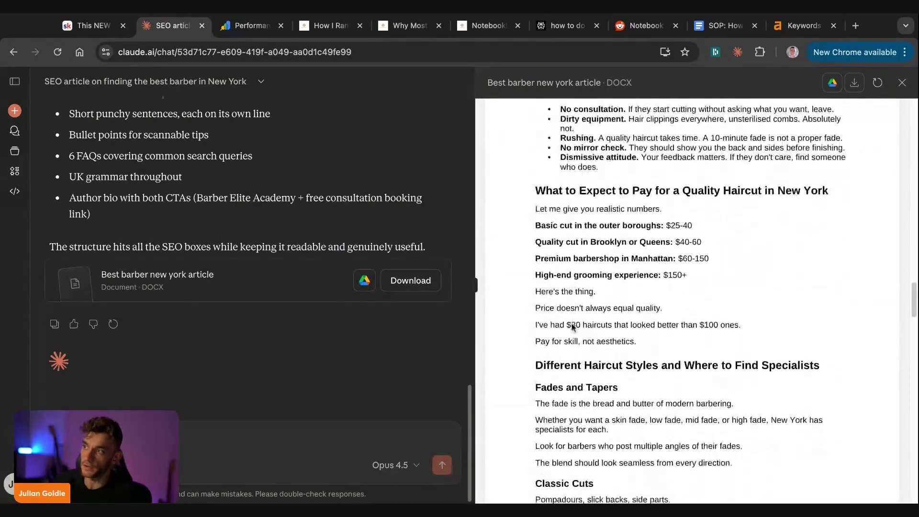
pyautogui.scroll(-5, 572, 324)
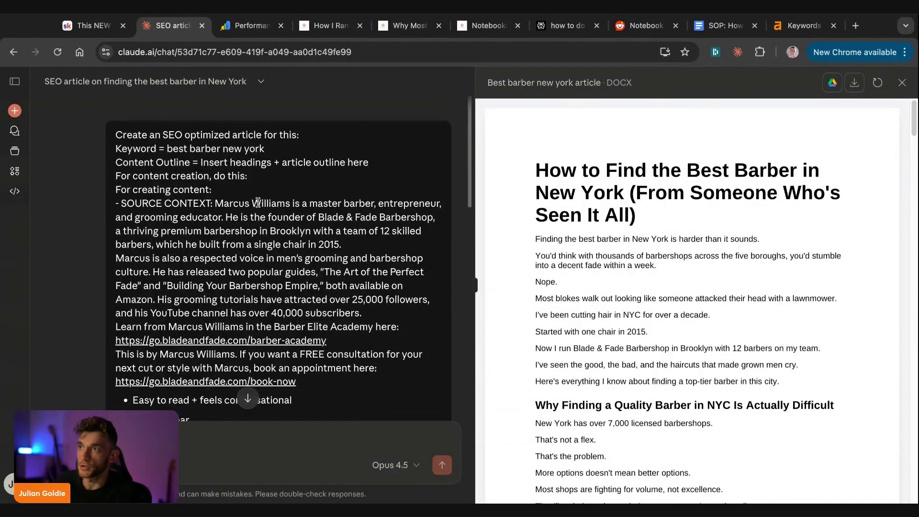
# Compare the prompt's keyword "best barber new york" with the article's headline and review Claude's summary of the document.
pyautogui.moveTo(167, 149); pyautogui.dragTo(265, 149)
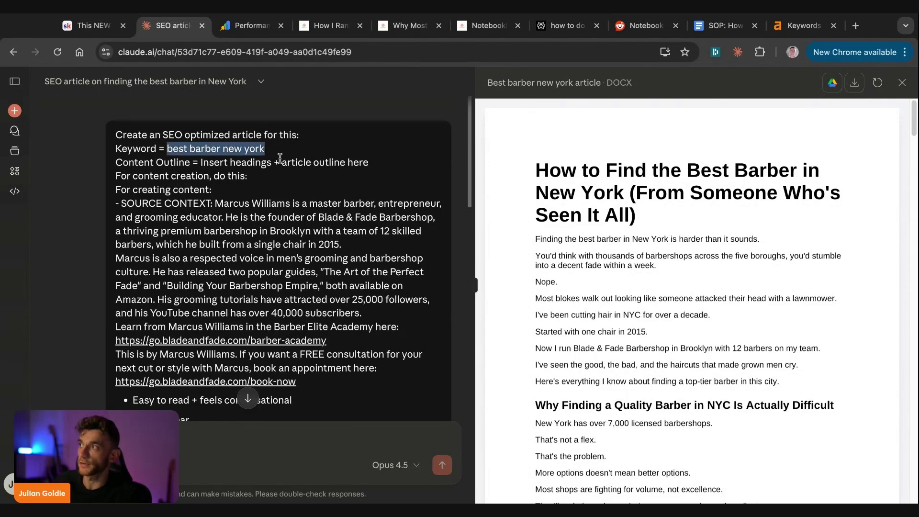
pyautogui.click(717, 184)
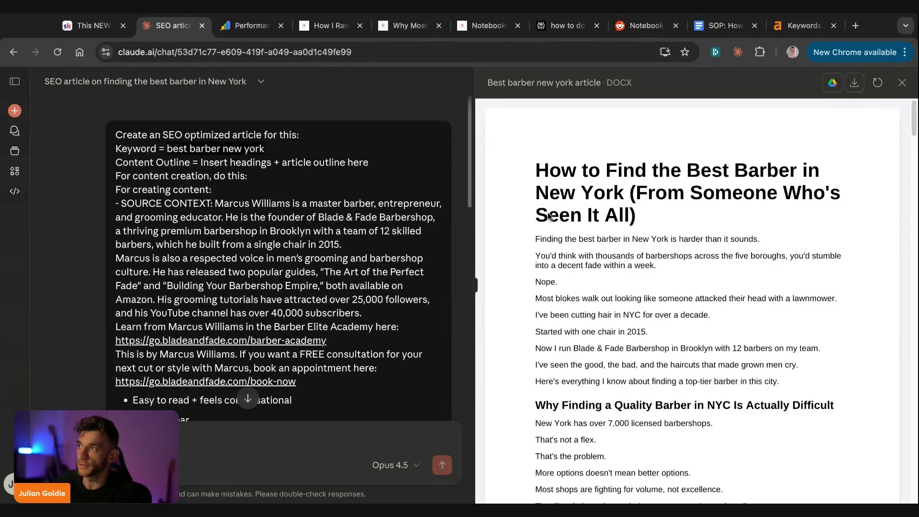
pyautogui.scroll(-20, 342, 346)
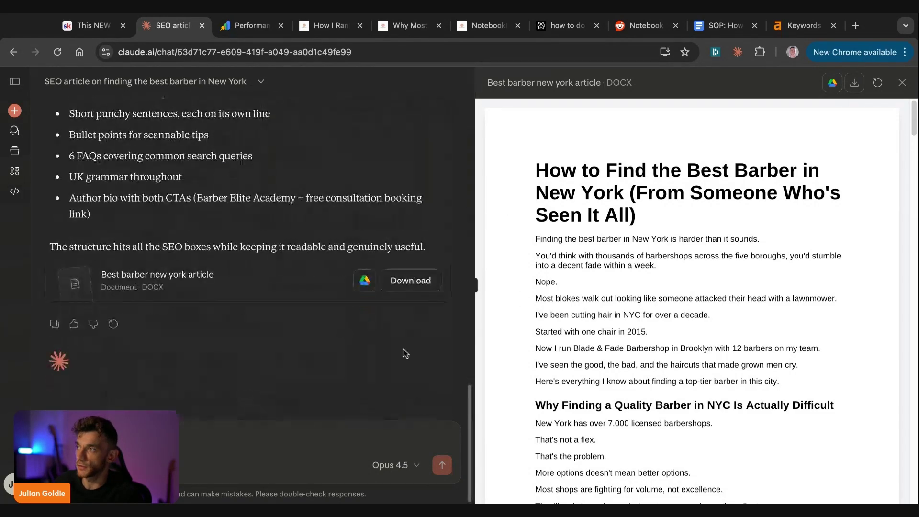
pyautogui.scroll(-20, 698, 366)
pyautogui.scroll(20, 697, 368)
pyautogui.scroll(5, 363, 373)
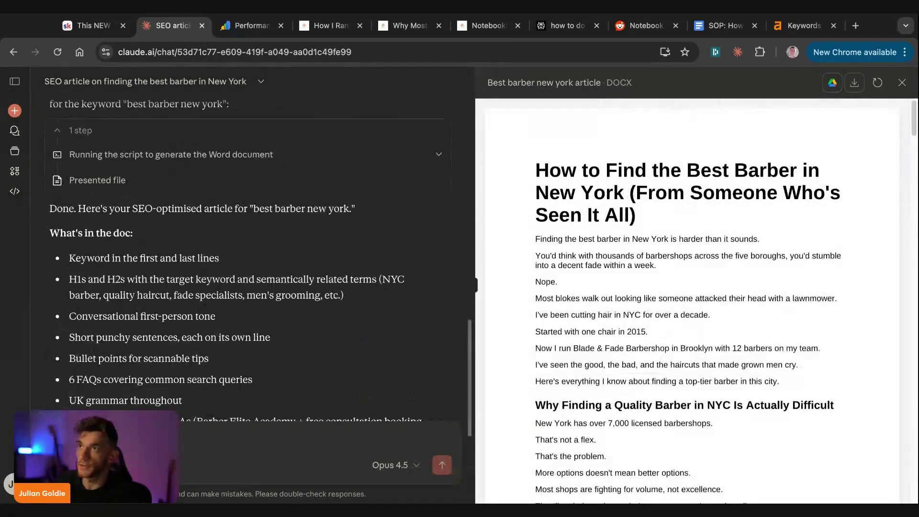
# Return to the AI Money Lab guide and highlight the old and new belief lines about AI content ranking on Google.
pyautogui.click(58, 29)
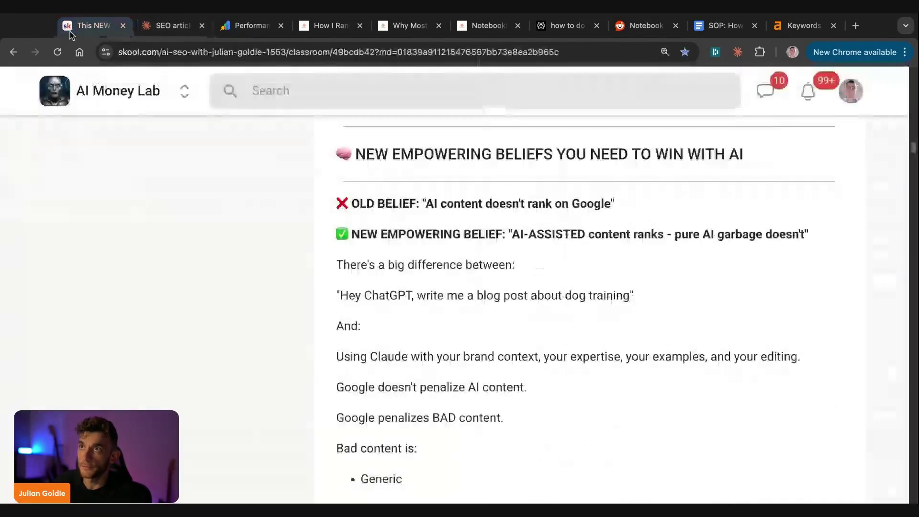
pyautogui.tripleClick(327, 200)
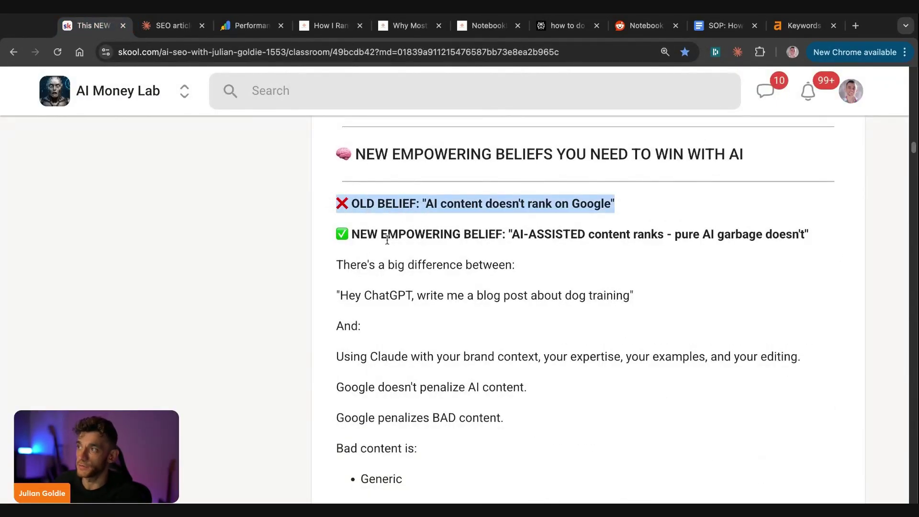
pyautogui.moveTo(327, 235); pyautogui.dragTo(637, 234)
pyautogui.moveTo(336, 234); pyautogui.dragTo(805, 234)
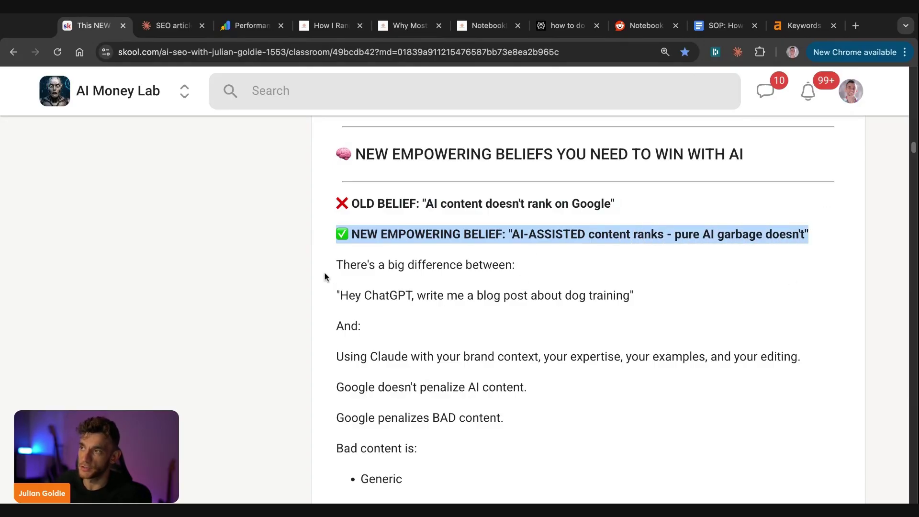
pyautogui.scroll(-1, 326, 279)
pyautogui.click(310, 244)
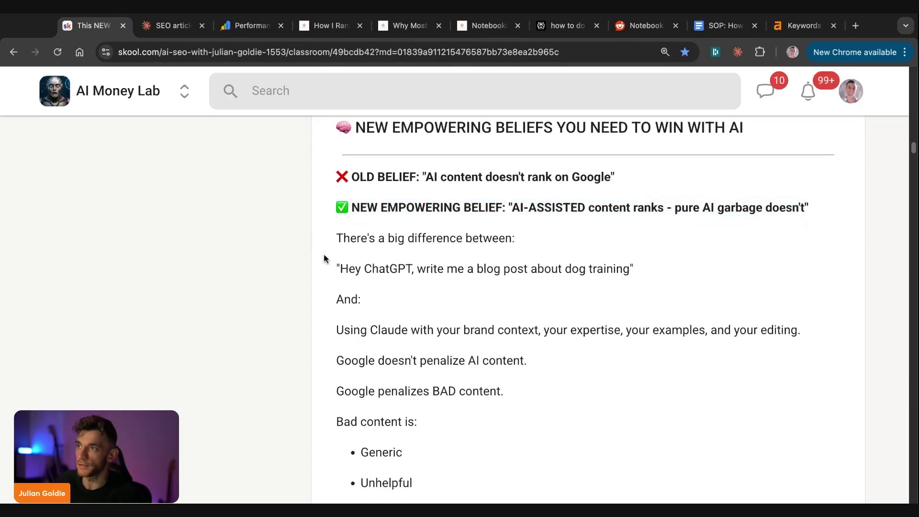
# Highlight the example prompt asking ChatGPT for a dog training blog post and glance over the lines that follow.
pyautogui.moveTo(337, 269); pyautogui.dragTo(635, 269)
pyautogui.scroll(-3, 636, 285)
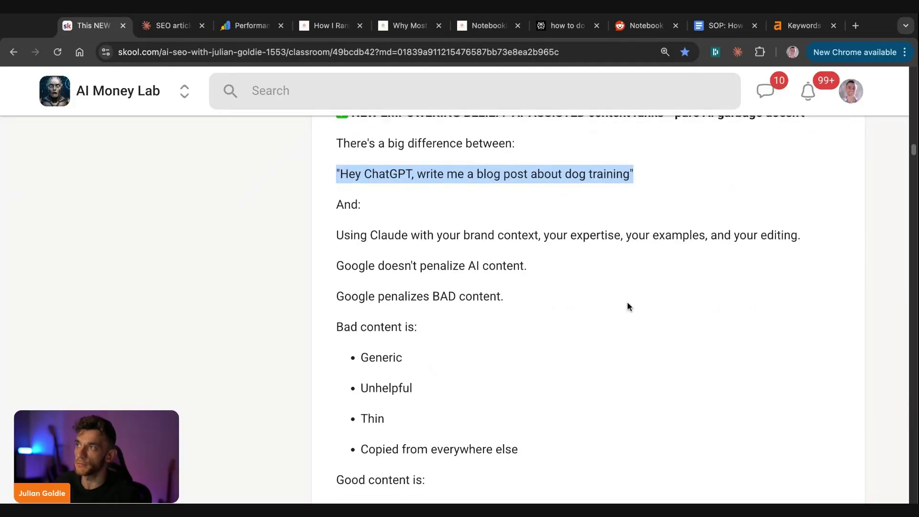
pyautogui.scroll(-1, 506, 285)
pyautogui.tripleClick(324, 188)
pyautogui.scroll(1, 328, 158)
pyautogui.click(330, 128)
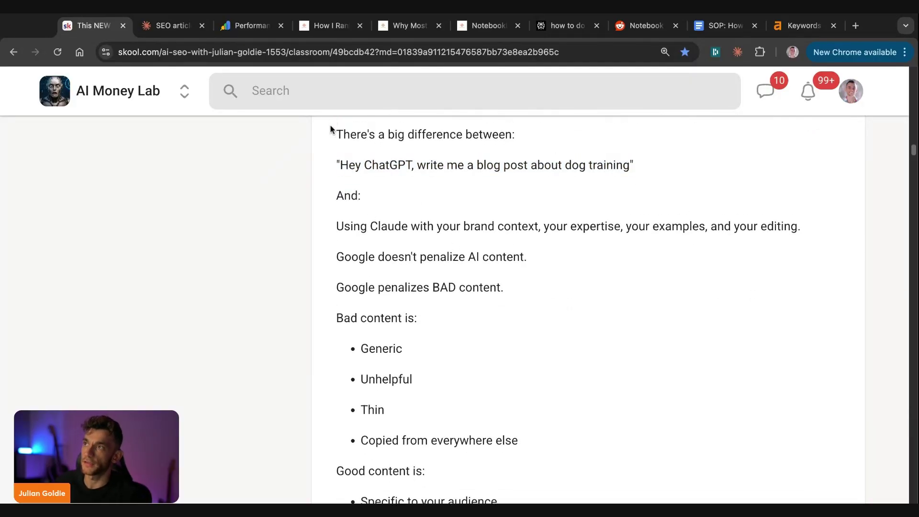
# Highlight the contrast between the dog training prompt and using Claude with brand context, expertise, examples and editing.
pyautogui.moveTo(331, 130); pyautogui.dragTo(634, 167)
pyautogui.moveTo(312, 203); pyautogui.dragTo(362, 199)
pyautogui.moveTo(333, 228); pyautogui.dragTo(401, 228)
pyautogui.hotkey('shift', 'Right')
pyautogui.hotkey('shift', 'Right')
pyautogui.hotkey('shift', 'Right')
pyautogui.hotkey('shift', 'Right')
pyautogui.hotkey('shift', 'Right')
pyautogui.hotkey('shift', 'Right')
pyautogui.hotkey('shift', 'Right')
pyautogui.hotkey('shift', 'Right')
pyautogui.hotkey('shift', 'Right')
pyautogui.hotkey('shift', 'Right')
pyautogui.hotkey('shift', 'Right')
pyautogui.hotkey('shift', 'Right')
pyautogui.hotkey('shift', 'Right')
pyautogui.hotkey('shift', 'Right')
pyautogui.hotkey('shift', 'Right')
pyautogui.hotkey('shift', 'Right')
pyautogui.hotkey('shift', 'Right')
pyautogui.hotkey('shift', 'Right')
pyautogui.hotkey('shift', 'Right')
pyautogui.hotkey('shift', 'Right')
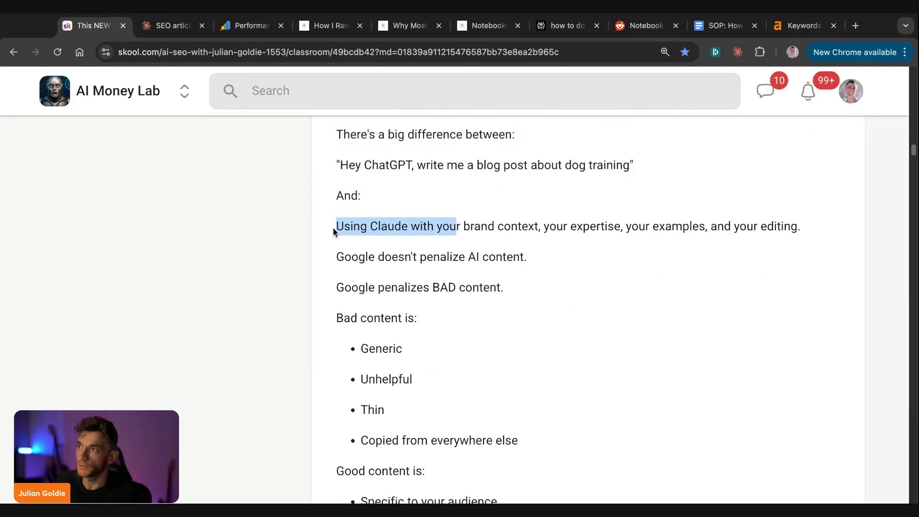
pyautogui.hotkey('shift', 'Right')
pyautogui.hotkey('shift', 'Right')
pyautogui.hotkey('shift', 'Right')
pyautogui.hotkey('shift', 'Right')
pyautogui.hotkey('shift', 'Right')
pyautogui.hotkey('shift', 'Right')
pyautogui.hotkey('shift', 'Right')
pyautogui.hotkey('shift', 'Right')
pyautogui.hotkey('shift', 'Right')
pyautogui.hotkey('shift', 'Right')
pyautogui.hotkey('shift', 'Right')
pyautogui.hotkey('shift', 'Right')
pyautogui.hotkey('shift', 'Right')
pyautogui.hotkey('shift', 'Right')
pyautogui.hotkey('shift', 'Right')
pyautogui.hotkey('shift', 'Right')
pyautogui.hotkey('shift', 'Right')
pyautogui.hotkey('shift', 'Right')
pyautogui.hotkey('shift', 'Right')
pyautogui.hotkey('shift', 'Right')
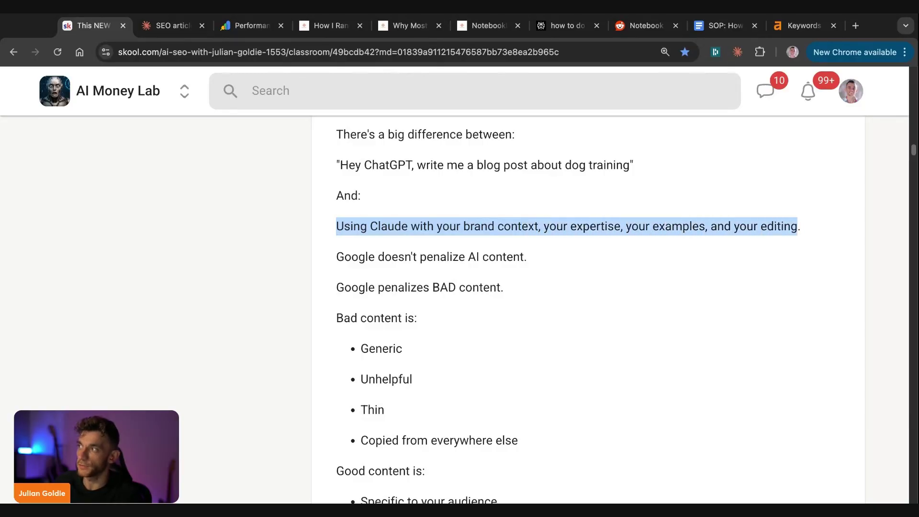
# Highlight in turn the statements "Google doesn't penalize AI content." and "Google penalizes BAD content.".
pyautogui.click(348, 298)
pyautogui.scroll(-2, 348, 297)
pyautogui.moveTo(335, 154); pyautogui.dragTo(520, 159)
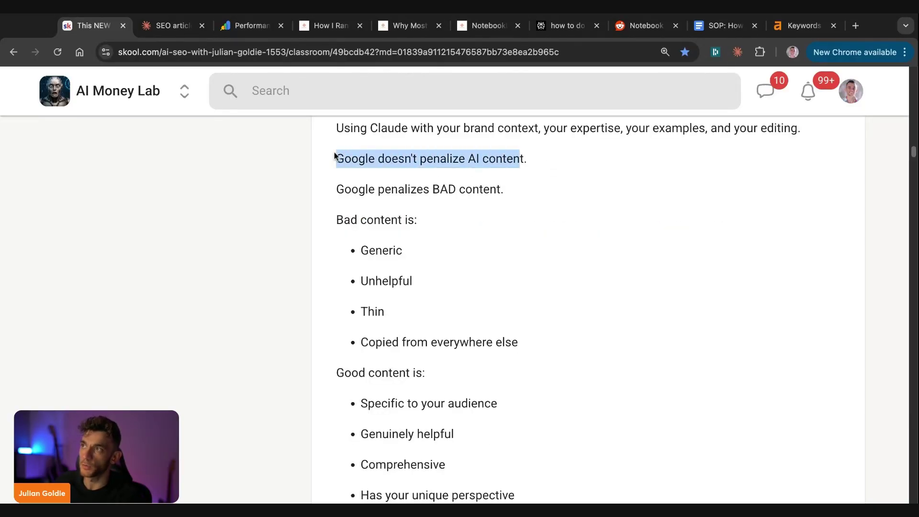
pyautogui.click(338, 169)
pyautogui.moveTo(330, 156); pyautogui.dragTo(520, 158)
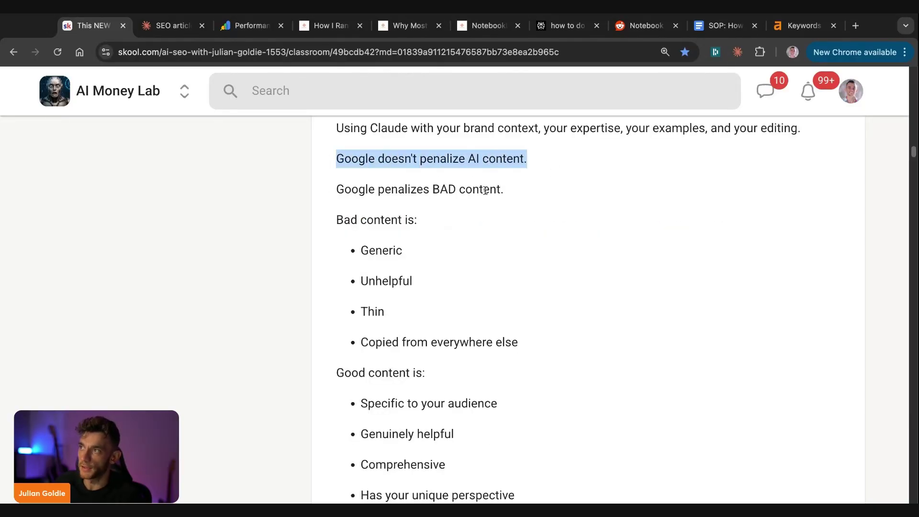
pyautogui.click(323, 189)
pyautogui.hotkey('shift', 'Right')
pyautogui.hotkey('shift', 'Right')
pyautogui.hotkey('shift', 'Right')
pyautogui.hotkey('shift', 'Right')
pyautogui.hotkey('shift', 'Right')
pyautogui.hotkey('shift', 'Right')
pyautogui.hotkey('shift', 'Right')
pyautogui.hotkey('shift', 'Right')
pyautogui.hotkey('shift', 'Right')
pyautogui.hotkey('shift', 'Right')
pyautogui.hotkey('shift', 'Right')
pyautogui.hotkey('shift', 'Right')
pyautogui.hotkey('shift', 'Right')
pyautogui.hotkey('shift', 'Right')
pyautogui.hotkey('shift', 'Right')
pyautogui.hotkey('shift', 'Right')
pyautogui.hotkey('shift', 'Right')
pyautogui.hotkey('shift', 'Right')
pyautogui.hotkey('shift', 'Right')
pyautogui.hotkey('shift', 'Right')
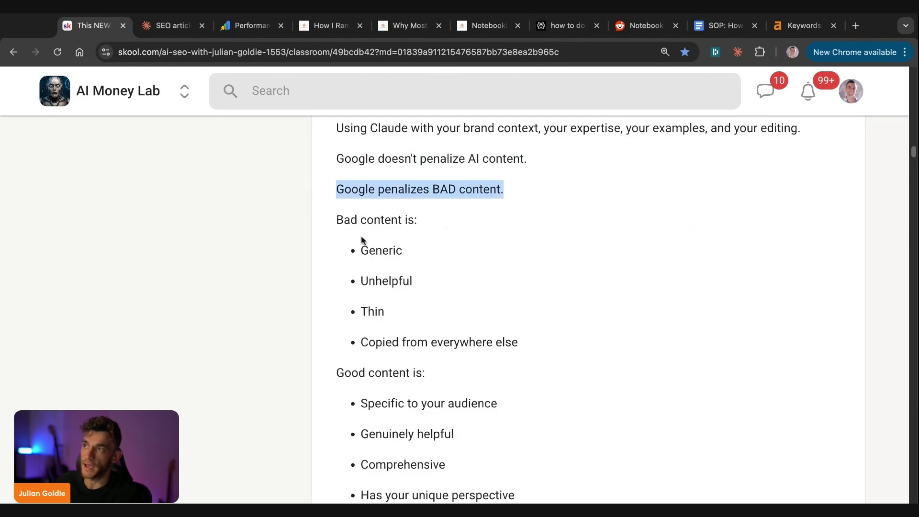
# Highlight the "Bad content is:" list down to "Copied from everywhere else" and bring up the good content list.
pyautogui.click(323, 217)
pyautogui.hotkey('shift', 'Down')
pyautogui.hotkey('shift', 'Down')
pyautogui.hotkey('shift', 'Down')
pyautogui.hotkey('shift', 'Down')
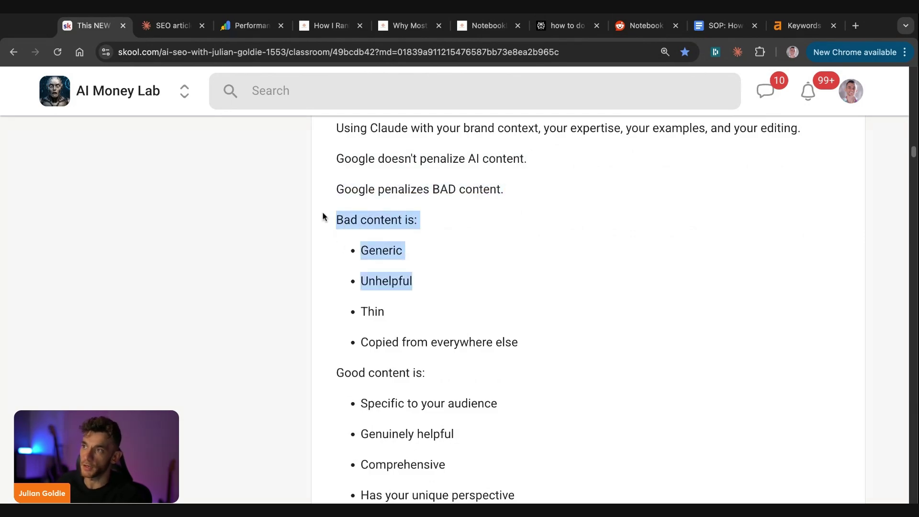
pyautogui.hotkey('shift', 'Down')
pyautogui.scroll(-4, 522, 334)
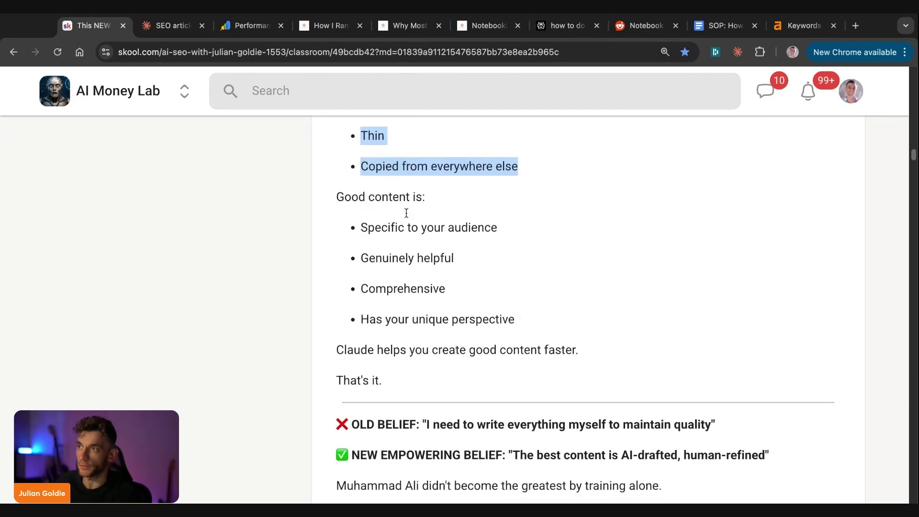
# Highlight the "Good content is:" list down to "Has your unique perspective".
pyautogui.click(320, 202)
pyautogui.hotkey('shift', 'Right')
pyautogui.hotkey('shift', 'Right')
pyautogui.hotkey('shift', 'Right')
pyautogui.hotkey('shift', 'Right')
pyautogui.hotkey('shift', 'Right')
pyautogui.hotkey('shift', 'Right')
pyautogui.hotkey('shift', 'Right')
pyautogui.hotkey('shift', 'Right')
pyautogui.hotkey('shift', 'Right')
pyautogui.hotkey('shift', 'Right')
pyautogui.hotkey('shift', 'Right')
pyautogui.hotkey('shift', 'Right')
pyautogui.hotkey('shift', 'Right')
pyautogui.hotkey('shift', 'Right')
pyautogui.hotkey('shift', 'Right')
pyautogui.hotkey('shift', 'Right')
pyautogui.hotkey('shift', 'Down')
pyautogui.hotkey('shift', 'Down')
pyautogui.hotkey('shift', 'Down')
pyautogui.hotkey('shift', 'Down')
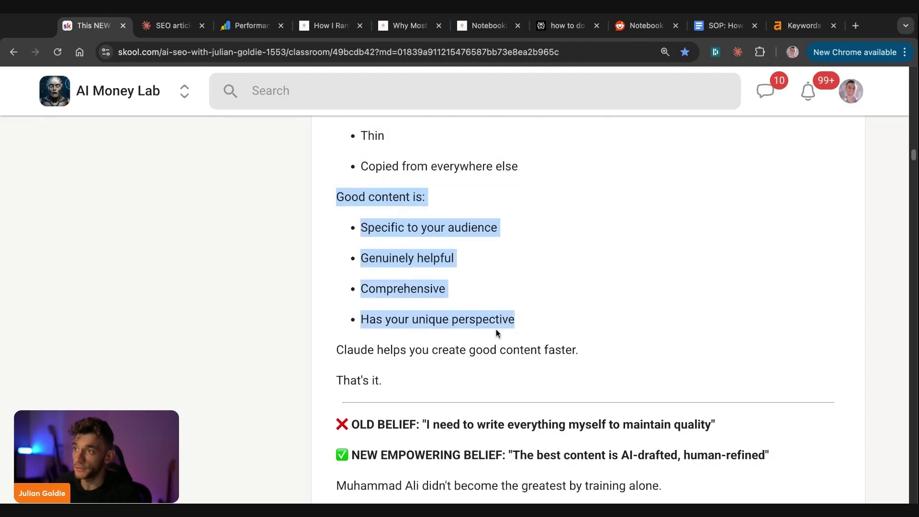
# Highlight the lines "Claude helps you create good content faster." and "That's it.".
pyautogui.click(335, 350)
pyautogui.hotkey('shift', 'Right')
pyautogui.hotkey('shift', 'Right')
pyautogui.hotkey('shift', 'Right')
pyautogui.hotkey('shift', 'Right')
pyautogui.hotkey('shift', 'Right')
pyautogui.hotkey('shift', 'Right')
pyautogui.hotkey('shift', 'Right')
pyautogui.hotkey('shift', 'Right')
pyautogui.hotkey('shift', 'Right')
pyautogui.hotkey('shift', 'Right')
pyautogui.hotkey('shift', 'Right')
pyautogui.hotkey('shift', 'Right')
pyautogui.hotkey('shift', 'Right')
pyautogui.hotkey('shift', 'Right')
pyautogui.hotkey('shift', 'Right')
pyautogui.hotkey('shift', 'Right')
pyautogui.hotkey('shift', 'Right')
pyautogui.hotkey('shift', 'Right')
pyautogui.hotkey('shift', 'Right')
pyautogui.hotkey('shift', 'Right')
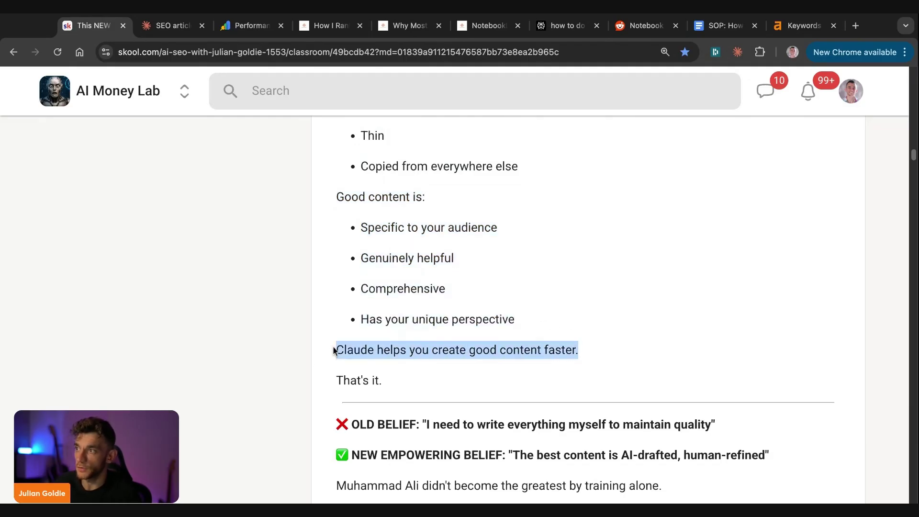
pyautogui.hotkey('shift', 'Down')
pyautogui.scroll(-3, 632, 349)
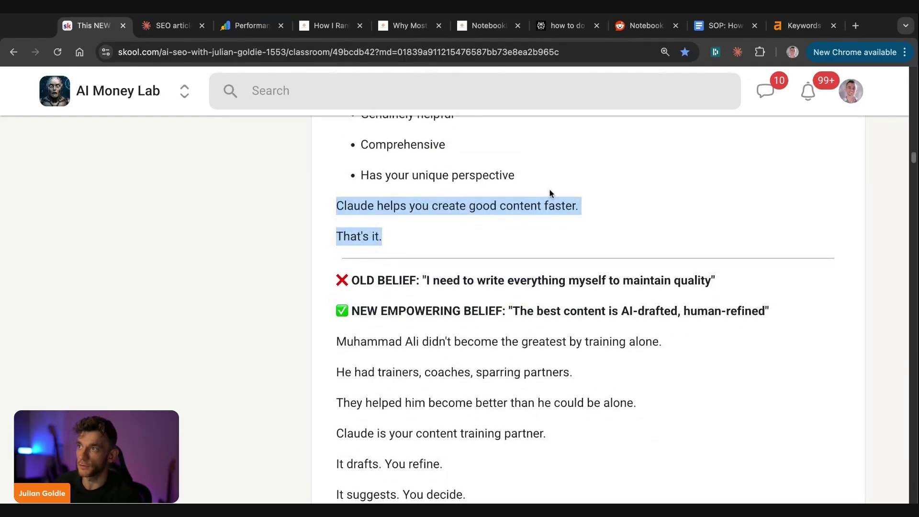
# Highlight the old belief heading "I need to write everything myself to maintain quality".
pyautogui.scroll(-3, 541, 203)
pyautogui.click(328, 162)
pyautogui.hotkey('shift', 'Right')
pyautogui.hotkey('shift', 'Right')
pyautogui.hotkey('shift', 'Right')
pyautogui.hotkey('shift', 'Right')
pyautogui.hotkey('shift', 'Right')
pyautogui.hotkey('shift', 'Right')
pyautogui.hotkey('shift', 'Right')
pyautogui.hotkey('shift', 'Right')
pyautogui.hotkey('shift', 'Right')
pyautogui.hotkey('shift', 'Right')
pyautogui.hotkey('shift', 'Right')
pyautogui.hotkey('shift', 'Right')
pyautogui.hotkey('shift', 'Right')
pyautogui.hotkey('shift', 'Right')
pyautogui.hotkey('shift', 'Right')
pyautogui.hotkey('shift', 'Right')
pyautogui.hotkey('shift', 'Right')
pyautogui.hotkey('shift', 'Right')
pyautogui.hotkey('shift', 'Right')
pyautogui.hotkey('shift', 'Right')
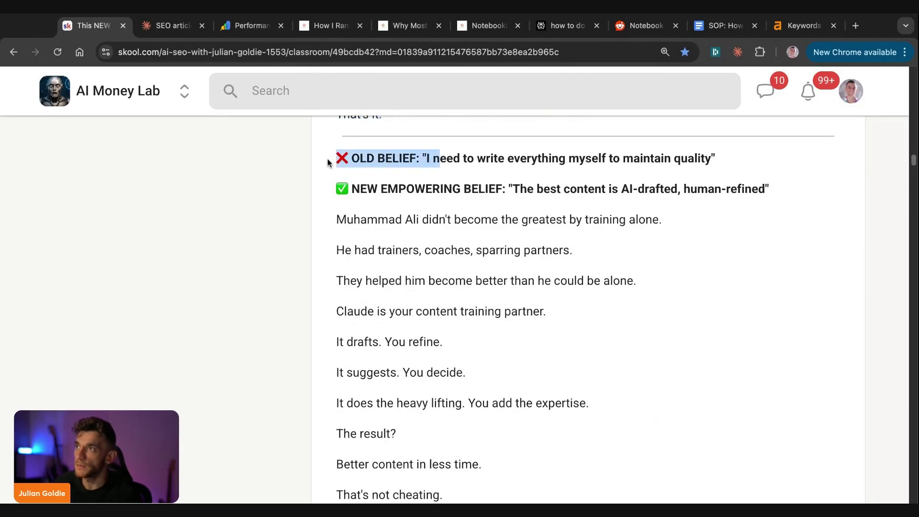
pyautogui.hotkey('shift', 'Right')
pyautogui.hotkey('shift', 'Right')
pyautogui.hotkey('shift', 'Right')
pyautogui.hotkey('shift', 'Right')
pyautogui.hotkey('shift', 'Right')
pyautogui.hotkey('shift', 'Right')
pyautogui.hotkey('shift', 'Right')
pyautogui.hotkey('shift', 'Right')
pyautogui.hotkey('shift', 'Right')
pyautogui.hotkey('shift', 'Right')
pyautogui.hotkey('shift', 'Right')
pyautogui.hotkey('shift', 'Right')
pyautogui.hotkey('shift', 'Right')
pyautogui.hotkey('shift', 'Right')
pyautogui.hotkey('shift', 'Right')
pyautogui.hotkey('shift', 'Right')
pyautogui.hotkey('shift', 'Right')
pyautogui.hotkey('shift', 'Right')
pyautogui.hotkey('shift', 'Right')
pyautogui.hotkey('shift', 'Right')
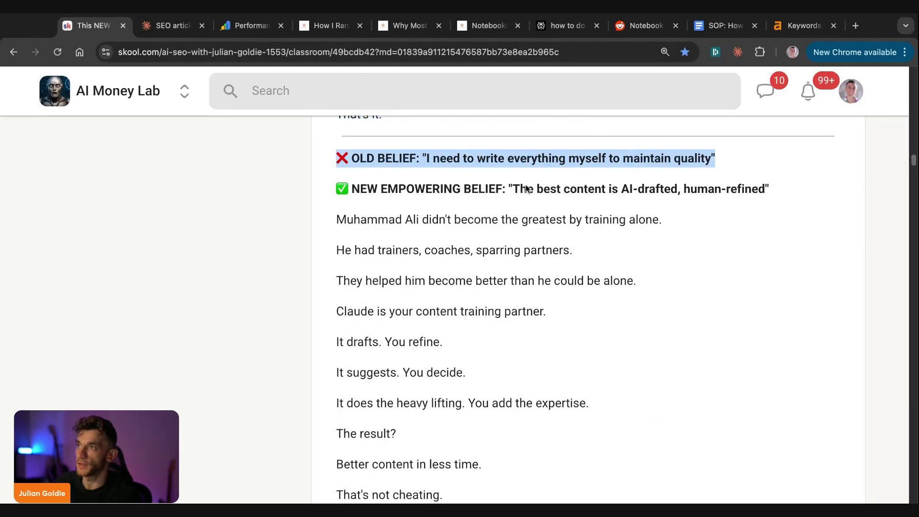
# Highlight the new empowering belief heading "The best content is AI-drafted, human-refined".
pyautogui.click(320, 189)
pyautogui.hotkey('shift', 'Right')
pyautogui.hotkey('shift', 'Right')
pyautogui.hotkey('shift', 'Right')
pyautogui.hotkey('shift', 'Right')
pyautogui.hotkey('shift', 'Right')
pyautogui.hotkey('shift', 'Right')
pyautogui.hotkey('shift', 'Right')
pyautogui.hotkey('shift', 'Right')
pyautogui.hotkey('shift', 'Right')
pyautogui.hotkey('shift', 'Right')
pyautogui.hotkey('shift', 'Right')
pyautogui.hotkey('shift', 'Right')
pyautogui.hotkey('shift', 'Right')
pyautogui.hotkey('shift', 'Right')
pyautogui.hotkey('shift', 'Right')
pyautogui.hotkey('shift', 'Right')
pyautogui.hotkey('shift', 'Right')
pyautogui.hotkey('shift', 'Right')
pyautogui.hotkey('shift', 'Right')
pyautogui.hotkey('shift', 'Right')
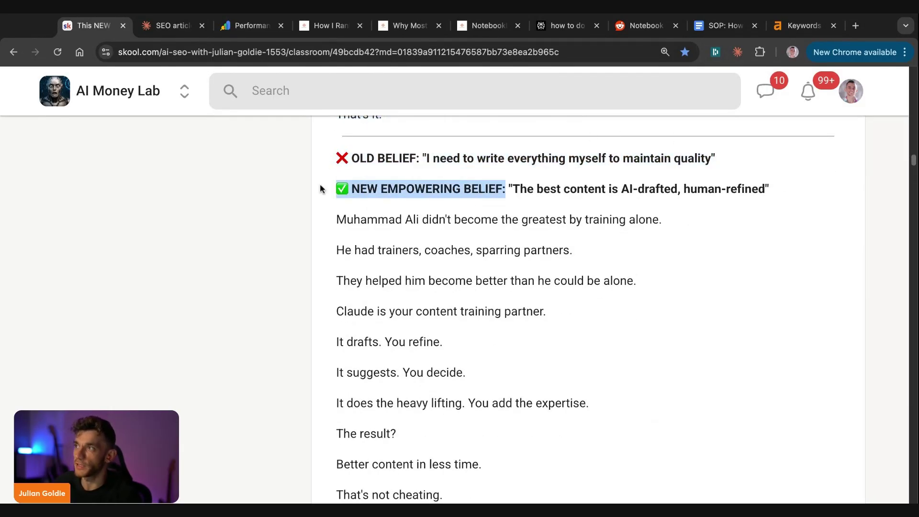
pyautogui.hotkey('shift', 'Right')
pyautogui.hotkey('shift', 'Right')
pyautogui.hotkey('shift', 'Right')
pyautogui.hotkey('shift', 'Right')
pyautogui.hotkey('shift', 'Right')
pyautogui.hotkey('shift', 'Right')
pyautogui.hotkey('shift', 'Right')
pyautogui.hotkey('shift', 'Right')
pyautogui.hotkey('shift', 'Right')
pyautogui.hotkey('shift', 'Right')
pyautogui.hotkey('shift', 'Right')
pyautogui.hotkey('shift', 'Right')
pyautogui.hotkey('shift', 'Right')
pyautogui.hotkey('shift', 'Right')
pyautogui.hotkey('shift', 'Right')
pyautogui.hotkey('shift', 'Right')
pyautogui.hotkey('shift', 'Right')
pyautogui.hotkey('shift', 'Right')
pyautogui.hotkey('shift', 'Right')
pyautogui.hotkey('shift', 'Right')
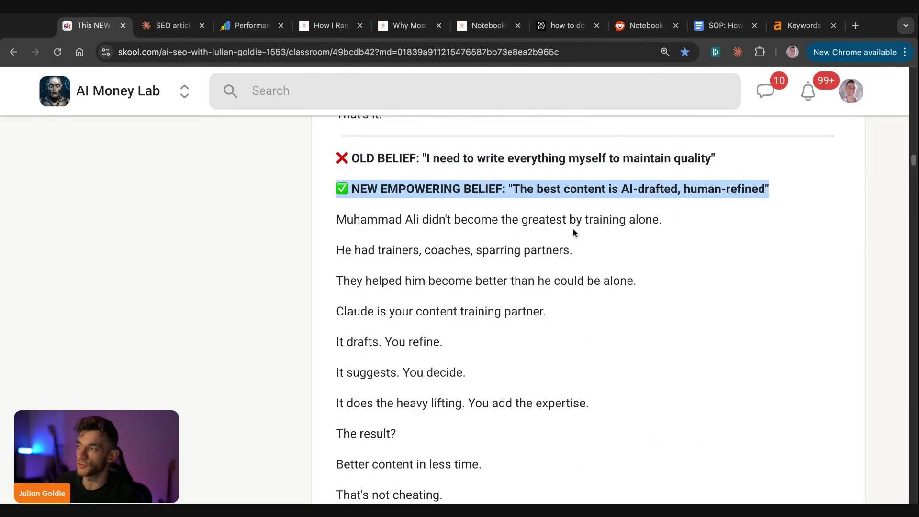
# Highlight in turn the line about Muhammad Ali not training alone and the start of the line about his trainers.
pyautogui.scroll(-2, 574, 233)
pyautogui.click(321, 182)
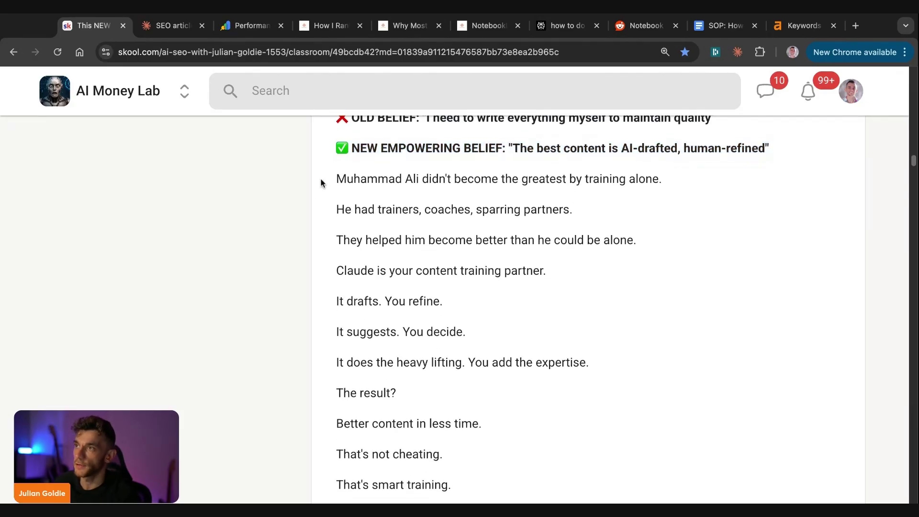
pyautogui.hotkey('shift', 'Right')
pyautogui.hotkey('shift', 'Right')
pyautogui.hotkey('shift', 'Right')
pyautogui.hotkey('shift', 'Right')
pyautogui.hotkey('shift', 'Right')
pyautogui.hotkey('shift', 'Right')
pyautogui.hotkey('shift', 'Right')
pyautogui.hotkey('shift', 'Right')
pyautogui.hotkey('shift', 'Right')
pyautogui.hotkey('shift', 'Right')
pyautogui.hotkey('shift', 'Right')
pyautogui.hotkey('shift', 'Right')
pyautogui.hotkey('shift', 'Right')
pyautogui.hotkey('shift', 'Right')
pyautogui.hotkey('shift', 'Right')
pyautogui.hotkey('shift', 'Right')
pyautogui.hotkey('shift', 'Right')
pyautogui.hotkey('shift', 'Right')
pyautogui.hotkey('shift', 'Right')
pyautogui.hotkey('shift', 'Right')
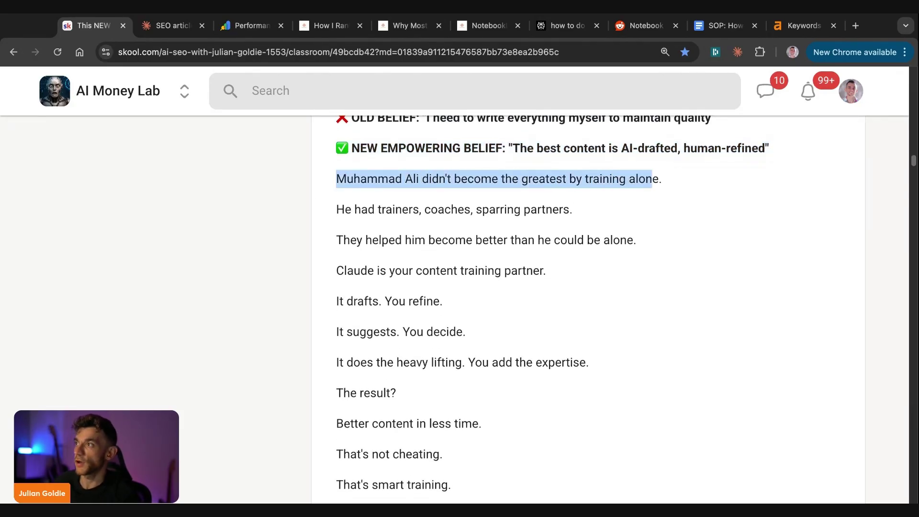
pyautogui.click(327, 212)
pyautogui.hotkey('shift', 'Right')
pyautogui.hotkey('shift', 'Right')
pyautogui.hotkey('shift', 'Right')
pyautogui.hotkey('shift', 'Right')
pyautogui.hotkey('shift', 'Right')
pyautogui.hotkey('shift', 'Right')
pyautogui.hotkey('shift', 'Right')
pyautogui.hotkey('shift', 'Right')
pyautogui.hotkey('shift', 'Right')
pyautogui.hotkey('shift', 'Right')
pyautogui.hotkey('shift', 'Right')
pyautogui.hotkey('shift', 'Right')
pyautogui.hotkey('shift', 'Right')
pyautogui.hotkey('shift', 'Right')
pyautogui.hotkey('shift', 'Right')
pyautogui.hotkey('shift', 'Right')
pyautogui.hotkey('shift', 'Right')
pyautogui.hotkey('shift', 'Right')
pyautogui.hotkey('shift', 'Right')
pyautogui.hotkey('shift', 'Right')
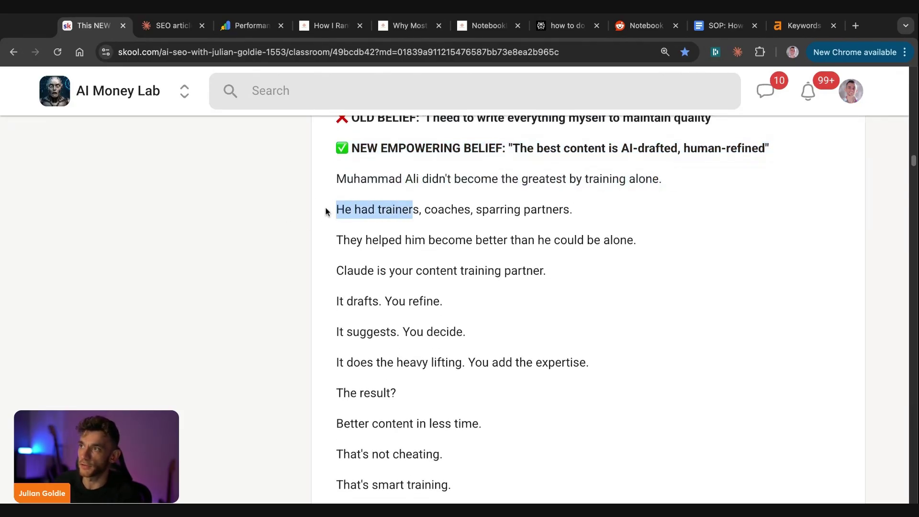
# Highlight the sentence "They helped him become better than he could be alone.".
pyautogui.click(317, 251)
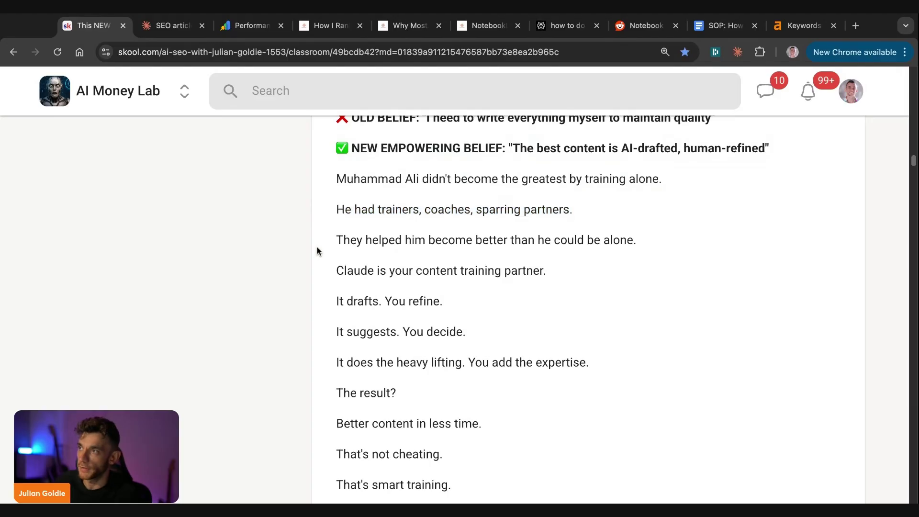
pyautogui.hotkey('shift', 'Right')
pyautogui.hotkey('shift', 'Right')
pyautogui.hotkey('shift', 'Right')
pyautogui.hotkey('shift', 'Right')
pyautogui.hotkey('shift', 'Right')
pyautogui.hotkey('shift', 'Right')
pyautogui.hotkey('shift', 'Right')
pyautogui.hotkey('shift', 'Right')
pyautogui.hotkey('shift', 'Right')
pyautogui.hotkey('shift', 'Right')
pyautogui.hotkey('shift', 'Right')
pyautogui.hotkey('shift', 'Right')
pyautogui.hotkey('shift', 'Right')
pyautogui.hotkey('shift', 'Right')
pyautogui.hotkey('shift', 'Right')
pyautogui.hotkey('shift', 'Right')
pyautogui.hotkey('shift', 'Right')
pyautogui.hotkey('shift', 'Right')
pyautogui.hotkey('shift', 'Right')
pyautogui.hotkey('shift', 'Right')
# Highlight the statement "Claude is your content training partner." and bring up the lines that follow.
pyautogui.hotkey('shift', 'Right')
pyautogui.hotkey('shift', 'Right')
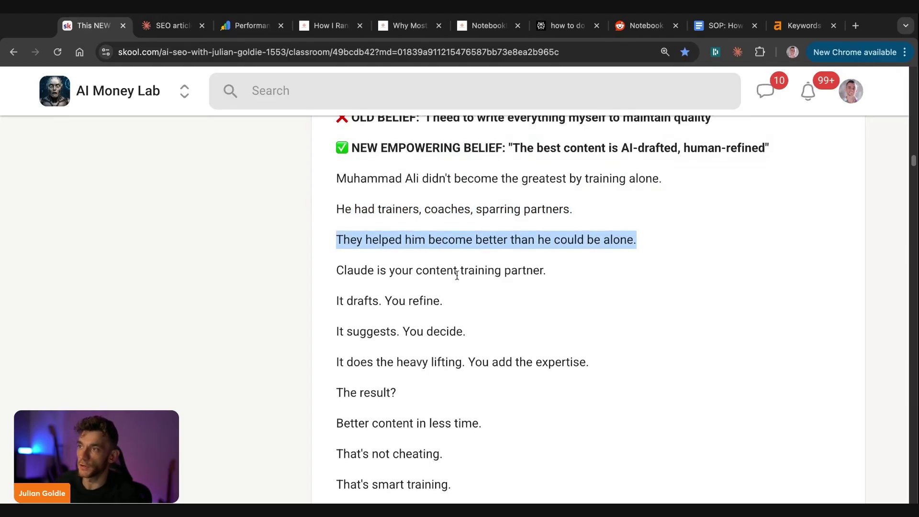
pyautogui.scroll(-1, 318, 254)
pyautogui.click(322, 258)
# Highlight the lines from "It drafts. You refine." down to "It does the heavy lifting. You add the expertise.".
pyautogui.hotkey('shift', 'Right')
pyautogui.hotkey('shift', 'Right')
pyautogui.hotkey('shift', 'Right')
pyautogui.hotkey('shift', 'Right')
pyautogui.hotkey('shift', 'Right')
pyautogui.hotkey('shift', 'Right')
pyautogui.hotkey('shift', 'Right')
pyautogui.hotkey('shift', 'Right')
pyautogui.hotkey('shift', 'Right')
pyautogui.hotkey('shift', 'Right')
pyautogui.hotkey('shift', 'Right')
pyautogui.hotkey('shift', 'Right')
pyautogui.hotkey('shift', 'Right')
pyautogui.hotkey('shift', 'Right')
pyautogui.hotkey('shift', 'Right')
pyautogui.hotkey('shift', 'Right')
pyautogui.hotkey('shift', 'Right')
pyautogui.hotkey('shift', 'Right')
pyautogui.hotkey('shift', 'Right')
pyautogui.hotkey('shift', 'Right')
pyautogui.scroll(-1, 548, 257)
pyautogui.scroll(-2, 549, 257)
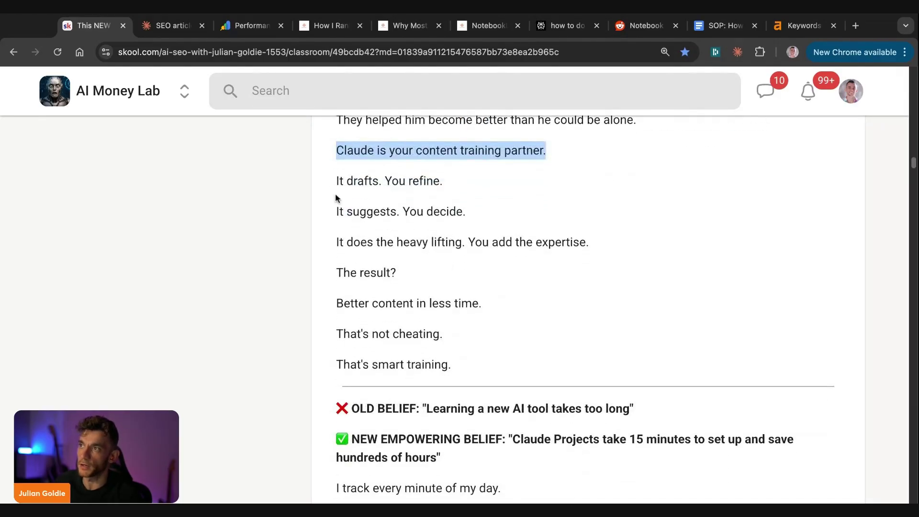
pyautogui.click(328, 187)
pyautogui.hotkey('shift', 'Right')
pyautogui.hotkey('shift', 'Right')
pyautogui.hotkey('shift', 'Right')
pyautogui.hotkey('shift', 'Right')
pyautogui.hotkey('shift', 'Right')
pyautogui.hotkey('shift', 'Right')
pyautogui.hotkey('shift', 'Right')
pyautogui.hotkey('shift', 'Right')
pyautogui.hotkey('shift', 'Right')
pyautogui.hotkey('shift', 'Right')
pyautogui.hotkey('shift', 'Right')
pyautogui.hotkey('shift', 'Right')
pyautogui.hotkey('shift', 'Right')
pyautogui.hotkey('shift', 'Right')
pyautogui.hotkey('shift', 'Right')
pyautogui.hotkey('shift', 'Right')
pyautogui.hotkey('shift', 'Right')
pyautogui.hotkey('shift', 'Right')
pyautogui.hotkey('shift', 'Right')
pyautogui.hotkey('shift', 'Right')
pyautogui.hotkey('shift', 'Down')
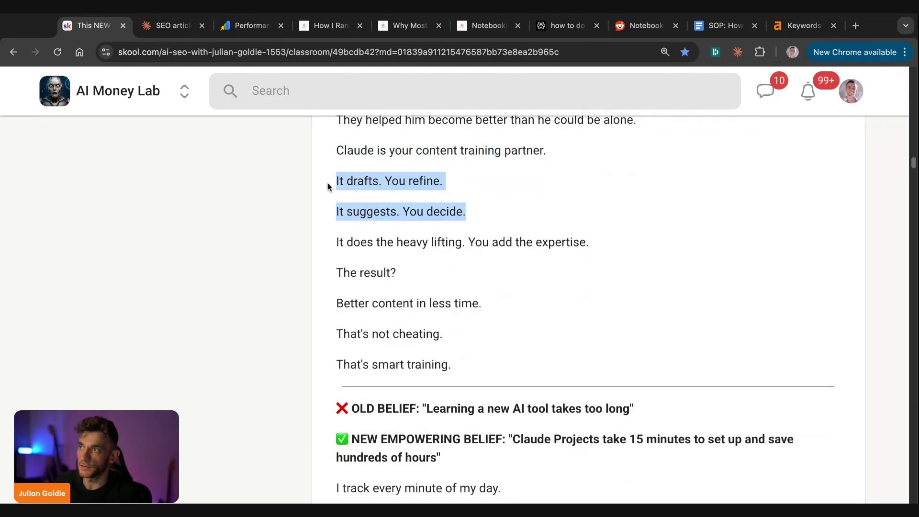
pyautogui.hotkey('shift', 'Down')
pyautogui.hotkey('shift', 'End')
# Highlight "The result?" and the lines from "Better content in less time." to "That's not cheating.", and clear the selection.
pyautogui.click(321, 274)
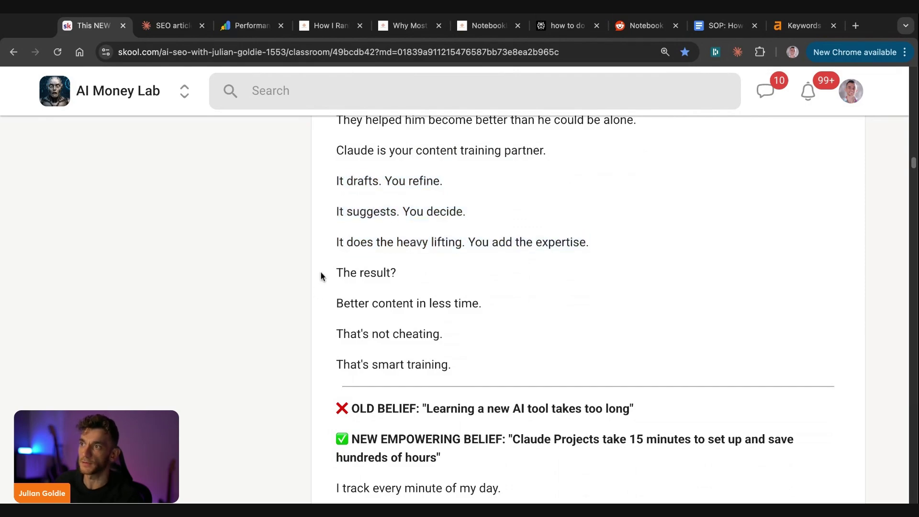
pyautogui.hotkey('shift', 'Down')
pyautogui.click(329, 304)
pyautogui.hotkey('shift', 'Down')
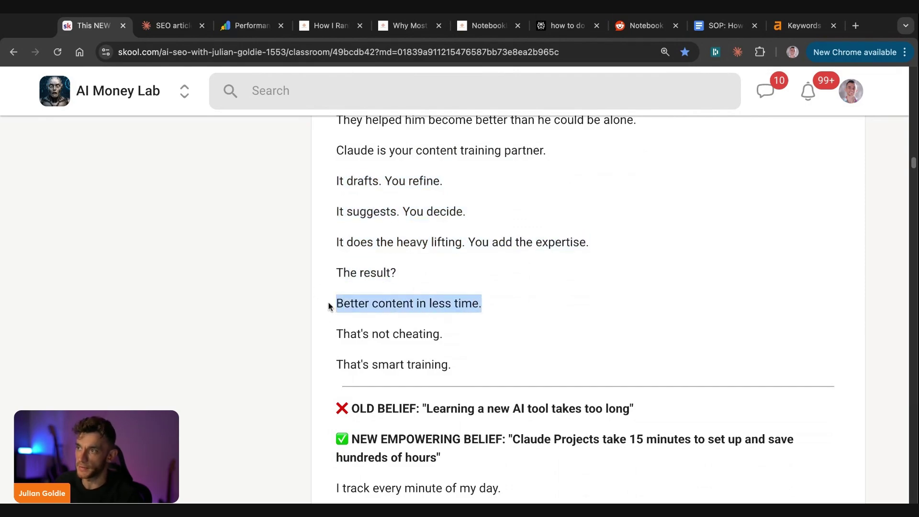
pyautogui.hotkey('shift', 'Down')
pyautogui.click(503, 352)
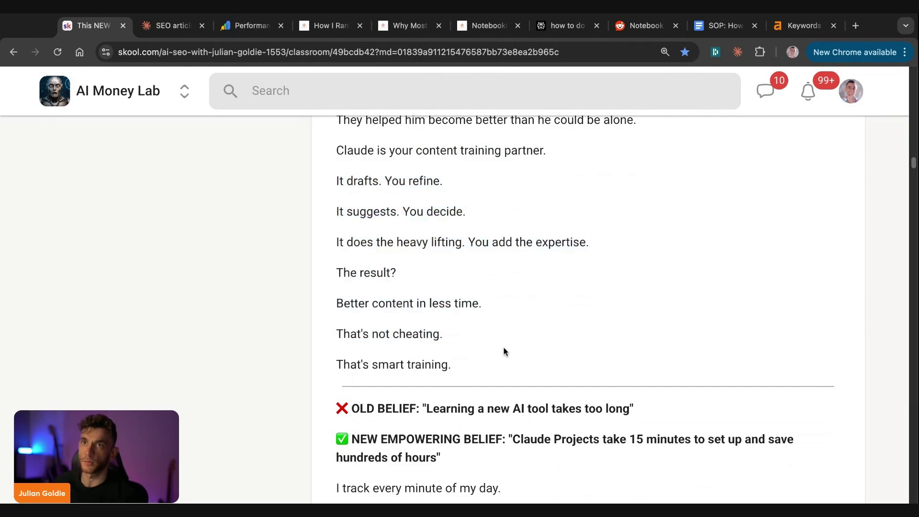
# Skim the rest of the guide through the 30-Day Depth Engine SEO Plan and return to the lesson's beginning.
pyautogui.scroll(-20, 555, 288)
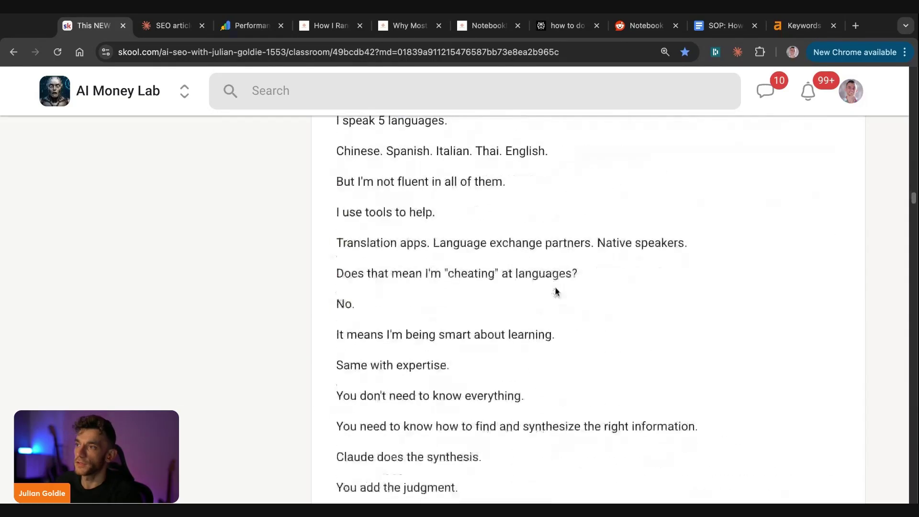
pyautogui.scroll(-12, 555, 291)
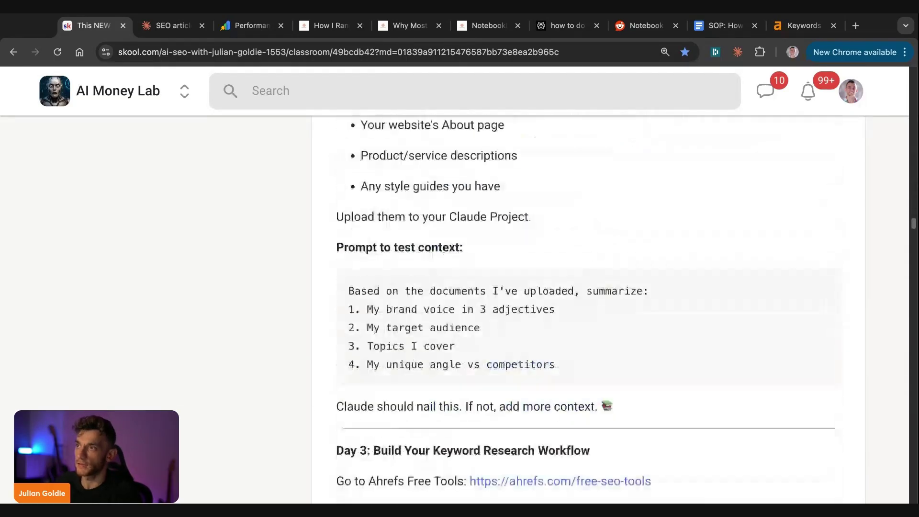
pyautogui.scroll(8, 555, 291)
pyautogui.scroll(6, 556, 291)
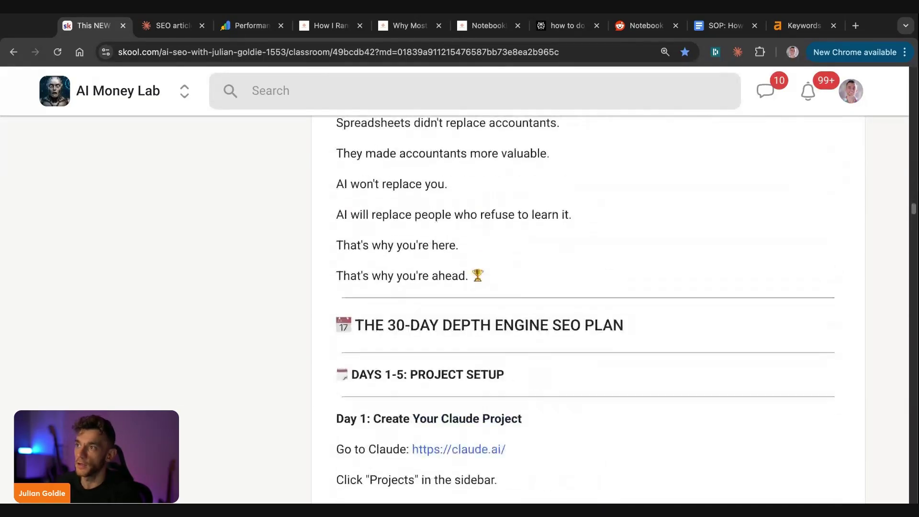
pyautogui.scroll(-20, 555, 291)
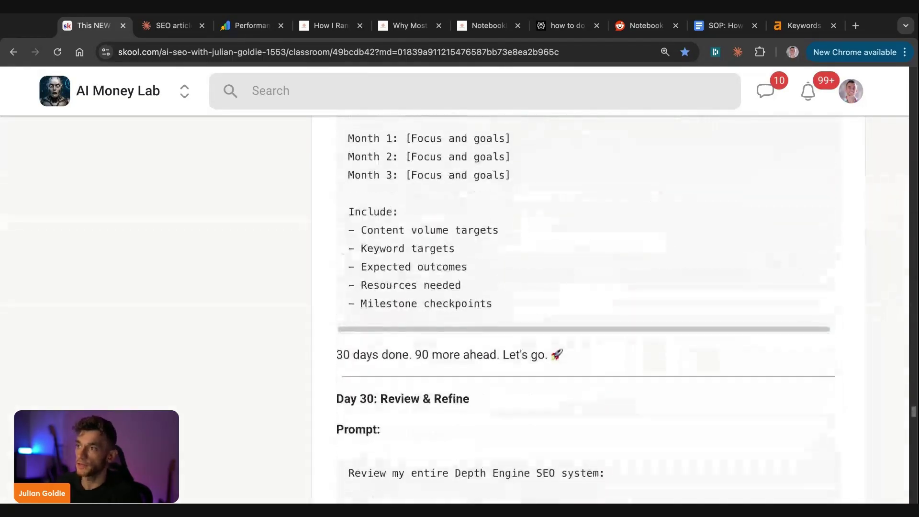
pyautogui.scroll(-20, 556, 291)
pyautogui.scroll(20, 555, 291)
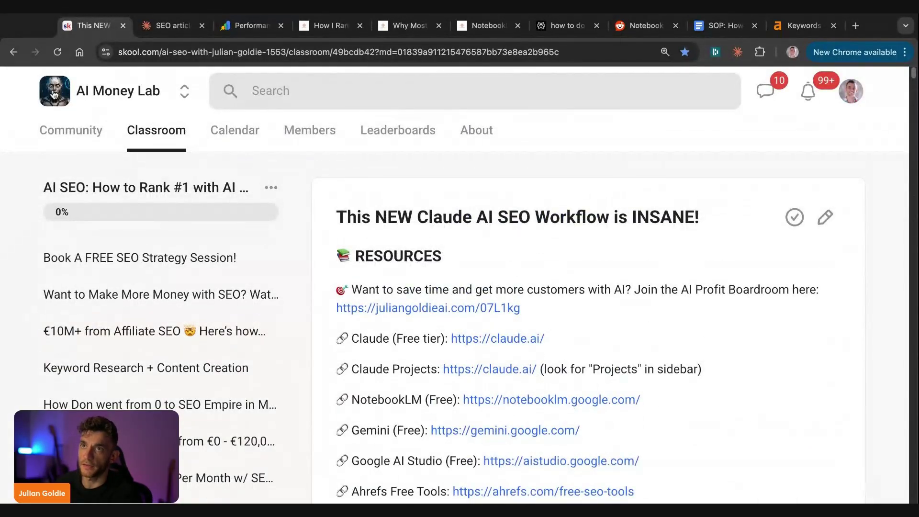
# Glance over the AI Money Lab community feed and open the Classroom course overview.
pyautogui.click(54, 94)
pyautogui.scroll(-5, 606, 262)
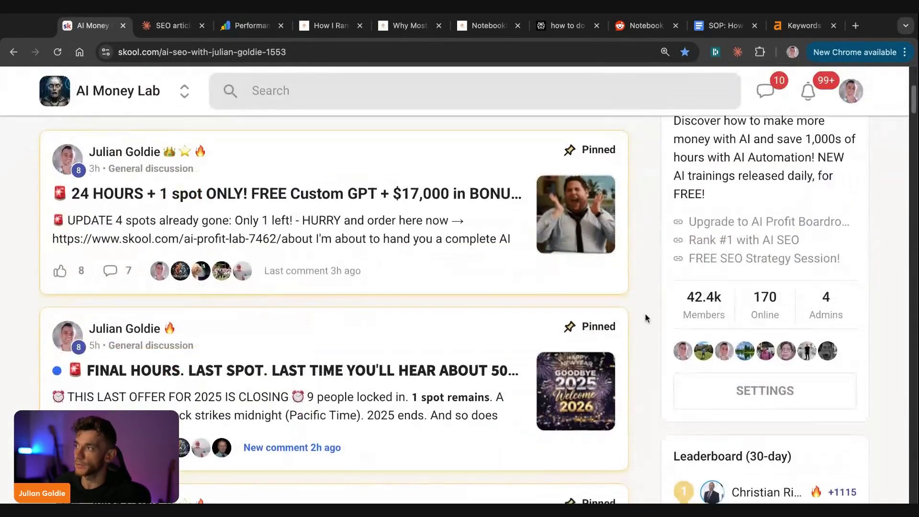
pyautogui.scroll(5, 638, 349)
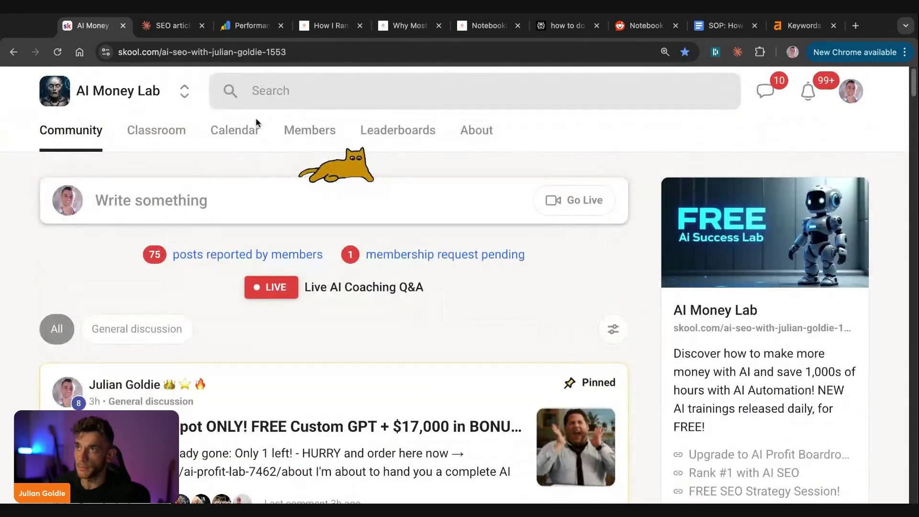
pyautogui.click(158, 133)
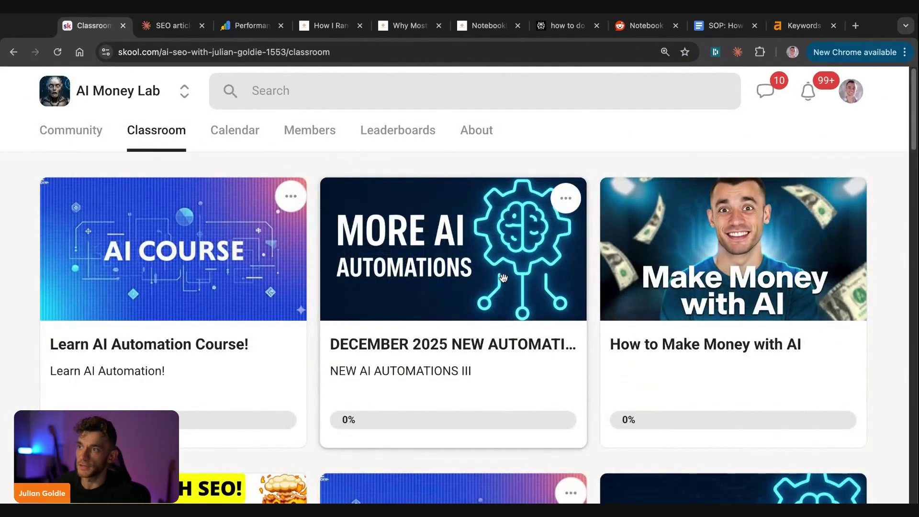